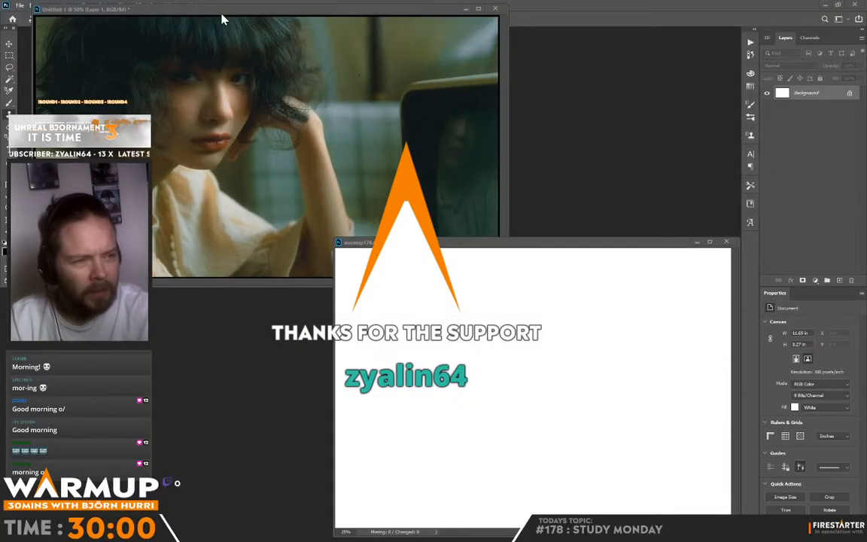
Move the reference photo window over beside the layer list and shift the blank warmup178.psd window away from it.
{"action": "left_click_drag", "start_coordinate": [223, 17], "coordinate": [454, 19]}
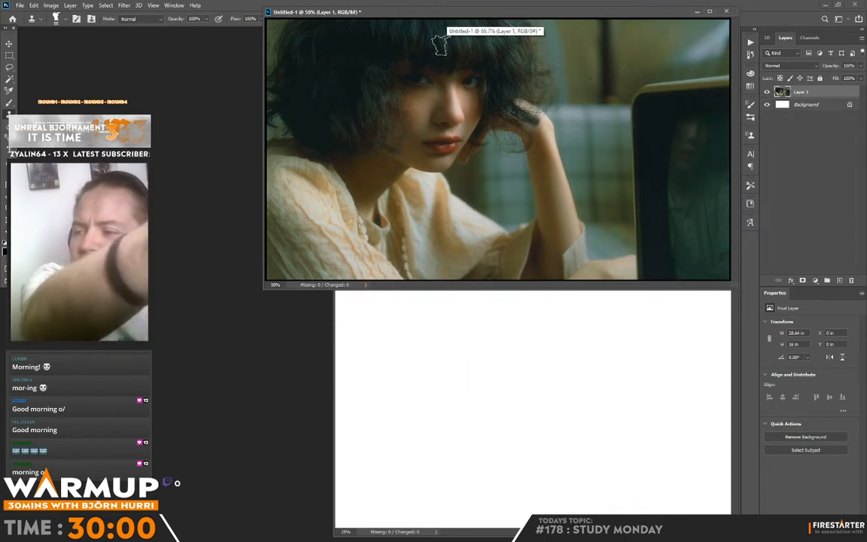
{"action": "left_click", "coordinate": [455, 342]}
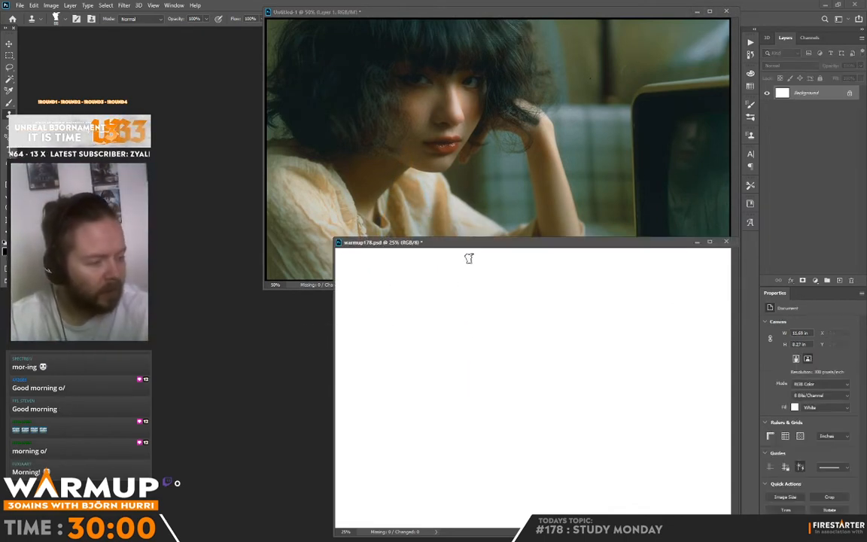
{"action": "left_click_drag", "start_coordinate": [466, 246], "coordinate": [183, 233]}
Crop the blank warmup178.psd canvas to 11.69 × 7.09 in and position its window directly beneath the reference photo.
{"action": "key", "text": "c"}
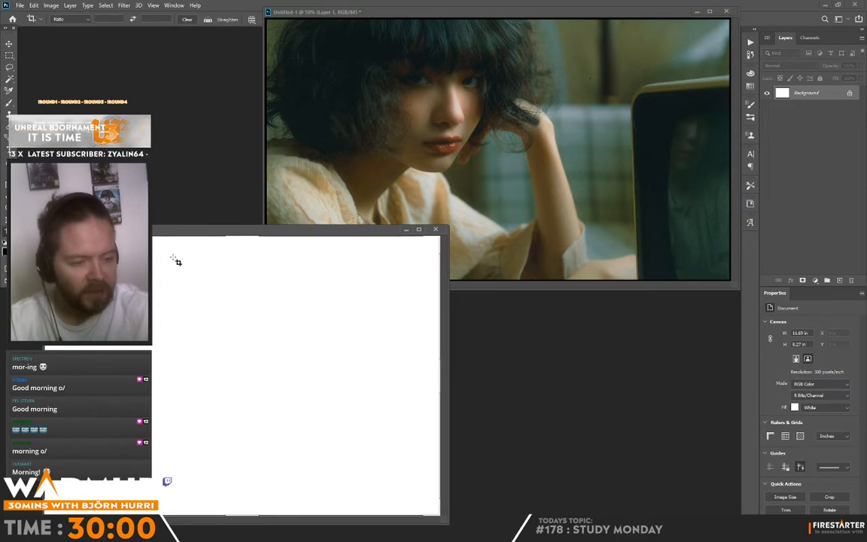
{"action": "left_click_drag", "start_coordinate": [241, 240], "coordinate": [386, 293]}
{"action": "key", "text": "Escape"}
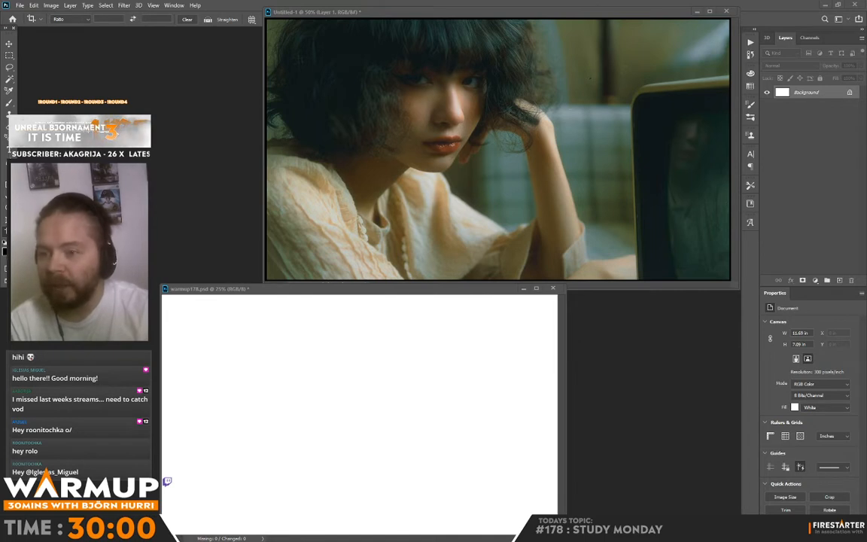
{"action": "left_click_drag", "start_coordinate": [415, 292], "coordinate": [456, 287]}
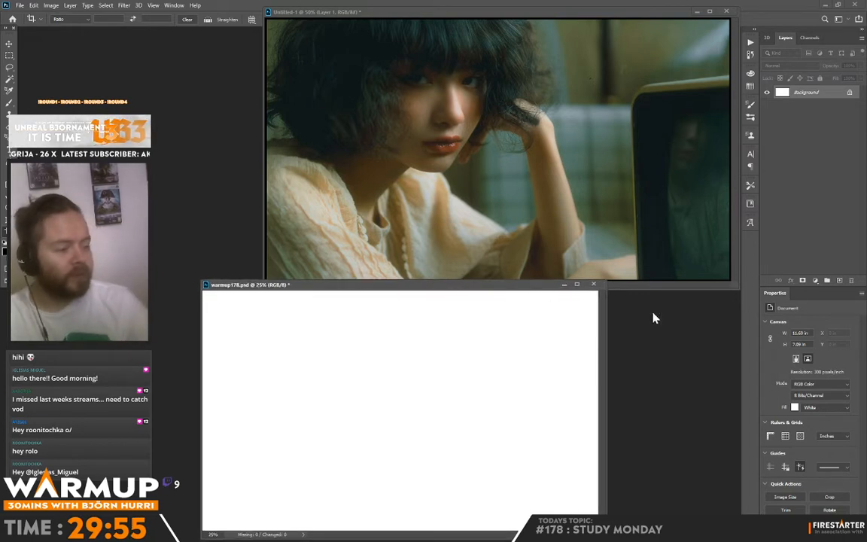
Tint the white background dark teal using Hue/Saturation with Colorize on, hue 174, saturation 17 and lightness -85.
{"action": "key", "text": "ctrl"}
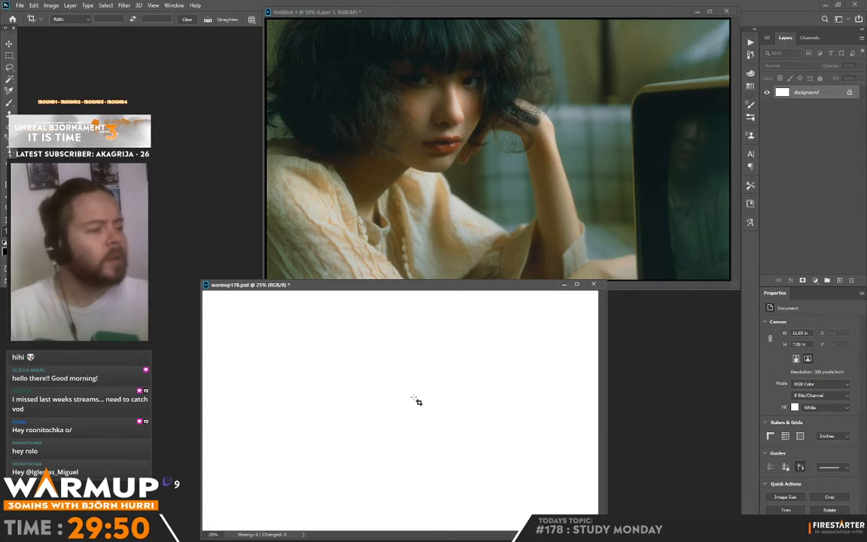
{"action": "key", "text": "ctrl+u"}
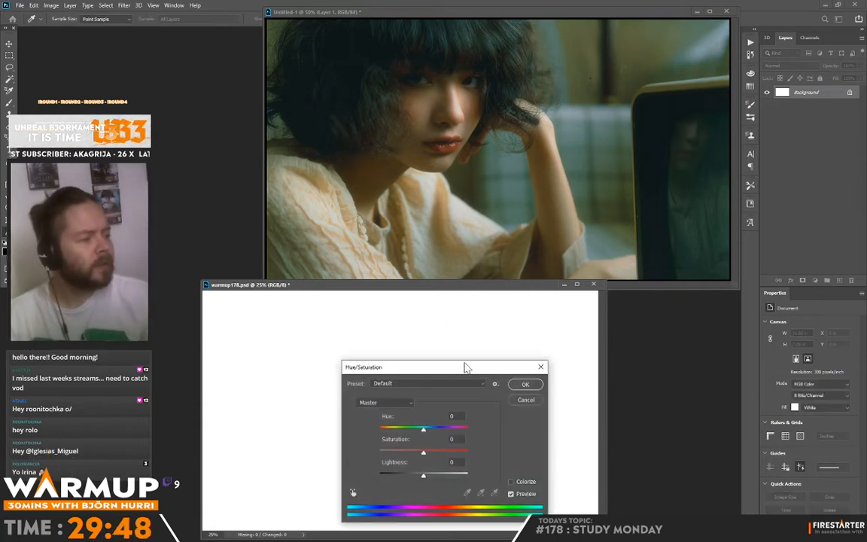
{"action": "left_click_drag", "start_coordinate": [423, 430], "coordinate": [401, 429]}
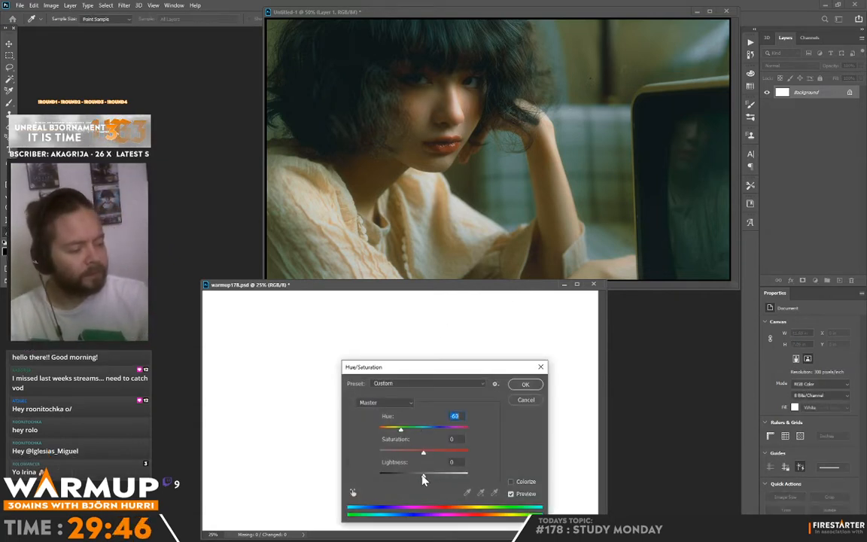
{"action": "left_click_drag", "start_coordinate": [423, 474], "coordinate": [387, 475]}
{"action": "left_click_drag", "start_coordinate": [400, 429], "coordinate": [386, 477]}
{"action": "left_click", "coordinate": [520, 484]}
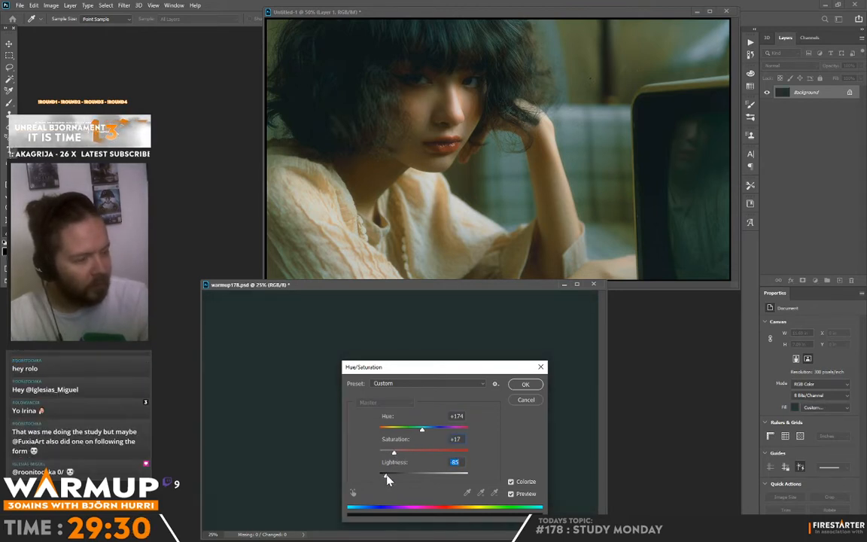
{"action": "left_click", "coordinate": [525, 384]}
{"action": "key", "text": "c"}
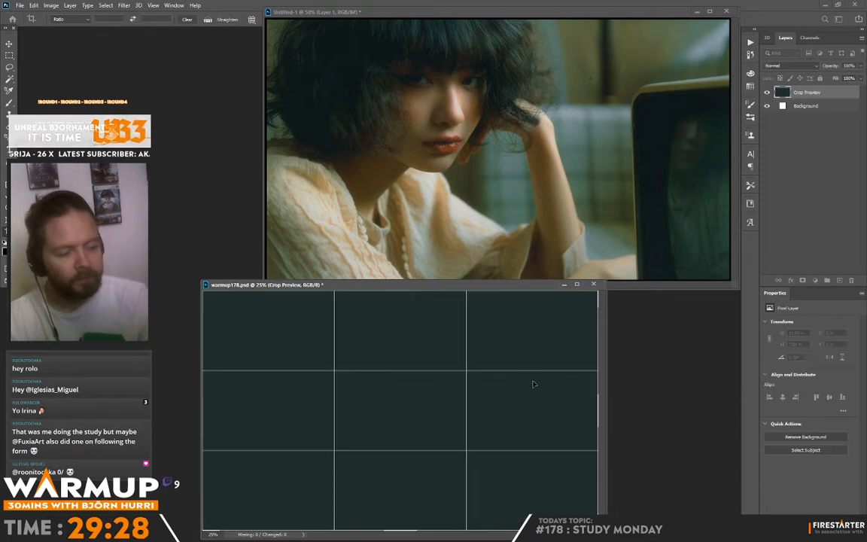
{"action": "key", "text": "Escape"}
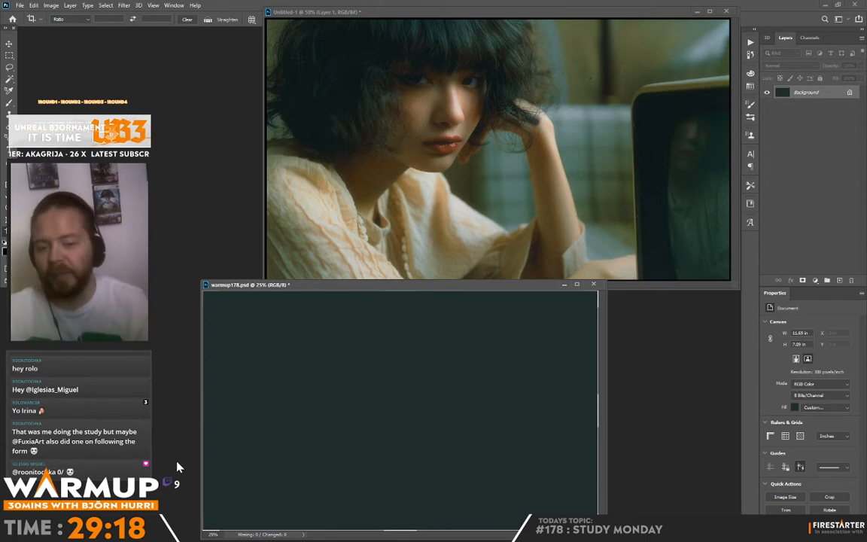
Add a new layer and block in the hair mass with a soft brush in dark brown #28251d.
{"action": "key", "text": "b"}
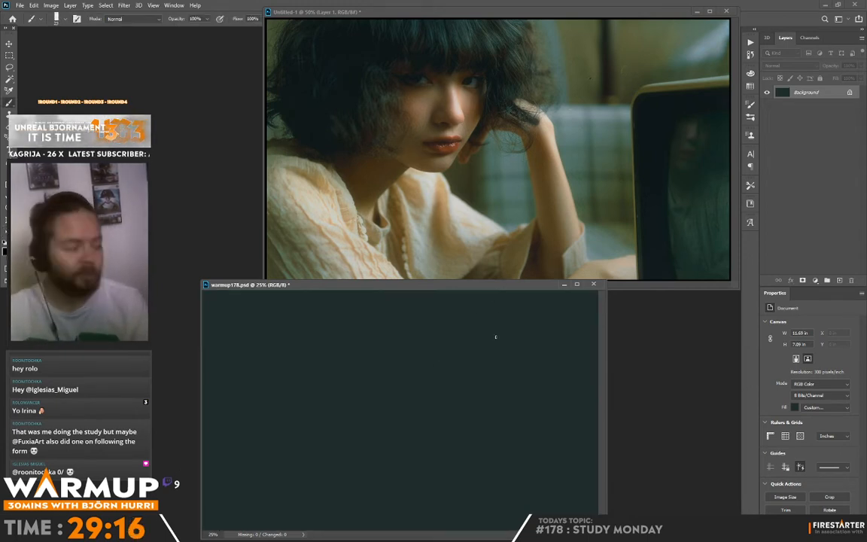
{"action": "left_click", "coordinate": [839, 281]}
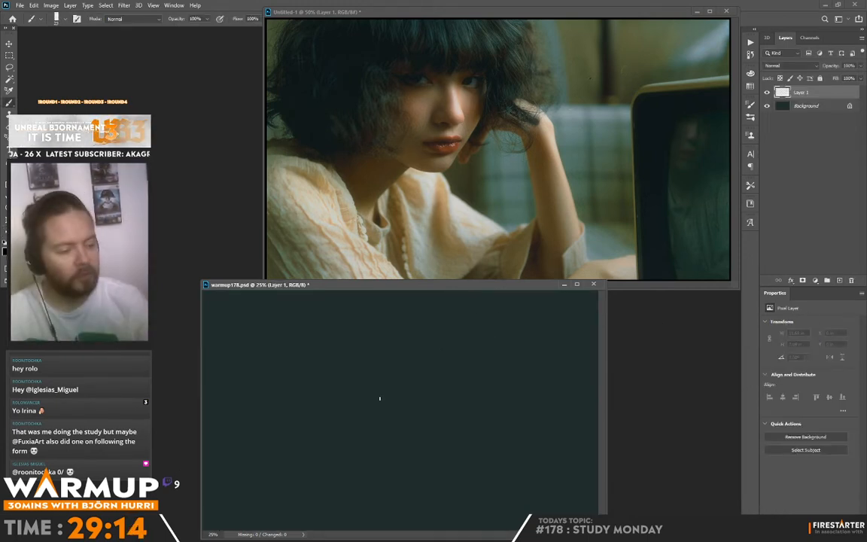
{"action": "right_click", "coordinate": [370, 403]}
{"action": "left_click", "coordinate": [240, 286]}
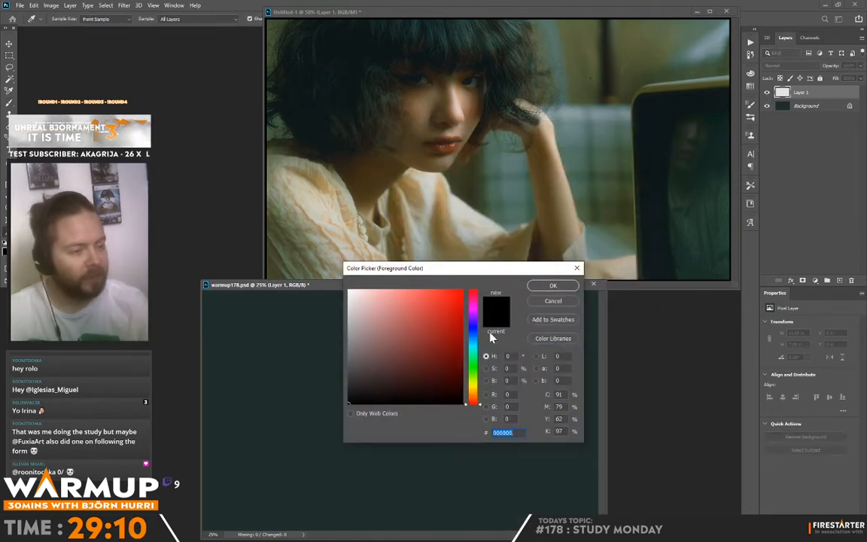
{"action": "left_click", "coordinate": [475, 391]}
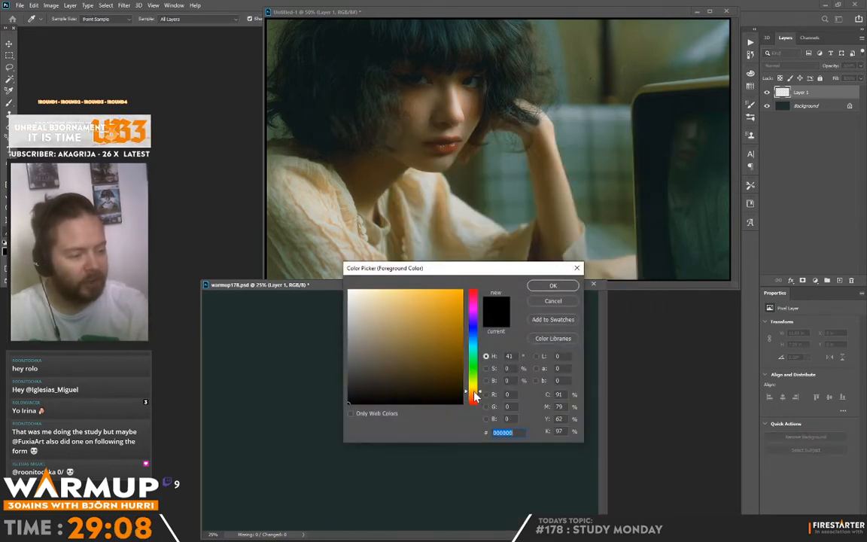
{"action": "left_click", "coordinate": [393, 345]}
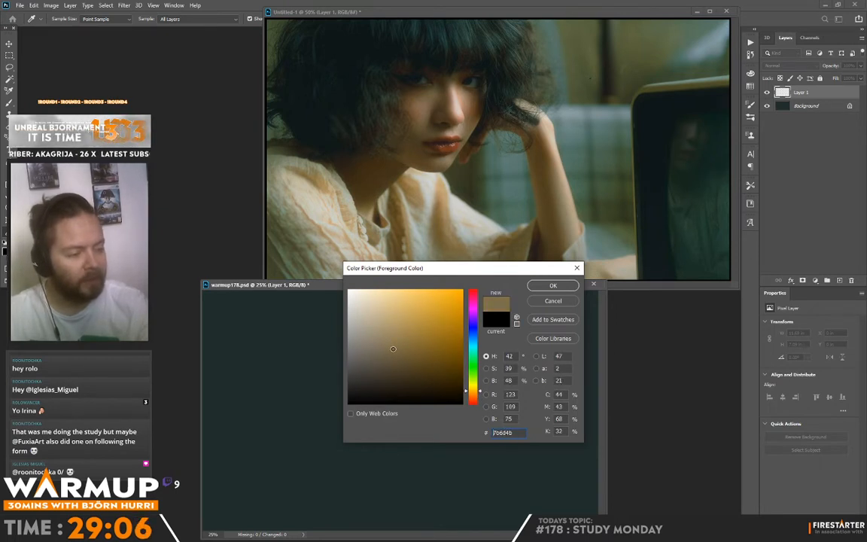
{"action": "left_click", "coordinate": [395, 347]}
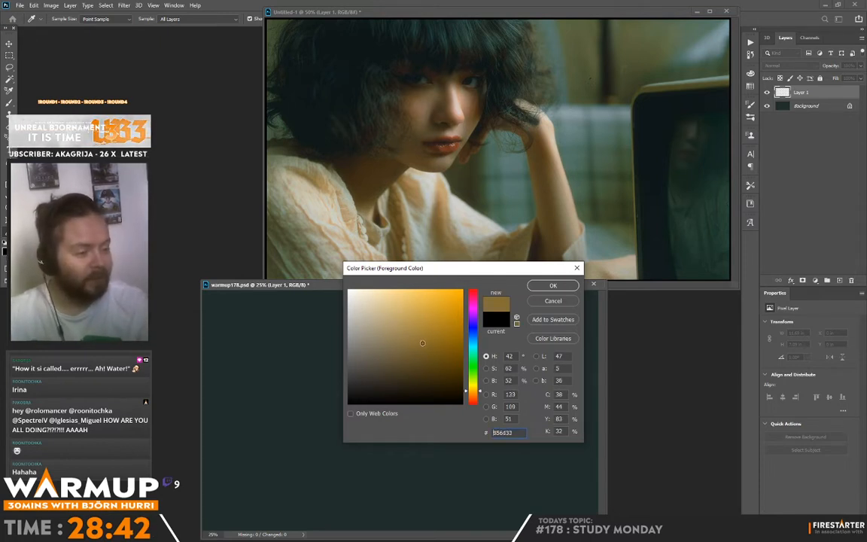
{"action": "left_click", "coordinate": [403, 354]}
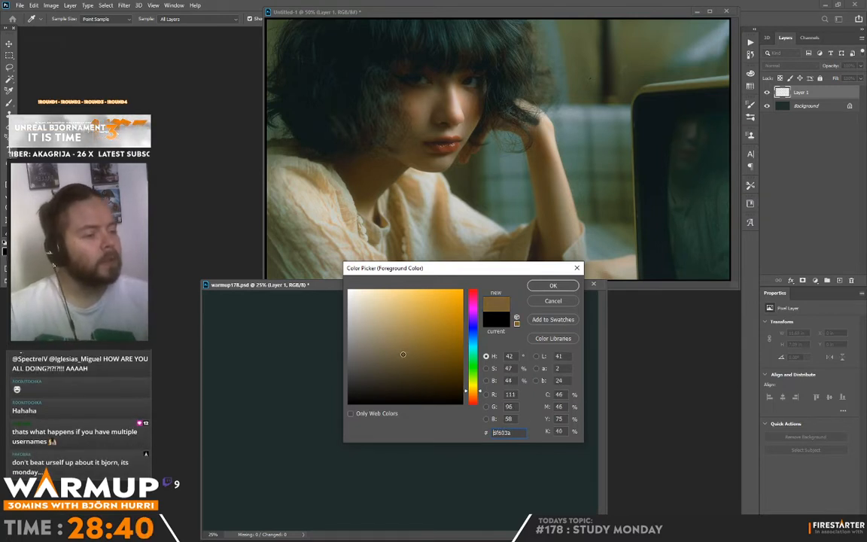
{"action": "left_click", "coordinate": [379, 386]}
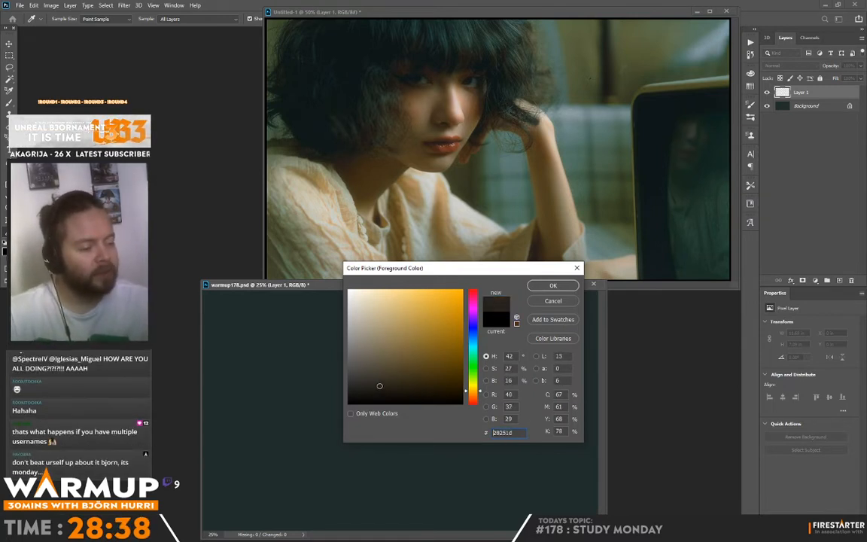
{"action": "left_click", "coordinate": [551, 285]}
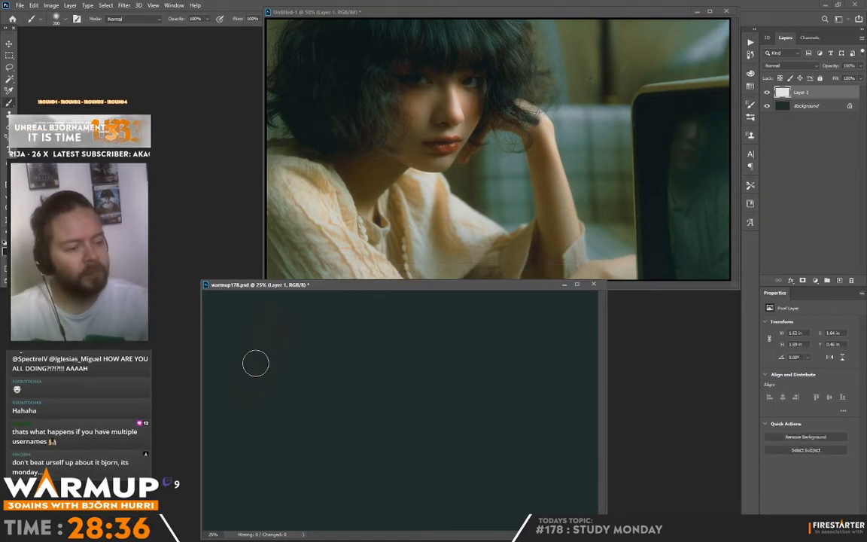
{"action": "mouse_move", "coordinate": [256, 364]}
{"action": "left_mouse_down"}
{"action": "mouse_move", "coordinate": [263, 329]}
{"action": "mouse_move", "coordinate": [252, 369]}
{"action": "left_mouse_up"}
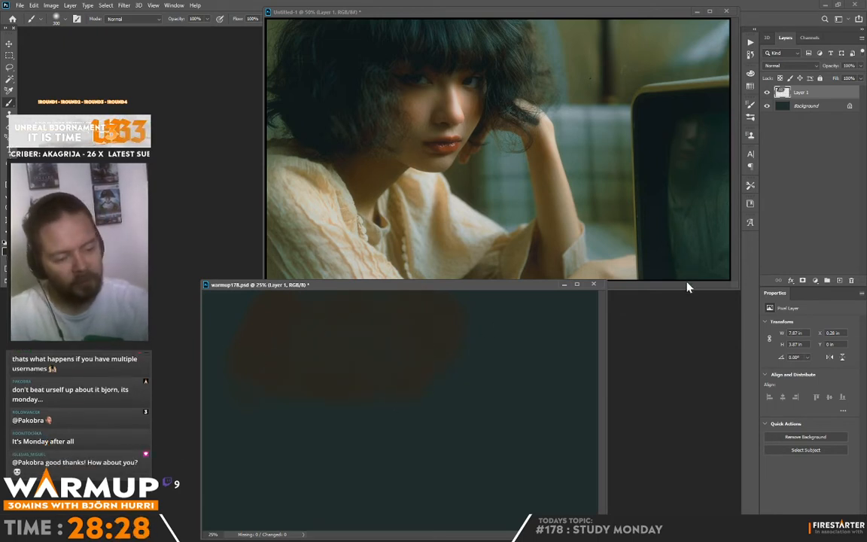
Block in the raised arm, blouse, neck and face with soft strokes, starting from ochre #907a46.
{"action": "left_click", "coordinate": [6, 252]}
{"action": "left_click", "coordinate": [416, 333]}
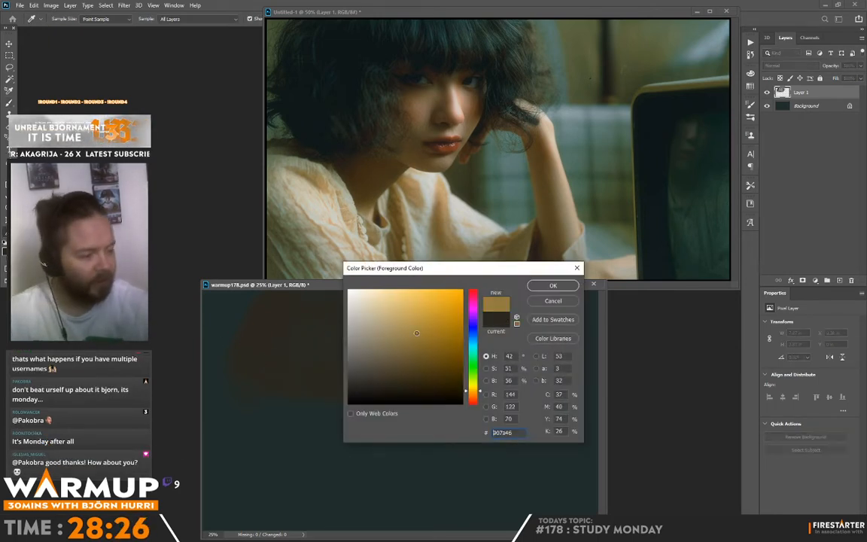
{"action": "left_click", "coordinate": [551, 286]}
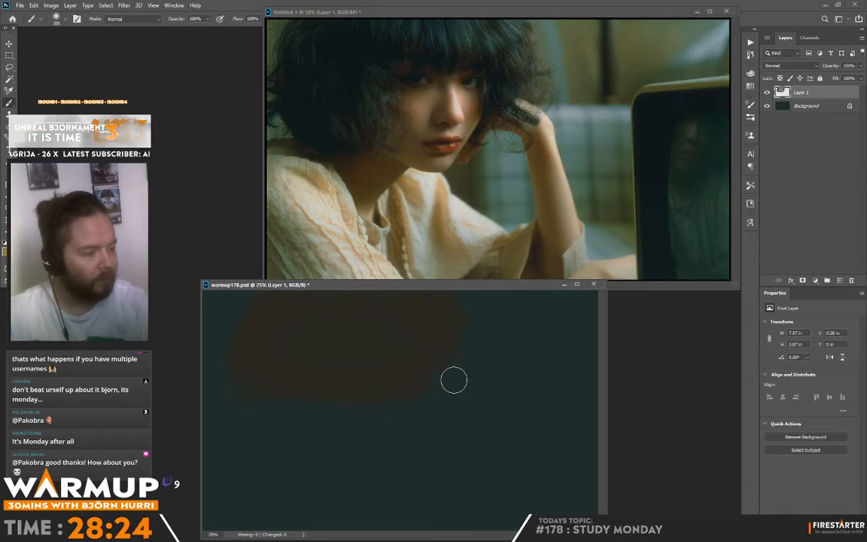
{"action": "left_click_drag", "start_coordinate": [450, 354], "coordinate": [474, 486]}
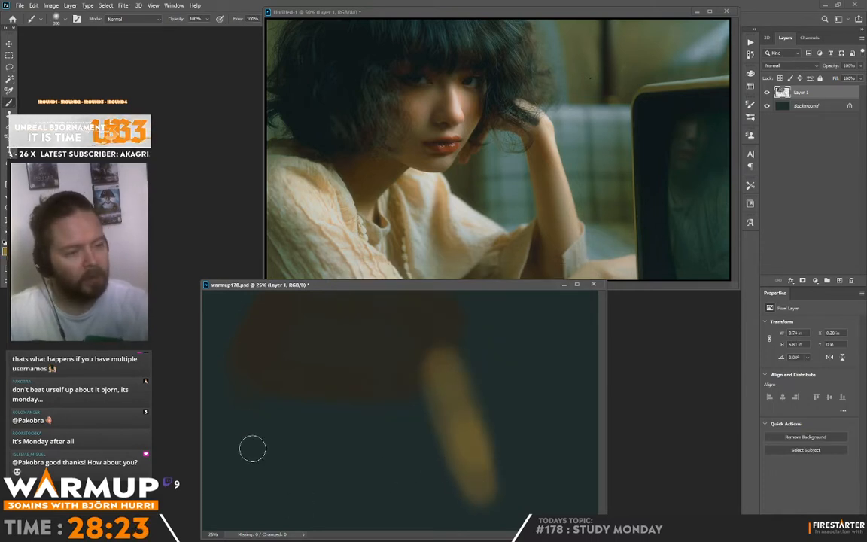
{"action": "mouse_move", "coordinate": [252, 449]}
{"action": "left_mouse_down"}
{"action": "mouse_move", "coordinate": [222, 415]}
{"action": "mouse_move", "coordinate": [240, 422]}
{"action": "mouse_move", "coordinate": [244, 442]}
{"action": "mouse_move", "coordinate": [219, 448]}
{"action": "mouse_move", "coordinate": [224, 483]}
{"action": "mouse_move", "coordinate": [257, 529]}
{"action": "mouse_move", "coordinate": [251, 523]}
{"action": "mouse_move", "coordinate": [279, 517]}
{"action": "mouse_move", "coordinate": [292, 490]}
{"action": "mouse_move", "coordinate": [364, 525]}
{"action": "mouse_move", "coordinate": [333, 435]}
{"action": "mouse_move", "coordinate": [304, 471]}
{"action": "mouse_move", "coordinate": [329, 459]}
{"action": "mouse_move", "coordinate": [348, 462]}
{"action": "mouse_move", "coordinate": [364, 472]}
{"action": "mouse_move", "coordinate": [354, 482]}
{"action": "mouse_move", "coordinate": [360, 425]}
{"action": "mouse_move", "coordinate": [394, 465]}
{"action": "mouse_move", "coordinate": [412, 456]}
{"action": "mouse_move", "coordinate": [392, 434]}
{"action": "mouse_move", "coordinate": [439, 498]}
{"action": "mouse_move", "coordinate": [386, 479]}
{"action": "mouse_move", "coordinate": [456, 515]}
{"action": "mouse_move", "coordinate": [467, 406]}
{"action": "left_mouse_up"}
{"action": "left_click_drag", "start_coordinate": [299, 381], "coordinate": [367, 440]}
{"action": "mouse_move", "coordinate": [320, 345]}
{"action": "left_mouse_down"}
{"action": "mouse_move", "coordinate": [312, 369]}
{"action": "mouse_move", "coordinate": [360, 325]}
{"action": "mouse_move", "coordinate": [395, 332]}
{"action": "mouse_move", "coordinate": [368, 395]}
{"action": "mouse_move", "coordinate": [334, 437]}
{"action": "mouse_move", "coordinate": [315, 356]}
{"action": "mouse_move", "coordinate": [393, 389]}
{"action": "mouse_move", "coordinate": [356, 426]}
{"action": "left_mouse_up"}
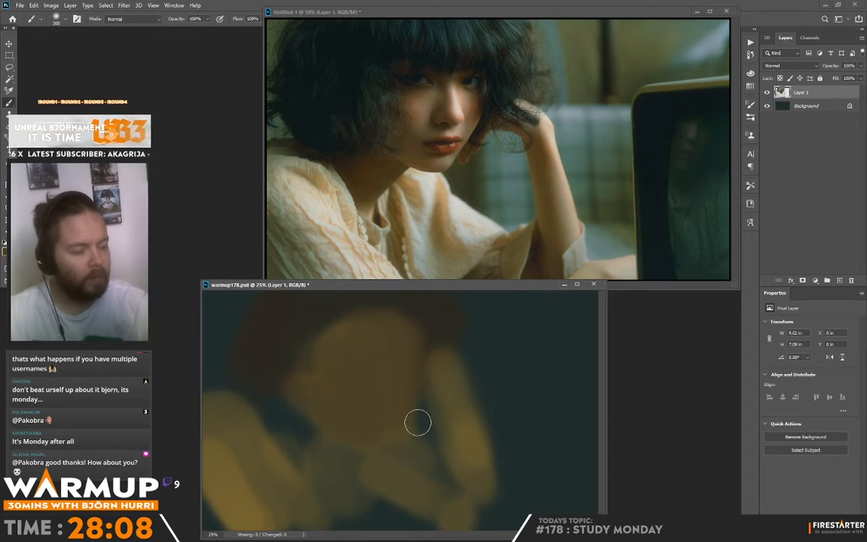
Paint dark hair strokes down along the far side of the face and over the raised hand.
{"action": "mouse_move", "coordinate": [355, 354]}
{"action": "left_mouse_down"}
{"action": "mouse_move", "coordinate": [282, 369]}
{"action": "mouse_move", "coordinate": [298, 408]}
{"action": "mouse_move", "coordinate": [295, 450]}
{"action": "mouse_move", "coordinate": [269, 410]}
{"action": "mouse_move", "coordinate": [320, 479]}
{"action": "left_mouse_up"}
{"action": "left_click", "coordinate": [565, 383], "text": "alt"}
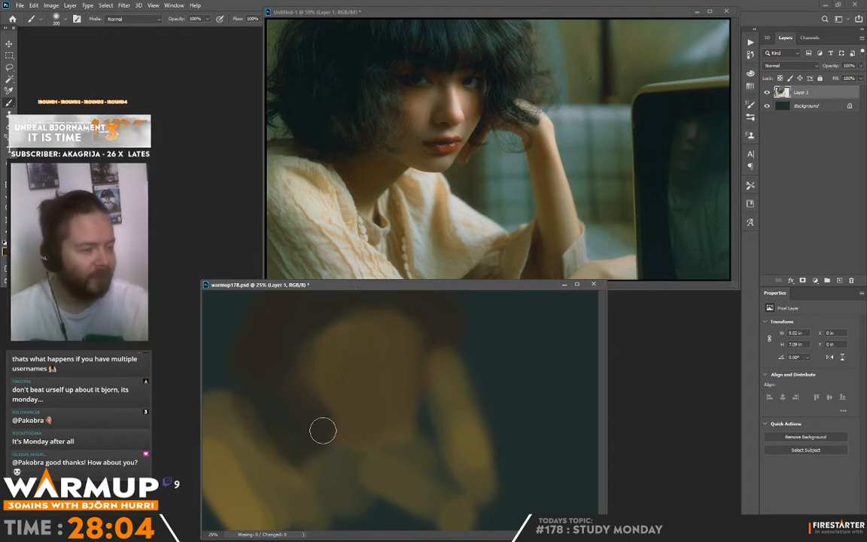
{"action": "mouse_move", "coordinate": [323, 429]}
{"action": "left_mouse_down"}
{"action": "mouse_move", "coordinate": [328, 460]}
{"action": "mouse_move", "coordinate": [430, 432]}
{"action": "left_mouse_up"}
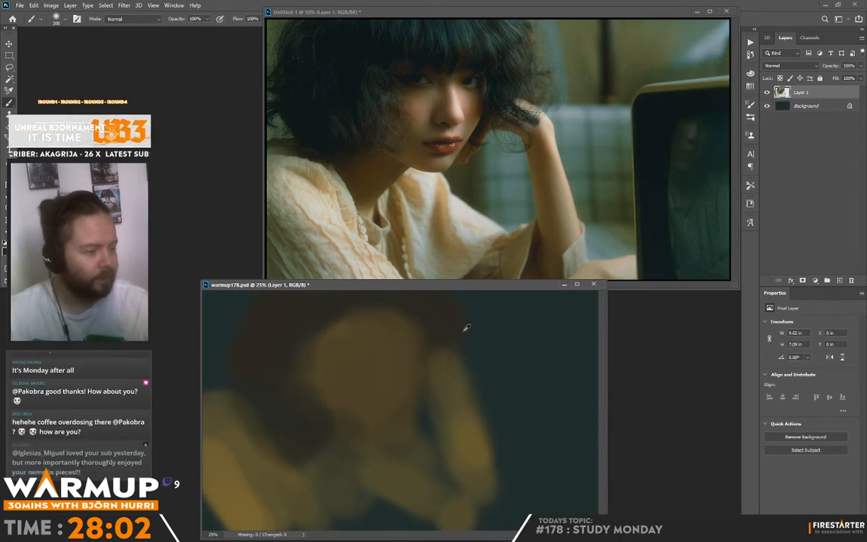
{"action": "mouse_move", "coordinate": [447, 346]}
{"action": "left_mouse_down"}
{"action": "mouse_move", "coordinate": [471, 368]}
{"action": "mouse_move", "coordinate": [429, 382]}
{"action": "mouse_move", "coordinate": [472, 355]}
{"action": "left_mouse_up"}
{"action": "left_click", "coordinate": [462, 354], "text": "alt"}
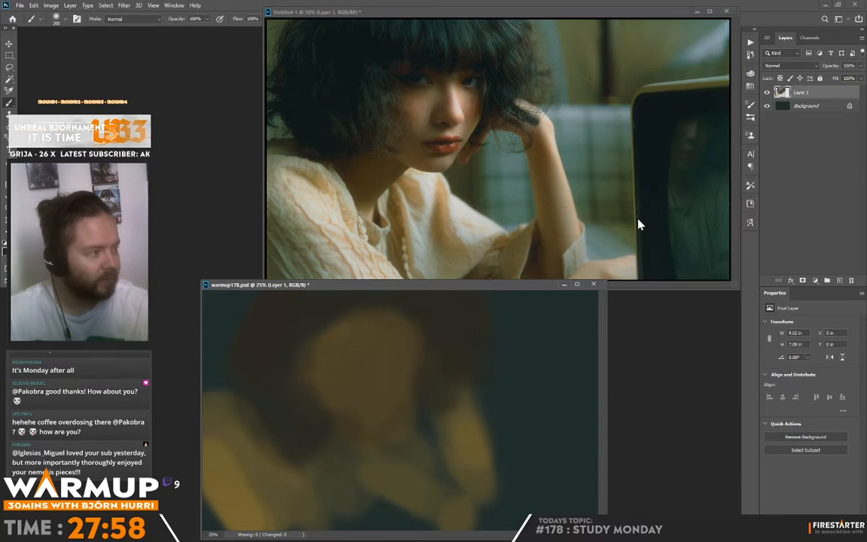
On the Background layer, paint dark green #425337 into the upper corner behind the hair.
{"action": "left_click", "coordinate": [810, 107]}
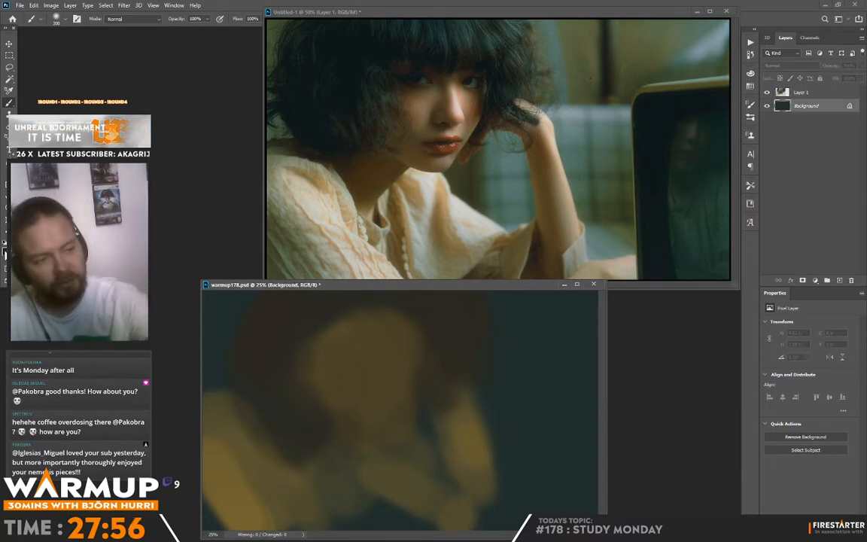
{"action": "left_click", "coordinate": [6, 250]}
{"action": "left_click", "coordinate": [391, 352]}
{"action": "left_click", "coordinate": [472, 374]}
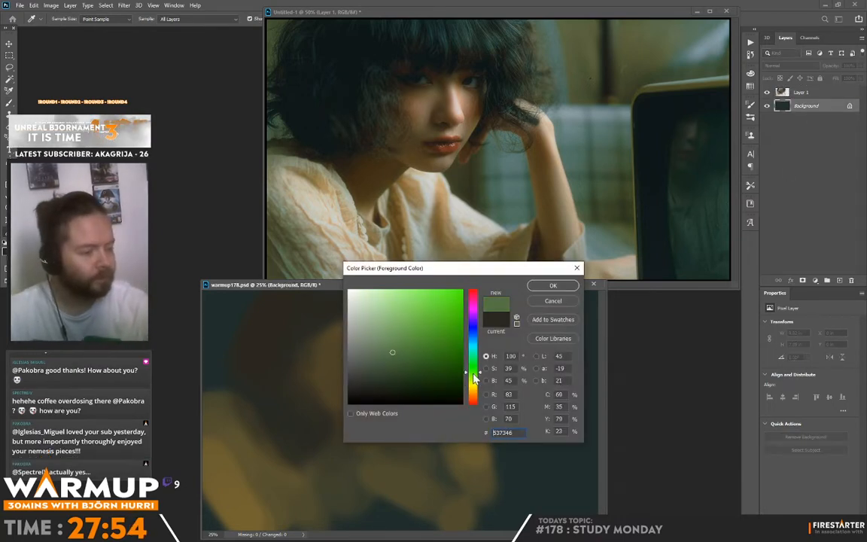
{"action": "left_click", "coordinate": [391, 364]}
{"action": "left_click_drag", "start_coordinate": [387, 370], "coordinate": [386, 366]}
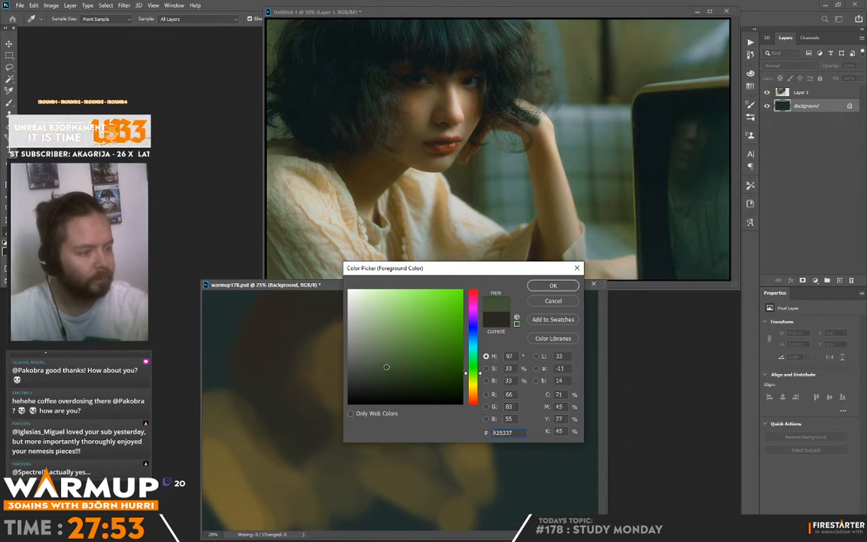
{"action": "left_click", "coordinate": [554, 287]}
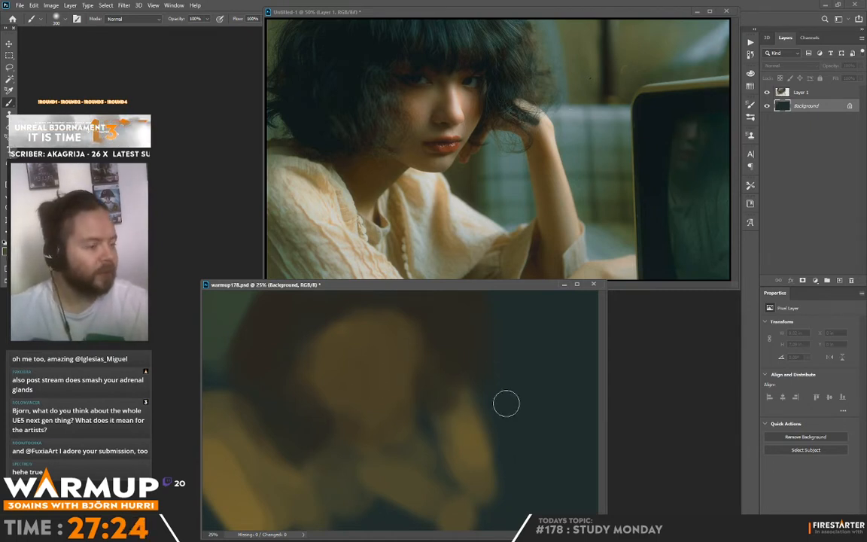
Paint muted teal #346661 on the Background layer in the area behind the hair and raised arm.
{"action": "key", "text": "n"}
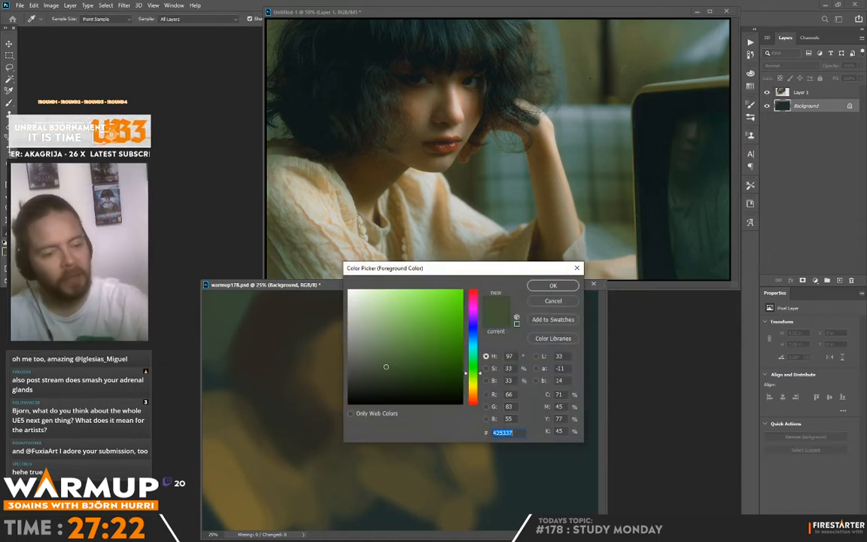
{"action": "left_click", "coordinate": [406, 356]}
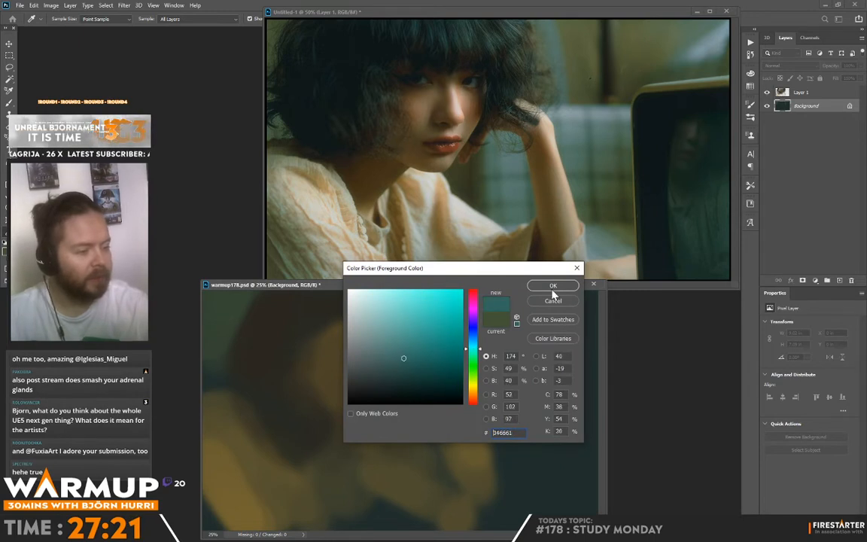
{"action": "left_click", "coordinate": [553, 287]}
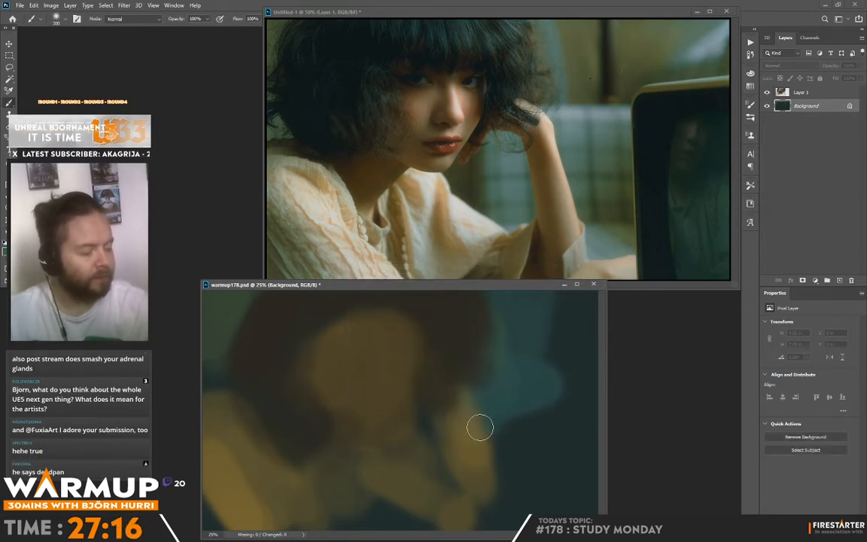
Extend the muted teal on the Background layer down and outward behind the raised arm, blending it with sampled colour.
{"action": "mouse_move", "coordinate": [480, 427]}
{"action": "left_mouse_down"}
{"action": "mouse_move", "coordinate": [534, 389]}
{"action": "mouse_move", "coordinate": [520, 459]}
{"action": "mouse_move", "coordinate": [509, 472]}
{"action": "mouse_move", "coordinate": [539, 422]}
{"action": "mouse_move", "coordinate": [559, 422]}
{"action": "mouse_move", "coordinate": [540, 457]}
{"action": "mouse_move", "coordinate": [559, 450]}
{"action": "mouse_move", "coordinate": [540, 377]}
{"action": "mouse_move", "coordinate": [592, 451]}
{"action": "left_mouse_up"}
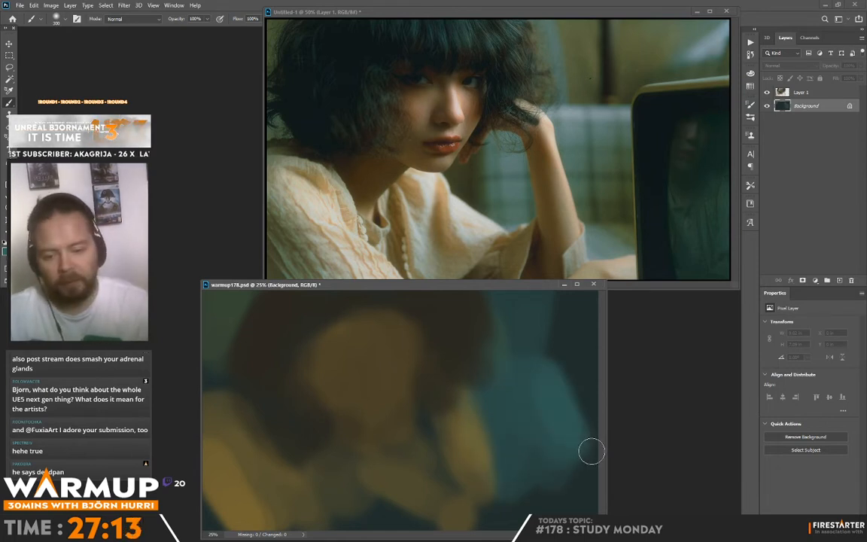
{"action": "left_click", "coordinate": [534, 482], "text": "alt"}
{"action": "mouse_move", "coordinate": [533, 482]}
{"action": "left_mouse_down"}
{"action": "mouse_move", "coordinate": [621, 475]}
{"action": "mouse_move", "coordinate": [558, 448]}
{"action": "mouse_move", "coordinate": [546, 389]}
{"action": "mouse_move", "coordinate": [562, 399]}
{"action": "mouse_move", "coordinate": [429, 333]}
{"action": "left_mouse_up"}
Mix teal #679e97 and paint a lighter horizontal band and soft patches in the background behind the raised arm.
{"action": "left_click", "coordinate": [6, 255]}
{"action": "left_click_drag", "start_coordinate": [438, 375], "coordinate": [389, 335]}
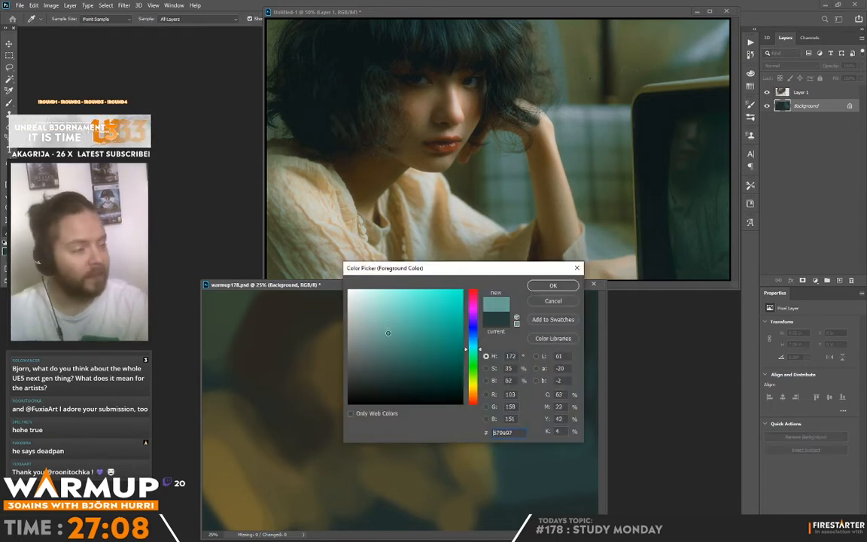
{"action": "left_click", "coordinate": [553, 285]}
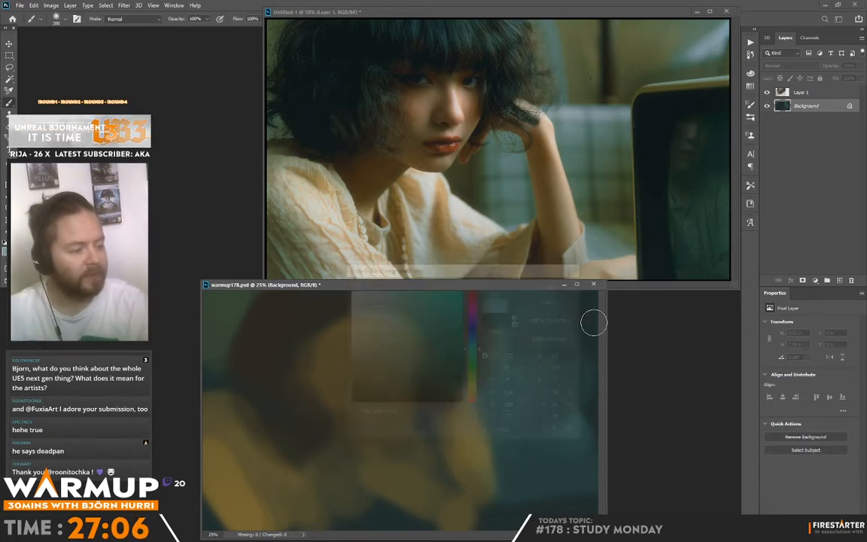
{"action": "mouse_move", "coordinate": [531, 395]}
{"action": "left_mouse_down"}
{"action": "mouse_move", "coordinate": [496, 398]}
{"action": "mouse_move", "coordinate": [550, 393]}
{"action": "mouse_move", "coordinate": [484, 394]}
{"action": "mouse_move", "coordinate": [573, 392]}
{"action": "mouse_move", "coordinate": [516, 410]}
{"action": "mouse_move", "coordinate": [545, 431]}
{"action": "mouse_move", "coordinate": [503, 415]}
{"action": "mouse_move", "coordinate": [561, 407]}
{"action": "mouse_move", "coordinate": [547, 411]}
{"action": "mouse_move", "coordinate": [524, 459]}
{"action": "mouse_move", "coordinate": [506, 417]}
{"action": "mouse_move", "coordinate": [495, 454]}
{"action": "mouse_move", "coordinate": [519, 466]}
{"action": "mouse_move", "coordinate": [558, 449]}
{"action": "mouse_move", "coordinate": [581, 454]}
{"action": "mouse_move", "coordinate": [532, 472]}
{"action": "mouse_move", "coordinate": [575, 484]}
{"action": "mouse_move", "coordinate": [518, 499]}
{"action": "left_mouse_up"}
{"action": "left_click", "coordinate": [572, 418], "text": "alt"}
{"action": "left_click", "coordinate": [550, 487], "text": "alt"}
{"action": "left_click", "coordinate": [531, 480], "text": "alt"}
{"action": "left_click", "coordinate": [548, 478], "text": "alt"}
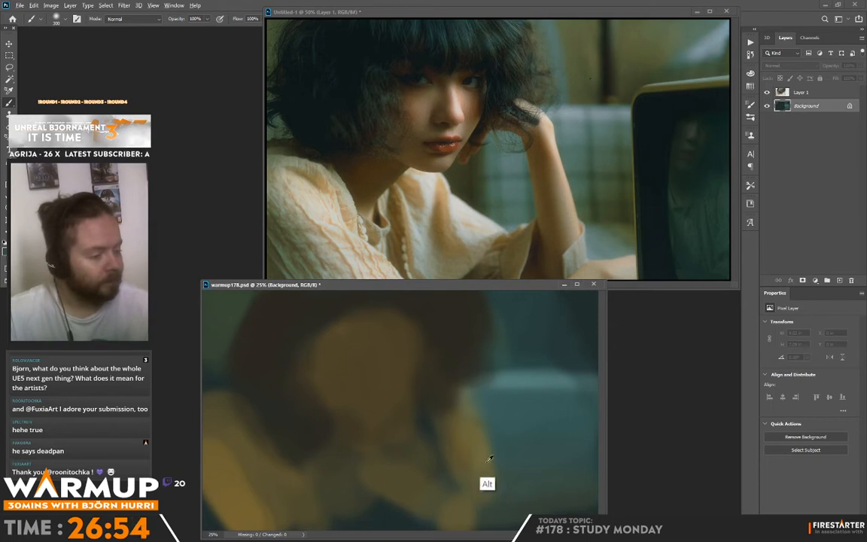
Widen the lower edge of the raised arm with sampled ochre and add a new layer above Layer 1.
{"action": "left_click", "coordinate": [480, 467], "text": "alt"}
{"action": "left_click_drag", "start_coordinate": [482, 484], "coordinate": [488, 517]}
{"action": "left_click", "coordinate": [802, 93]}
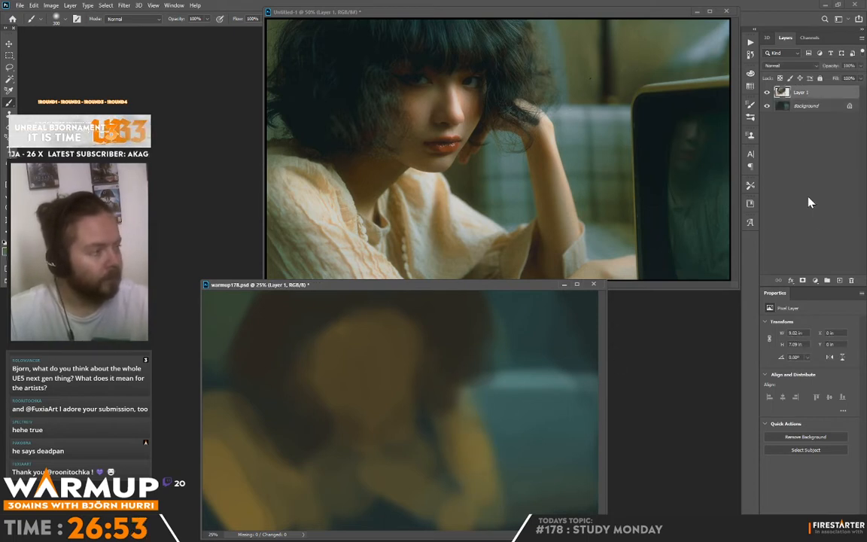
{"action": "left_click", "coordinate": [839, 281]}
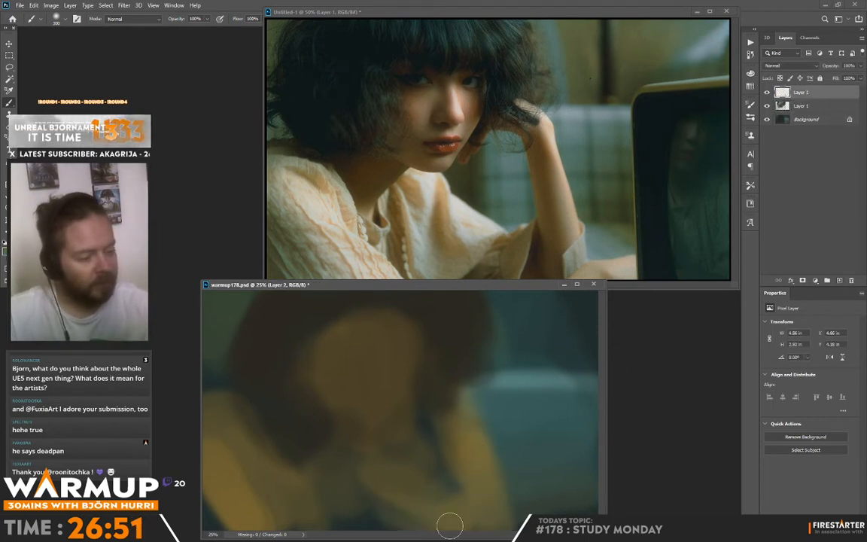
Mix a paler, warmer beige and paint the blouse's near shoulder and sleeve on Layer 2.
{"action": "key", "text": "n"}
{"action": "left_click", "coordinate": [381, 338]}
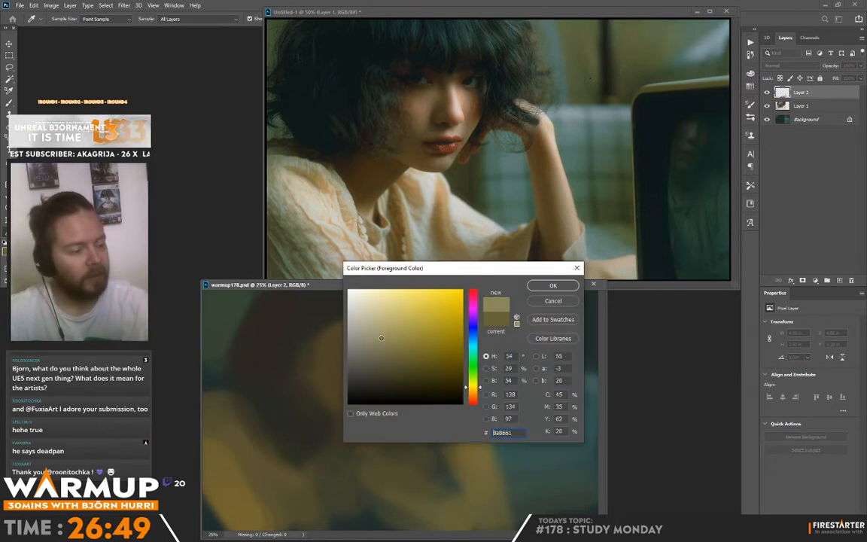
{"action": "left_click", "coordinate": [476, 394]}
{"action": "left_click", "coordinate": [550, 288]}
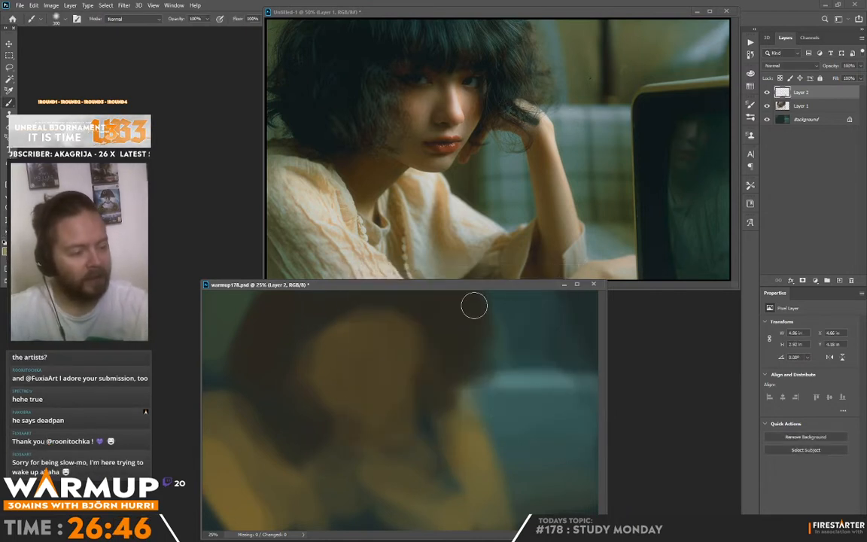
{"action": "mouse_move", "coordinate": [235, 423]}
{"action": "left_mouse_down"}
{"action": "mouse_move", "coordinate": [275, 501]}
{"action": "mouse_move", "coordinate": [238, 445]}
{"action": "mouse_move", "coordinate": [337, 502]}
{"action": "left_mouse_up"}
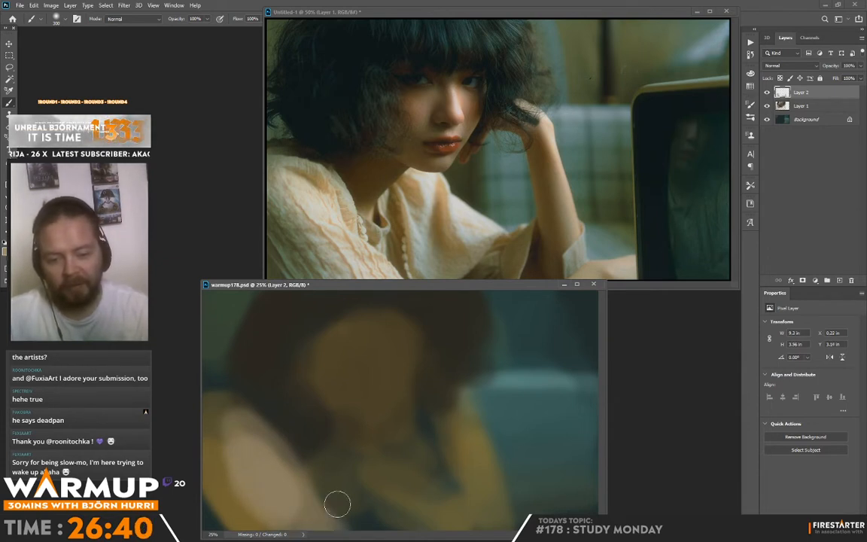
{"action": "mouse_move", "coordinate": [337, 503]}
{"action": "left_mouse_down"}
{"action": "mouse_move", "coordinate": [381, 420]}
{"action": "mouse_move", "coordinate": [245, 467]}
{"action": "mouse_move", "coordinate": [265, 507]}
{"action": "mouse_move", "coordinate": [194, 389]}
{"action": "left_mouse_up"}
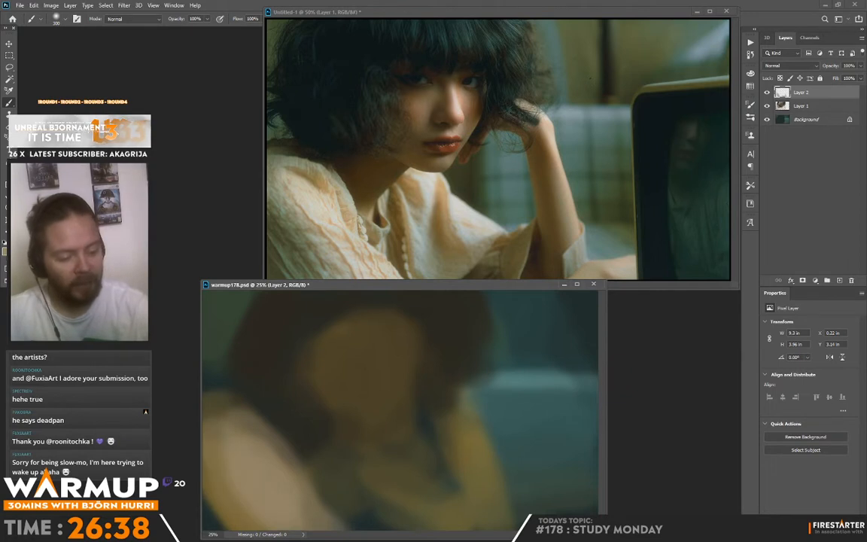
Shade the lower part of the near sleeve with soft muted teal strokes.
{"action": "mouse_move", "coordinate": [223, 507]}
{"action": "left_mouse_down"}
{"action": "mouse_move", "coordinate": [233, 513]}
{"action": "mouse_move", "coordinate": [218, 518]}
{"action": "mouse_move", "coordinate": [214, 484]}
{"action": "mouse_move", "coordinate": [255, 506]}
{"action": "left_mouse_up"}
{"action": "left_click", "coordinate": [247, 487], "text": "alt"}
{"action": "left_click", "coordinate": [231, 449], "text": "alt"}
{"action": "left_click_drag", "start_coordinate": [231, 449], "coordinate": [220, 445]}
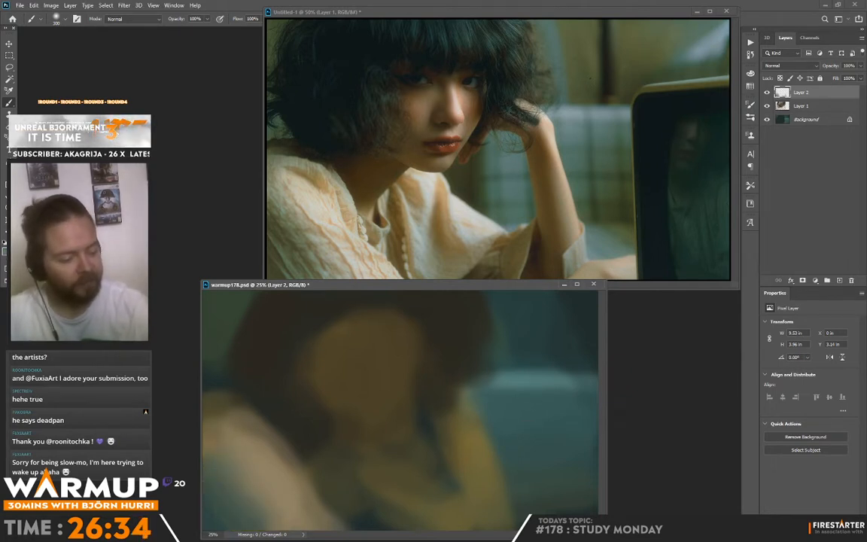
{"action": "left_click", "coordinate": [270, 504], "text": "alt"}
Paint soft beige over the blouse front and the sleeve below the raised arm.
{"action": "mouse_move", "coordinate": [410, 469]}
{"action": "left_mouse_down"}
{"action": "mouse_move", "coordinate": [427, 508]}
{"action": "mouse_move", "coordinate": [404, 489]}
{"action": "mouse_move", "coordinate": [417, 475]}
{"action": "mouse_move", "coordinate": [445, 503]}
{"action": "mouse_move", "coordinate": [408, 475]}
{"action": "mouse_move", "coordinate": [383, 473]}
{"action": "mouse_move", "coordinate": [389, 480]}
{"action": "mouse_move", "coordinate": [409, 471]}
{"action": "mouse_move", "coordinate": [377, 486]}
{"action": "mouse_move", "coordinate": [405, 506]}
{"action": "mouse_move", "coordinate": [408, 529]}
{"action": "mouse_move", "coordinate": [352, 526]}
{"action": "mouse_move", "coordinate": [445, 524]}
{"action": "mouse_move", "coordinate": [430, 514]}
{"action": "mouse_move", "coordinate": [456, 530]}
{"action": "left_mouse_up"}
{"action": "mouse_move", "coordinate": [484, 432]}
{"action": "left_mouse_down"}
{"action": "mouse_move", "coordinate": [490, 485]}
{"action": "mouse_move", "coordinate": [478, 412]}
{"action": "mouse_move", "coordinate": [472, 418]}
{"action": "mouse_move", "coordinate": [484, 460]}
{"action": "mouse_move", "coordinate": [497, 416]}
{"action": "mouse_move", "coordinate": [451, 472]}
{"action": "mouse_move", "coordinate": [440, 426]}
{"action": "mouse_move", "coordinate": [443, 451]}
{"action": "mouse_move", "coordinate": [427, 434]}
{"action": "mouse_move", "coordinate": [447, 491]}
{"action": "left_mouse_up"}
{"action": "left_click", "coordinate": [421, 489], "text": "alt"}
{"action": "left_click_drag", "start_coordinate": [444, 444], "coordinate": [439, 453]}
Paint the raised forearm in a muted brown up to the hand.
{"action": "left_click", "coordinate": [489, 454], "text": "alt"}
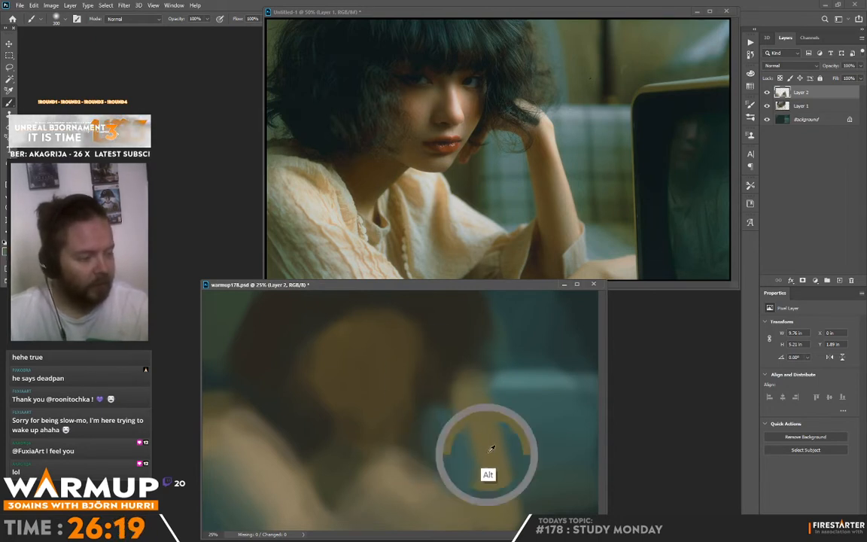
{"action": "mouse_move", "coordinate": [485, 399]}
{"action": "left_mouse_down"}
{"action": "mouse_move", "coordinate": [506, 473]}
{"action": "mouse_move", "coordinate": [469, 389]}
{"action": "mouse_move", "coordinate": [501, 508]}
{"action": "mouse_move", "coordinate": [476, 413]}
{"action": "mouse_move", "coordinate": [518, 465]}
{"action": "left_mouse_up"}
{"action": "left_click", "coordinate": [464, 360], "text": "alt"}
Flip both the painting and the reference photo horizontally.
{"action": "key", "text": "F2"}
{"action": "left_click", "coordinate": [578, 90]}
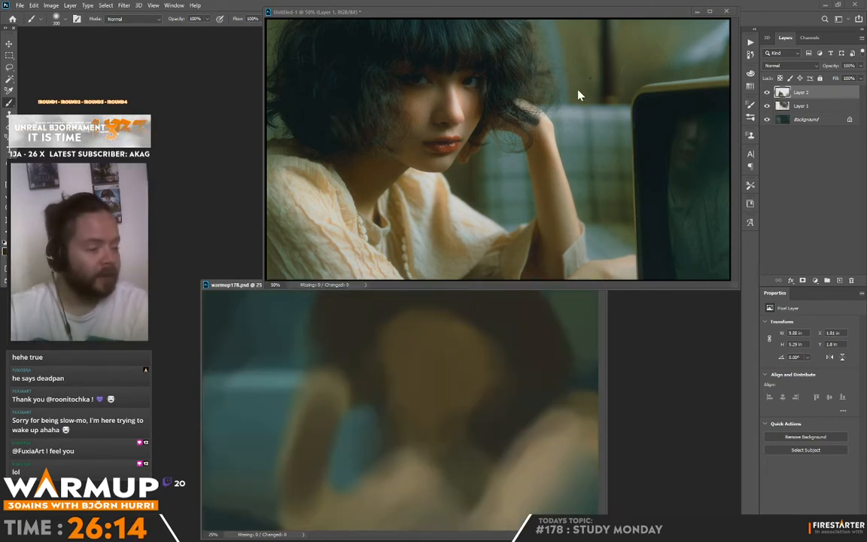
{"action": "key", "text": "F2"}
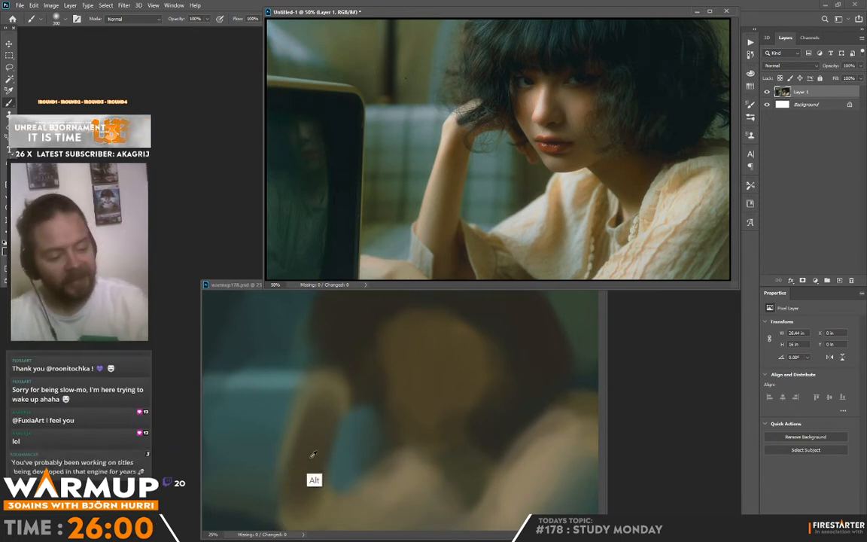
Build up the beige sleeve cuff around the elbow of the raised arm with sampled colours.
{"action": "left_click", "coordinate": [281, 490]}
{"action": "left_click", "coordinate": [320, 445], "text": "alt"}
{"action": "mouse_move", "coordinate": [270, 512]}
{"action": "left_mouse_down"}
{"action": "mouse_move", "coordinate": [266, 524]}
{"action": "mouse_move", "coordinate": [300, 475]}
{"action": "mouse_move", "coordinate": [322, 505]}
{"action": "mouse_move", "coordinate": [292, 508]}
{"action": "mouse_move", "coordinate": [283, 492]}
{"action": "mouse_move", "coordinate": [241, 496]}
{"action": "left_mouse_up"}
{"action": "left_click", "coordinate": [272, 498], "text": "alt"}
{"action": "left_click", "coordinate": [531, 477], "text": "alt"}
{"action": "left_click", "coordinate": [248, 472], "text": "alt"}
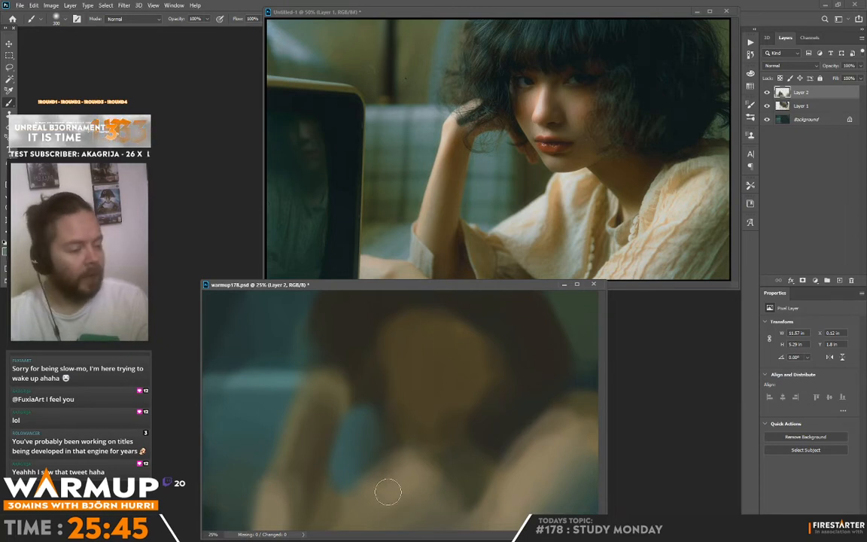
Mix a lighter beige and paint highlight folds on the blouse front with a 70 px soft brush.
{"action": "left_click", "coordinate": [5, 252]}
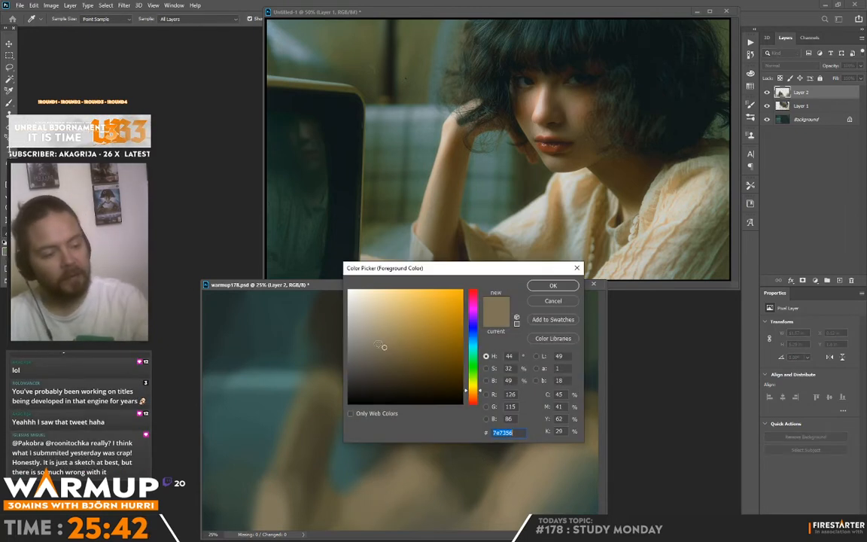
{"action": "left_click", "coordinate": [366, 323]}
{"action": "left_click", "coordinate": [538, 286]}
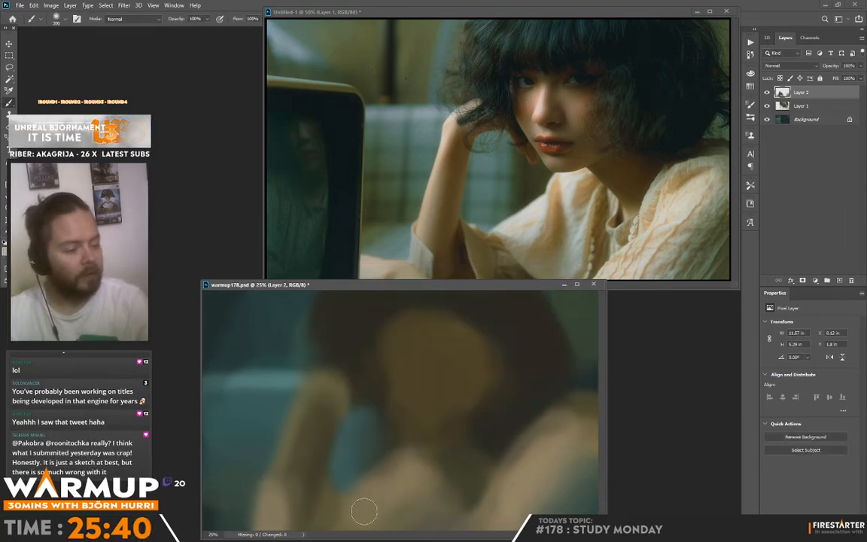
{"action": "right_click", "coordinate": [433, 459]}
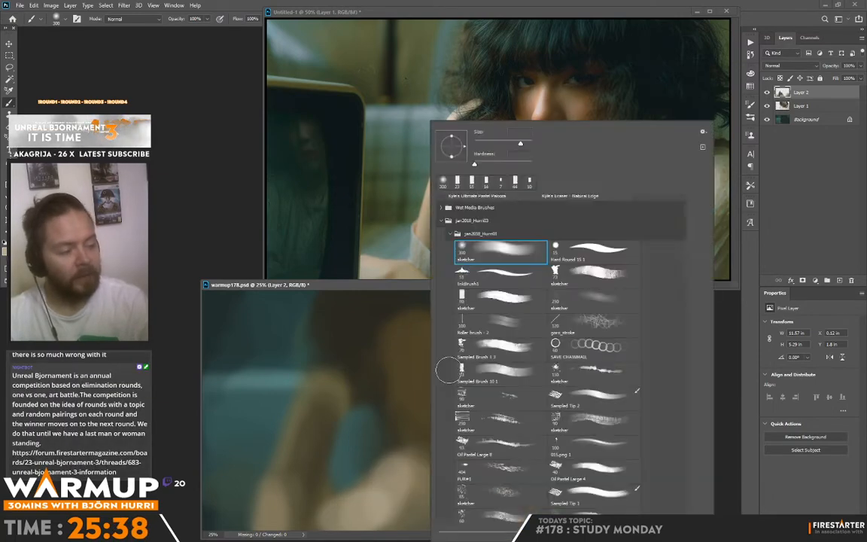
{"action": "left_click_drag", "start_coordinate": [393, 459], "coordinate": [363, 501]}
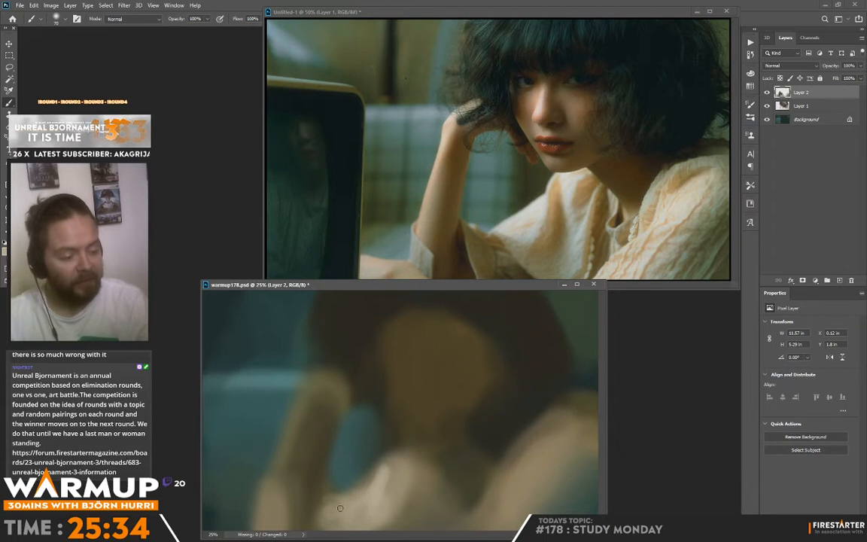
{"action": "left_click_drag", "start_coordinate": [318, 502], "coordinate": [333, 528]}
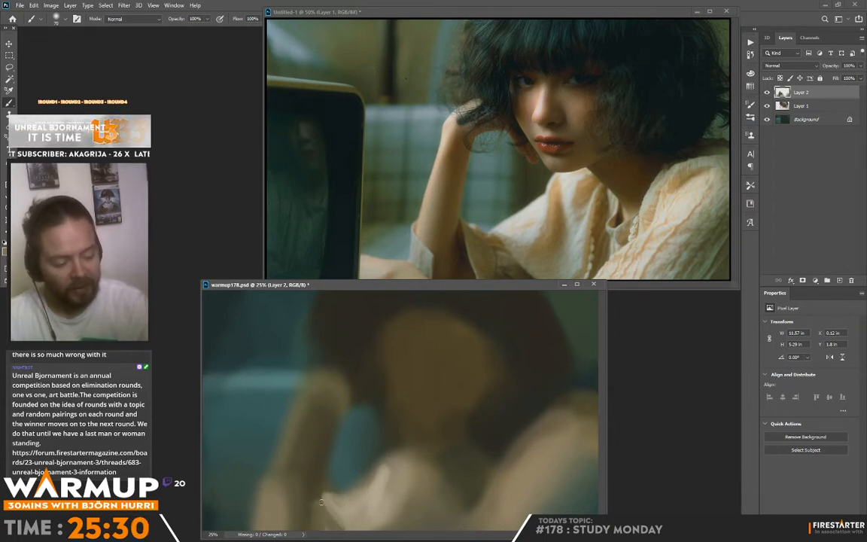
Shape the sleeve cuff with darker sampled strokes and add light strokes along the forearm's outer edge.
{"action": "key", "text": "alt"}
{"action": "left_click", "coordinate": [304, 488], "text": "alt"}
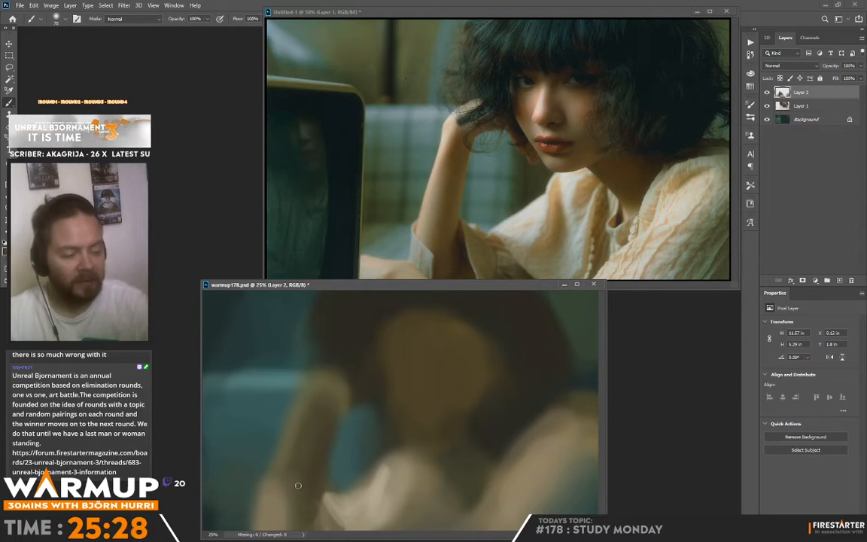
{"action": "left_click_drag", "start_coordinate": [296, 485], "coordinate": [328, 468]}
{"action": "left_click", "coordinate": [292, 481], "text": "alt"}
{"action": "left_click_drag", "start_coordinate": [278, 485], "coordinate": [299, 515]}
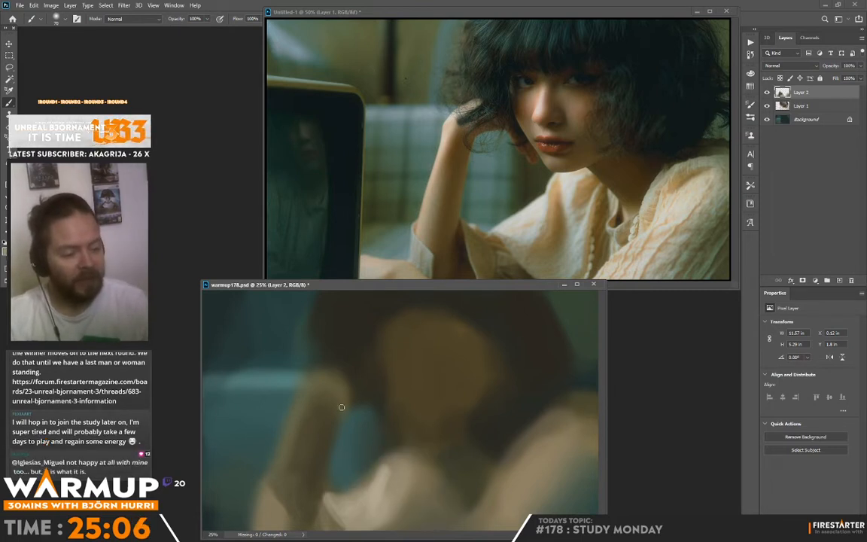
{"action": "mouse_move", "coordinate": [294, 426]}
{"action": "left_mouse_down"}
{"action": "mouse_move", "coordinate": [303, 390]}
{"action": "mouse_move", "coordinate": [292, 459]}
{"action": "left_mouse_up"}
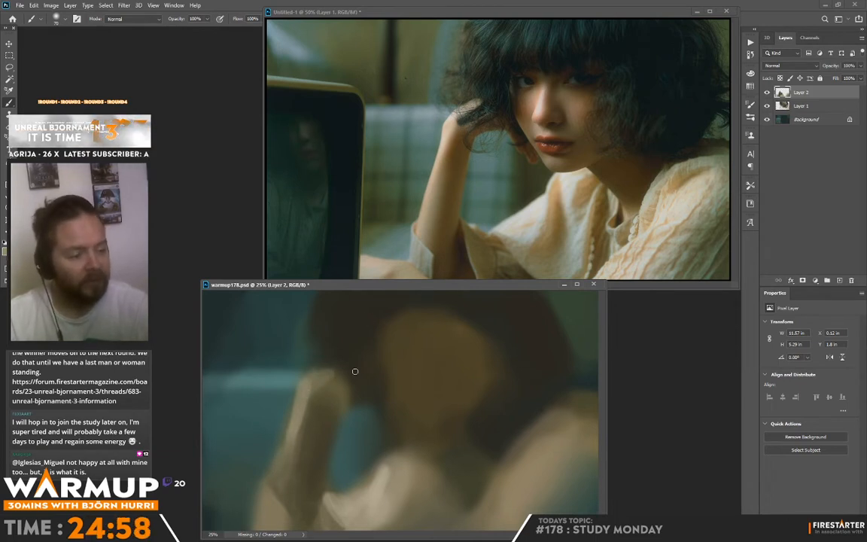
Paint dark teal strokes over the raised hand and into the hair above it.
{"action": "left_click", "coordinate": [315, 356], "text": "alt"}
{"action": "left_click_drag", "start_coordinate": [332, 366], "coordinate": [328, 382]}
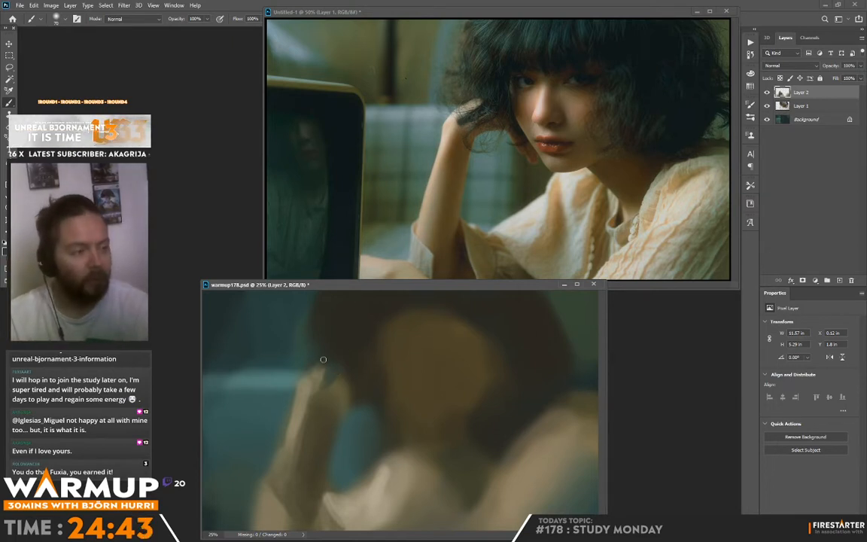
{"action": "left_click_drag", "start_coordinate": [323, 360], "coordinate": [322, 355]}
{"action": "left_click_drag", "start_coordinate": [323, 317], "coordinate": [333, 333]}
Enlarge the soft brush and paint a dark grey-green sheen across the crown of the hair.
{"action": "right_click", "coordinate": [374, 333]}
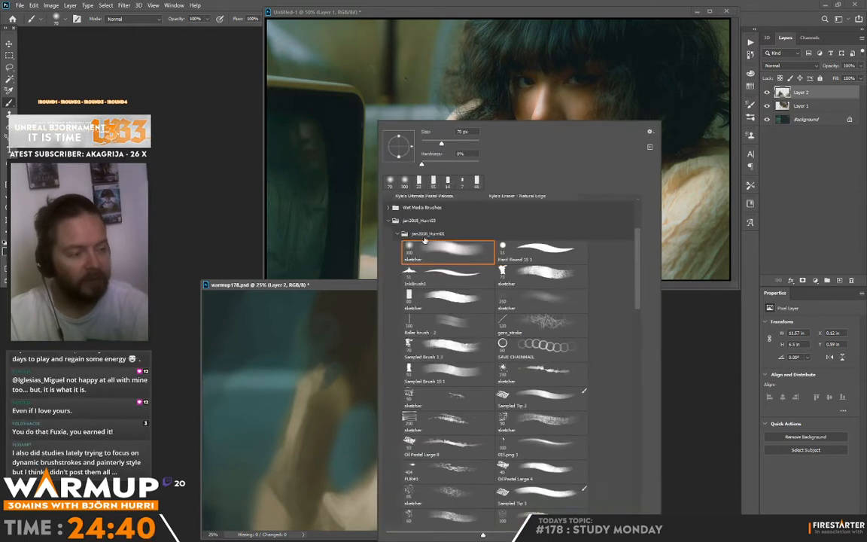
{"action": "left_click_drag", "start_coordinate": [446, 145], "coordinate": [454, 143]}
{"action": "left_click", "coordinate": [352, 298]}
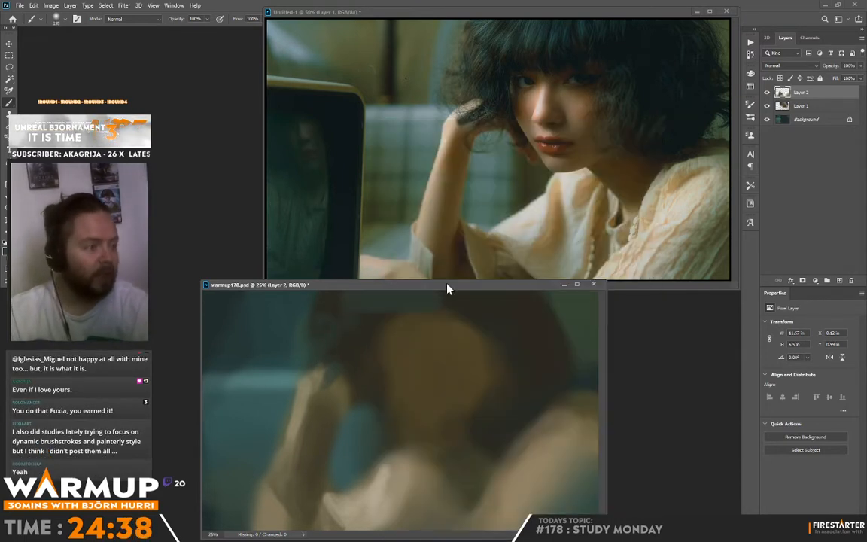
{"action": "left_click_drag", "start_coordinate": [449, 289], "coordinate": [427, 272]}
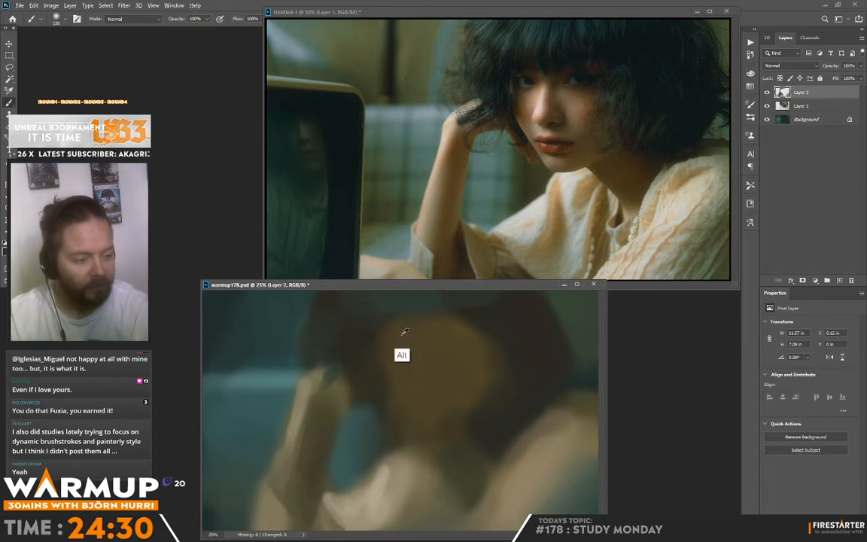
Paint the dark fringe over the forehead and continue the hair around the other side of the head.
{"action": "left_click", "coordinate": [350, 337], "text": "alt"}
{"action": "left_click", "coordinate": [318, 331], "text": "alt"}
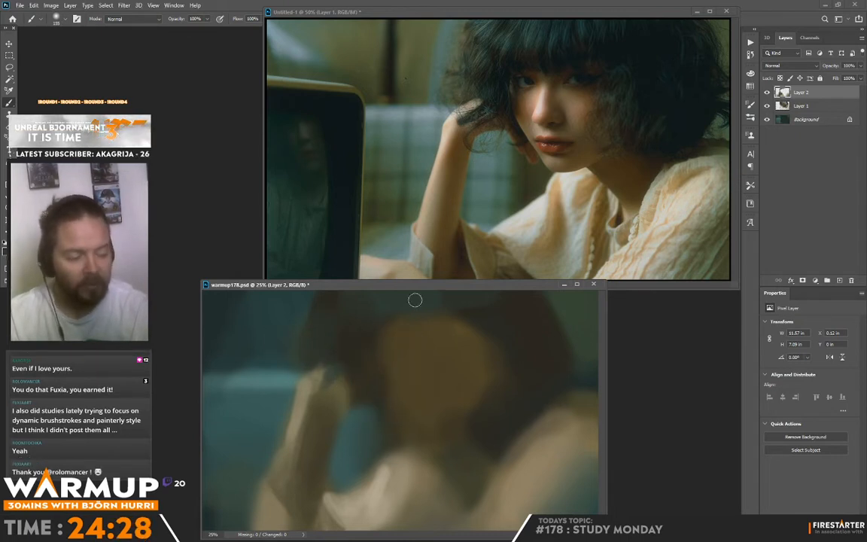
{"action": "left_click", "coordinate": [350, 320], "text": "alt"}
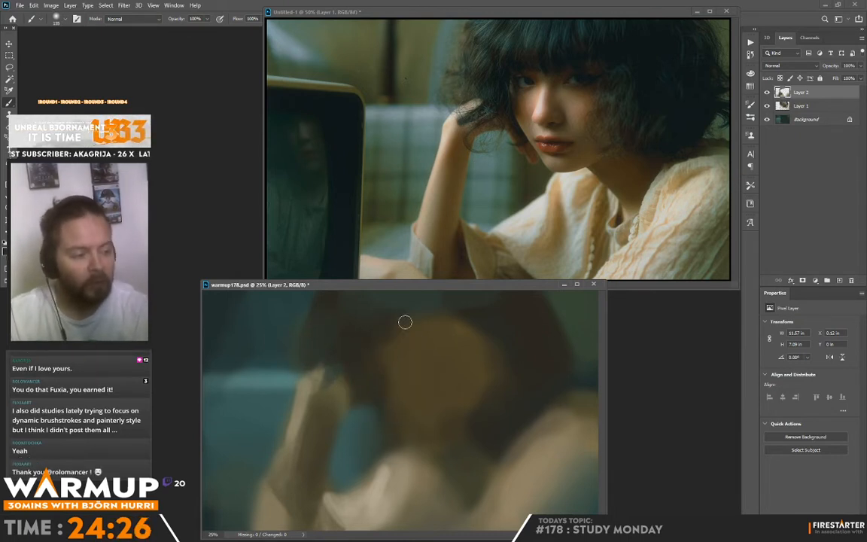
{"action": "mouse_move", "coordinate": [412, 328]}
{"action": "left_mouse_down"}
{"action": "mouse_move", "coordinate": [444, 311]}
{"action": "mouse_move", "coordinate": [541, 309]}
{"action": "left_mouse_up"}
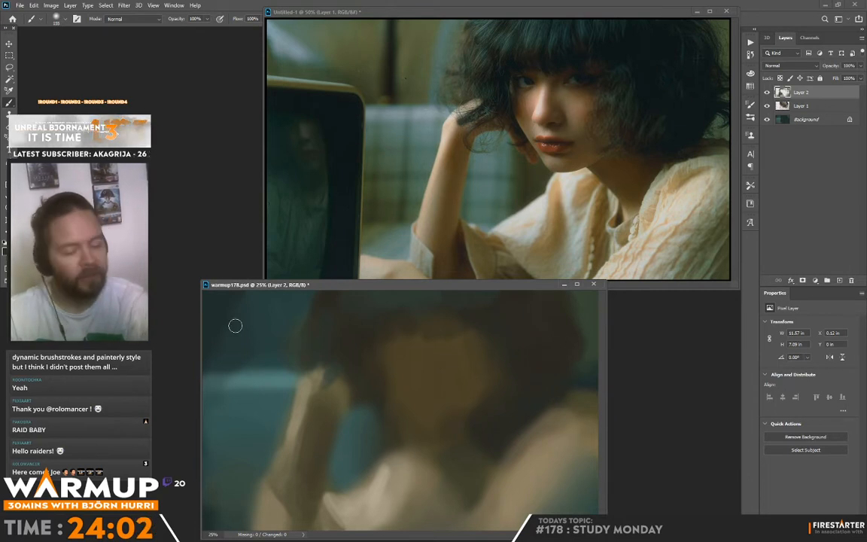
Mix a near-black green and deepen the hair on the side opposite the hand, along the cheek and over the raised hand.
{"action": "left_click", "coordinate": [6, 251]}
{"action": "left_click", "coordinate": [374, 388]}
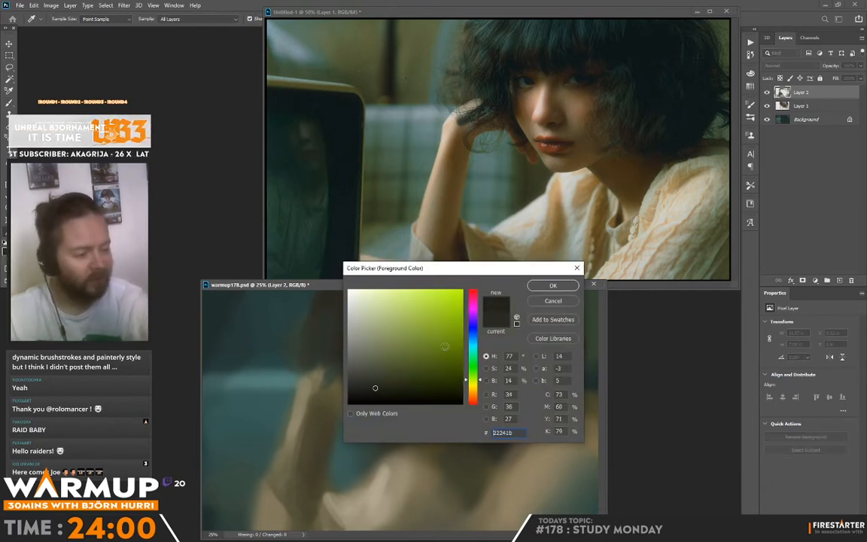
{"action": "left_click", "coordinate": [378, 394]}
{"action": "left_click", "coordinate": [553, 287]}
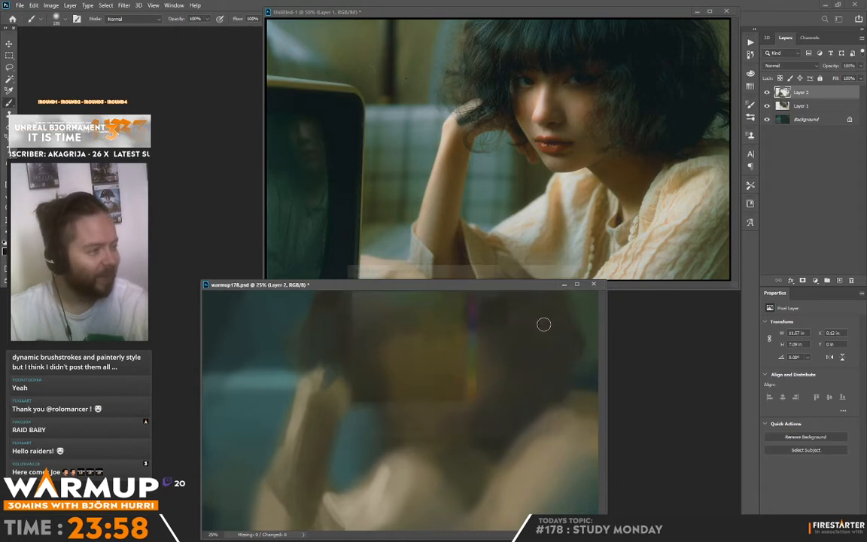
{"action": "mouse_move", "coordinate": [543, 331]}
{"action": "left_mouse_down"}
{"action": "mouse_move", "coordinate": [529, 402]}
{"action": "mouse_move", "coordinate": [518, 391]}
{"action": "mouse_move", "coordinate": [525, 403]}
{"action": "mouse_move", "coordinate": [548, 396]}
{"action": "mouse_move", "coordinate": [548, 341]}
{"action": "mouse_move", "coordinate": [568, 394]}
{"action": "mouse_move", "coordinate": [568, 336]}
{"action": "left_mouse_up"}
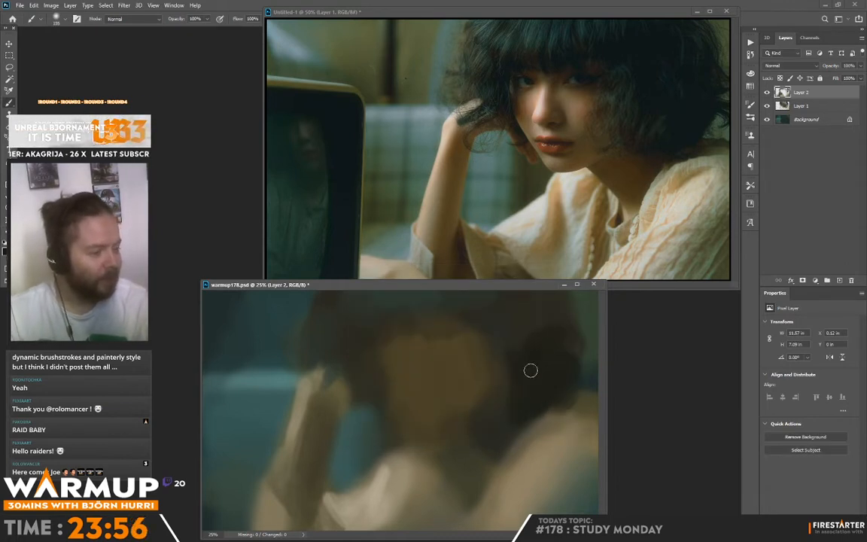
{"action": "mouse_move", "coordinate": [504, 392]}
{"action": "left_mouse_down"}
{"action": "mouse_move", "coordinate": [499, 357]}
{"action": "mouse_move", "coordinate": [495, 391]}
{"action": "left_mouse_up"}
{"action": "mouse_move", "coordinate": [492, 328]}
{"action": "left_mouse_down"}
{"action": "mouse_move", "coordinate": [490, 397]}
{"action": "mouse_move", "coordinate": [497, 404]}
{"action": "mouse_move", "coordinate": [500, 339]}
{"action": "mouse_move", "coordinate": [502, 401]}
{"action": "left_mouse_up"}
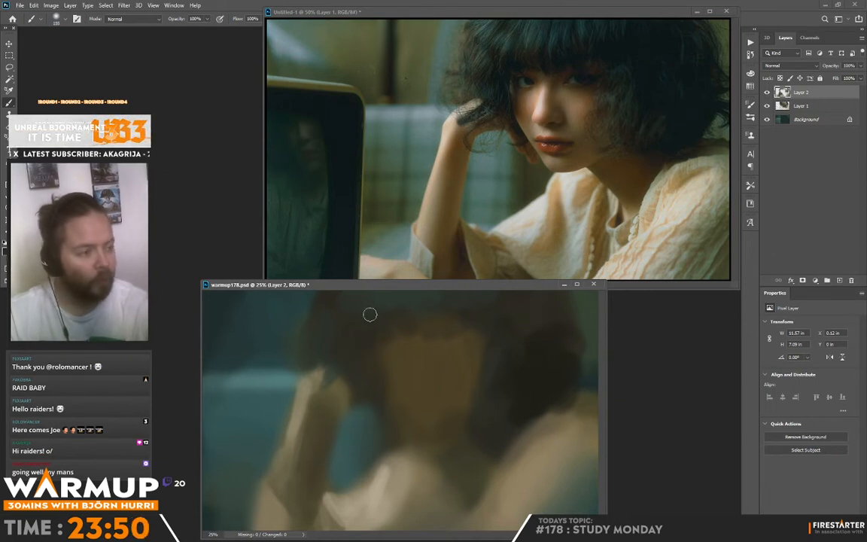
{"action": "left_click", "coordinate": [346, 347], "text": "alt"}
{"action": "mouse_move", "coordinate": [338, 369]}
{"action": "left_mouse_down"}
{"action": "mouse_move", "coordinate": [320, 397]}
{"action": "mouse_move", "coordinate": [322, 378]}
{"action": "left_mouse_up"}
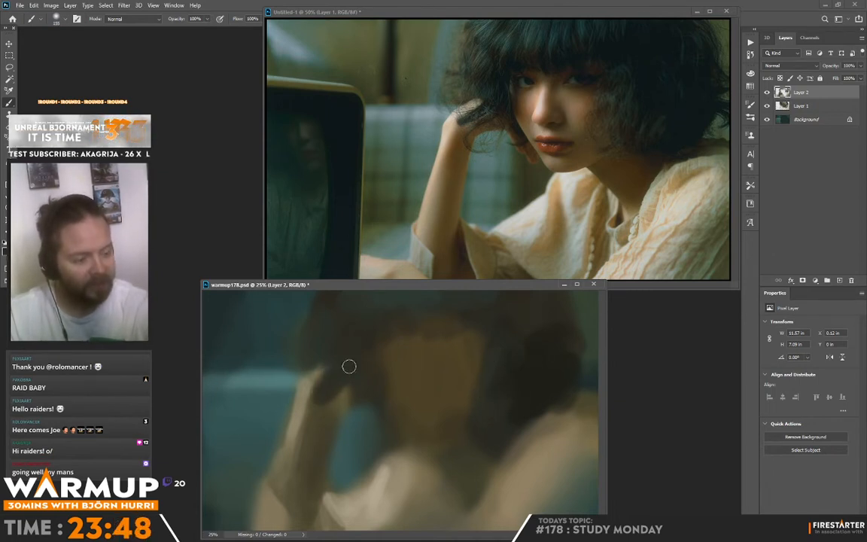
Extend the dark hair strands below the raised hand beside the cheek and paint sampled teal into the upper background.
{"action": "left_click_drag", "start_coordinate": [352, 409], "coordinate": [359, 412]}
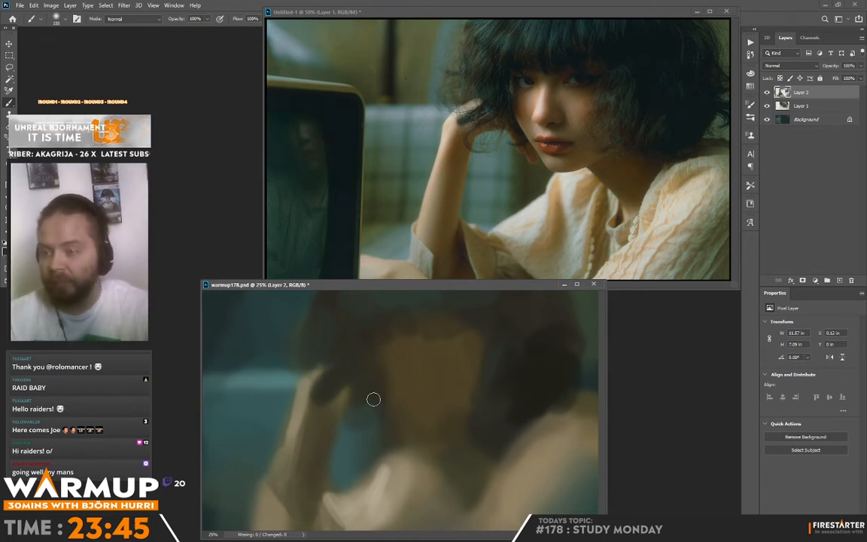
{"action": "left_click", "coordinate": [278, 397], "text": "alt"}
{"action": "mouse_move", "coordinate": [274, 365]}
{"action": "left_mouse_down"}
{"action": "mouse_move", "coordinate": [302, 307]}
{"action": "mouse_move", "coordinate": [248, 364]}
{"action": "mouse_move", "coordinate": [211, 283]}
{"action": "left_mouse_up"}
Block in a dark shadow for the eye socket on the side of the face nearest the hand.
{"action": "left_click", "coordinate": [416, 474], "text": "alt"}
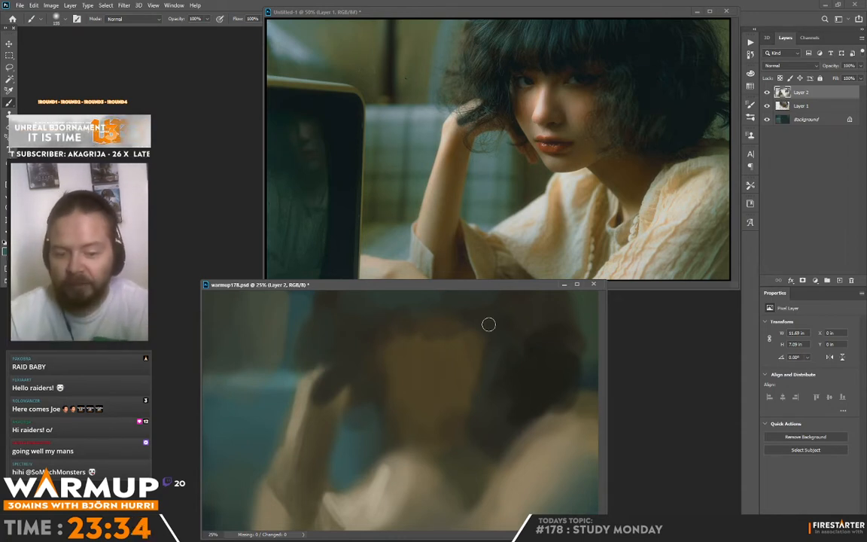
{"action": "left_click", "coordinate": [389, 322], "text": "alt"}
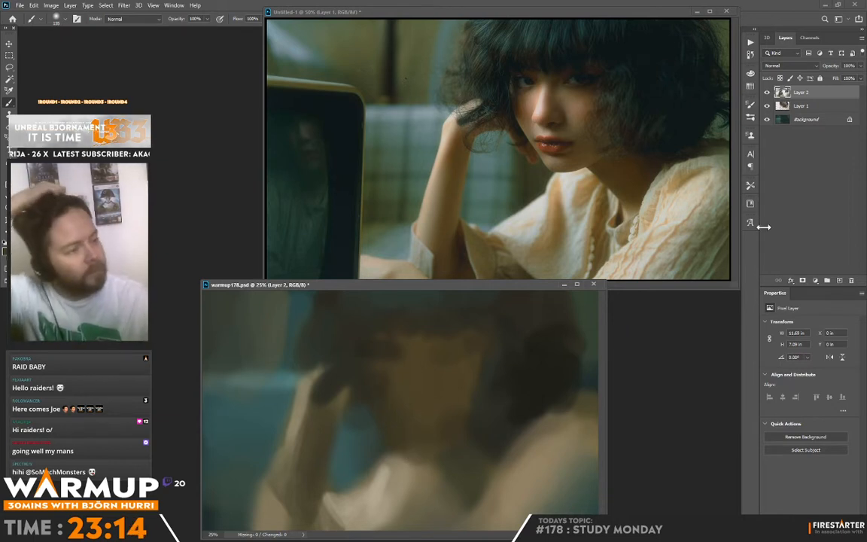
Add a new layer above the existing paint layers and pick an orange-brown skin colour, #ac5c3c.
{"action": "left_click", "coordinate": [839, 281]}
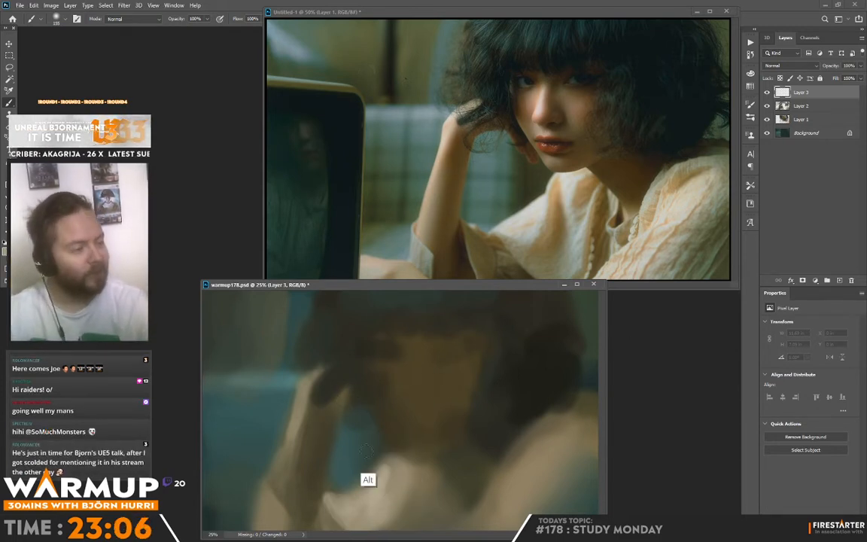
{"action": "left_click", "coordinate": [5, 251]}
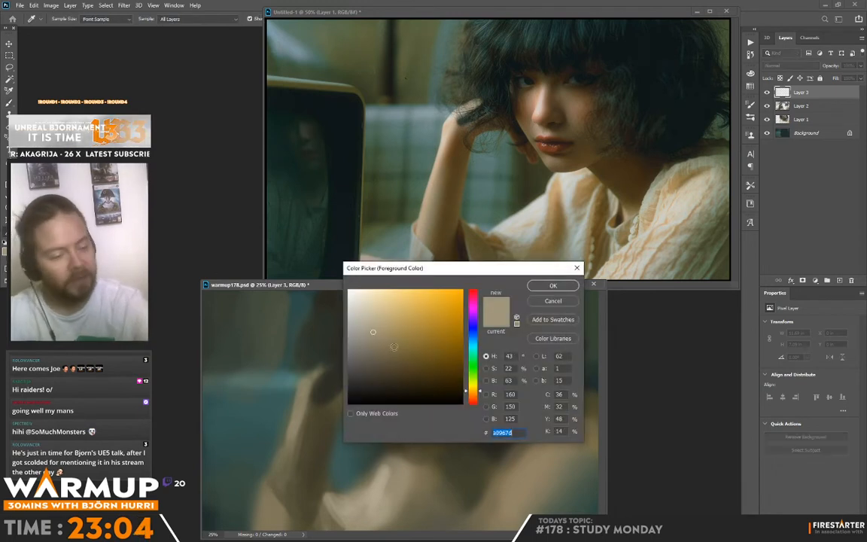
{"action": "left_click", "coordinate": [473, 399]}
{"action": "left_click", "coordinate": [422, 328]}
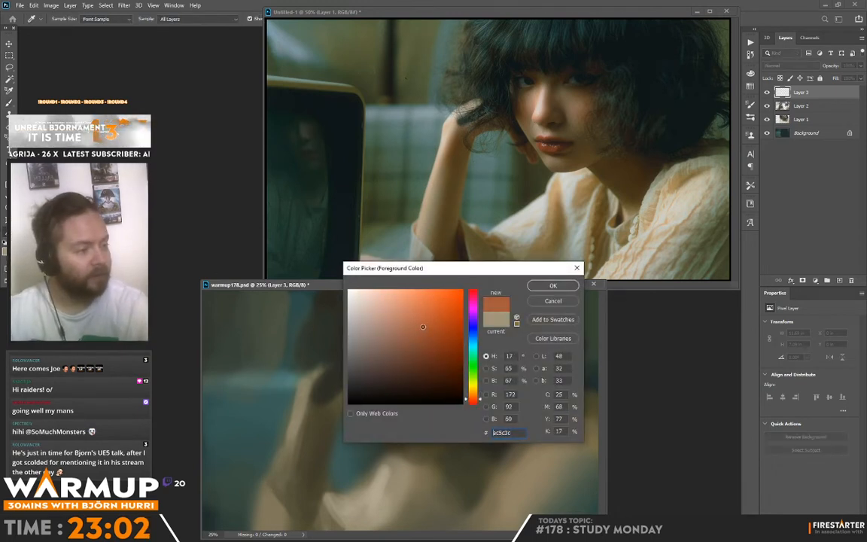
{"action": "left_click", "coordinate": [552, 285]}
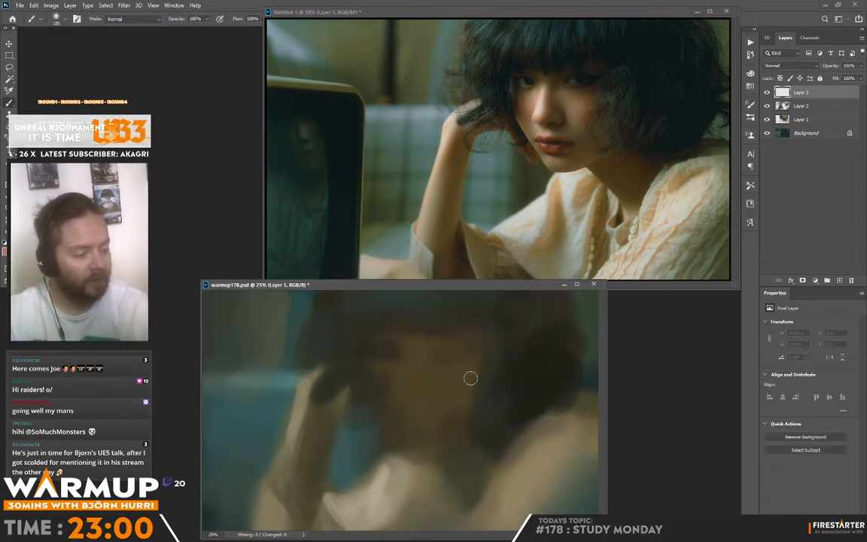
Paint warm orange-brown skin tones over the nose, cheek and mouth area of the face.
{"action": "mouse_move", "coordinate": [411, 378]}
{"action": "left_mouse_down"}
{"action": "mouse_move", "coordinate": [405, 396]}
{"action": "mouse_move", "coordinate": [410, 375]}
{"action": "mouse_move", "coordinate": [406, 381]}
{"action": "mouse_move", "coordinate": [390, 366]}
{"action": "mouse_move", "coordinate": [432, 383]}
{"action": "mouse_move", "coordinate": [420, 358]}
{"action": "mouse_move", "coordinate": [429, 350]}
{"action": "mouse_move", "coordinate": [424, 379]}
{"action": "mouse_move", "coordinate": [413, 350]}
{"action": "left_mouse_up"}
{"action": "left_click", "coordinate": [383, 470], "text": "alt"}
{"action": "left_click", "coordinate": [404, 407], "text": "alt"}
{"action": "left_click", "coordinate": [422, 370], "text": "alt"}
{"action": "left_click", "coordinate": [430, 350], "text": "alt"}
{"action": "left_click", "coordinate": [409, 372], "text": "alt"}
{"action": "mouse_move", "coordinate": [416, 403]}
{"action": "left_mouse_down"}
{"action": "mouse_move", "coordinate": [400, 432]}
{"action": "mouse_move", "coordinate": [406, 448]}
{"action": "mouse_move", "coordinate": [381, 387]}
{"action": "mouse_move", "coordinate": [397, 392]}
{"action": "left_mouse_up"}
{"action": "left_click", "coordinate": [399, 428], "text": "alt"}
{"action": "left_click", "coordinate": [403, 417], "text": "alt"}
Model the cheek and eye area nearest the hand with sampled tones, and darken the other eye socket below the fringe.
{"action": "left_click", "coordinate": [387, 392], "text": "alt"}
{"action": "mouse_move", "coordinate": [403, 354]}
{"action": "left_mouse_down"}
{"action": "mouse_move", "coordinate": [385, 382]}
{"action": "mouse_move", "coordinate": [420, 347]}
{"action": "mouse_move", "coordinate": [395, 352]}
{"action": "mouse_move", "coordinate": [383, 342]}
{"action": "left_mouse_up"}
{"action": "left_click", "coordinate": [402, 364], "text": "alt"}
{"action": "left_click", "coordinate": [393, 368], "text": "alt"}
{"action": "left_click", "coordinate": [387, 346], "text": "alt"}
{"action": "left_click", "coordinate": [417, 353], "text": "alt"}
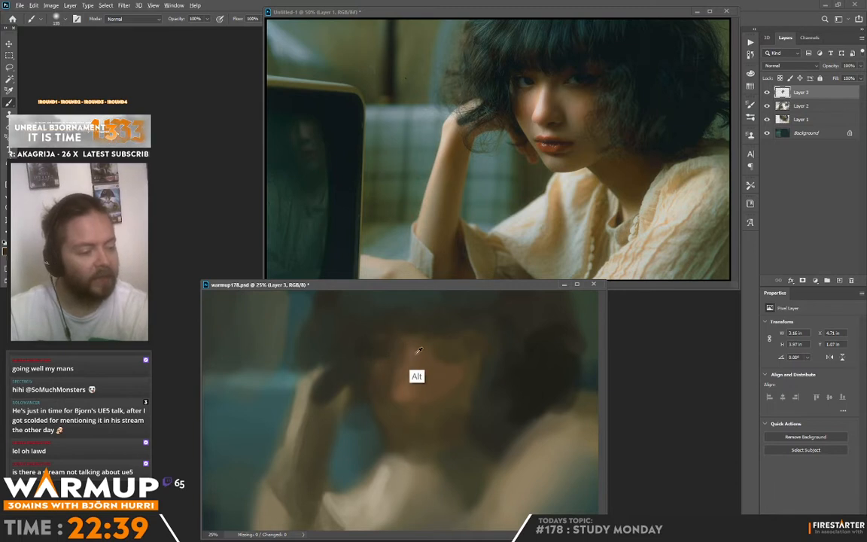
{"action": "left_click_drag", "start_coordinate": [436, 341], "coordinate": [450, 338]}
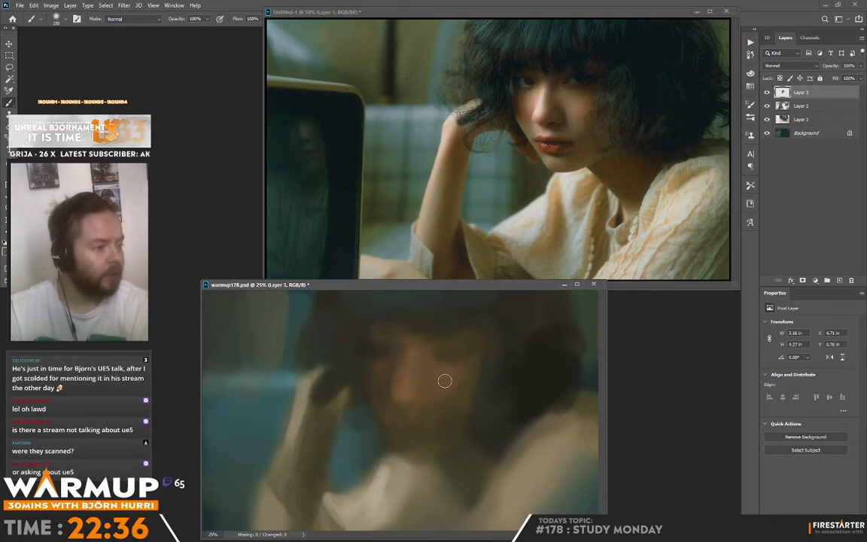
Sample a light blouse tone for a soft highlight on the far cheek and darken the cheek's edge along the hair.
{"action": "left_click", "coordinate": [416, 470], "text": "alt"}
{"action": "mouse_move", "coordinate": [443, 377]}
{"action": "left_mouse_down"}
{"action": "mouse_move", "coordinate": [453, 390]}
{"action": "mouse_move", "coordinate": [463, 363]}
{"action": "mouse_move", "coordinate": [455, 396]}
{"action": "mouse_move", "coordinate": [465, 381]}
{"action": "left_mouse_up"}
{"action": "left_click", "coordinate": [450, 395], "text": "alt"}
{"action": "left_click", "coordinate": [424, 380], "text": "alt"}
{"action": "left_click", "coordinate": [482, 360], "text": "alt"}
{"action": "left_click_drag", "start_coordinate": [483, 361], "coordinate": [466, 414]}
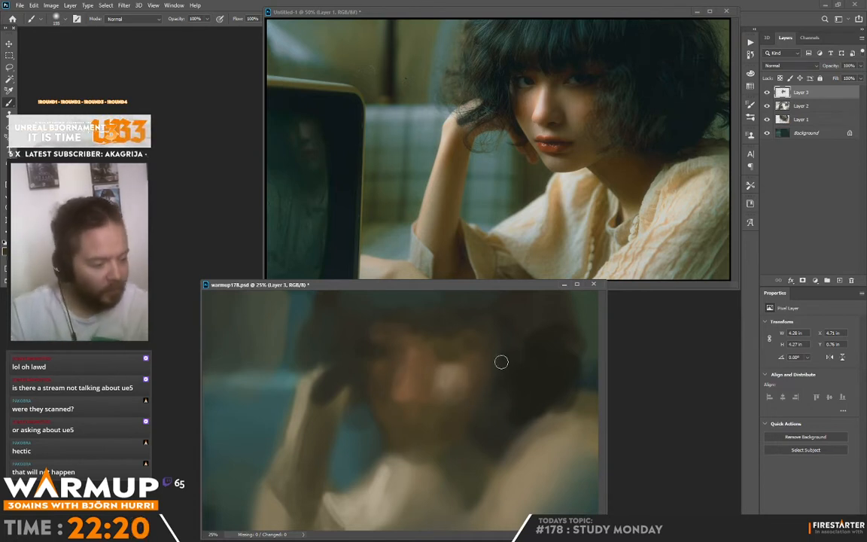
Sample teal from the background and blend cool tones into the far cheek and around the eye.
{"action": "left_click", "coordinate": [277, 413], "text": "alt"}
{"action": "mouse_move", "coordinate": [451, 391]}
{"action": "left_mouse_down"}
{"action": "mouse_move", "coordinate": [424, 379]}
{"action": "mouse_move", "coordinate": [434, 394]}
{"action": "mouse_move", "coordinate": [434, 366]}
{"action": "mouse_move", "coordinate": [423, 382]}
{"action": "mouse_move", "coordinate": [423, 357]}
{"action": "mouse_move", "coordinate": [421, 384]}
{"action": "mouse_move", "coordinate": [448, 370]}
{"action": "mouse_move", "coordinate": [465, 395]}
{"action": "left_mouse_up"}
{"action": "left_click", "coordinate": [441, 393], "text": "alt"}
{"action": "left_click", "coordinate": [438, 364], "text": "alt"}
{"action": "left_click", "coordinate": [423, 359], "text": "alt"}
{"action": "left_click", "coordinate": [447, 370], "text": "alt"}
{"action": "left_click", "coordinate": [469, 364], "text": "alt"}
{"action": "left_click", "coordinate": [461, 394], "text": "alt"}
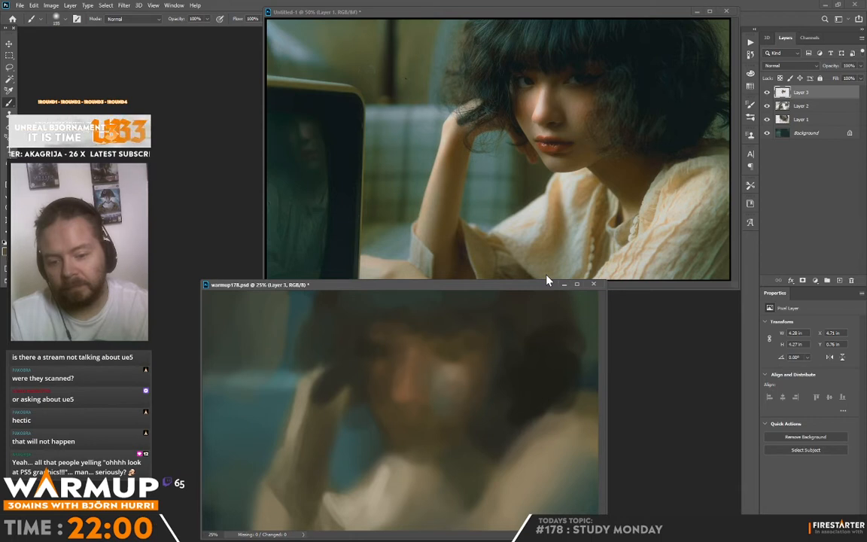
Paint sampled skin and blouse tones around the mouth and near cheek, reducing the soft brush size for smaller marks.
{"action": "key", "text": "alt"}
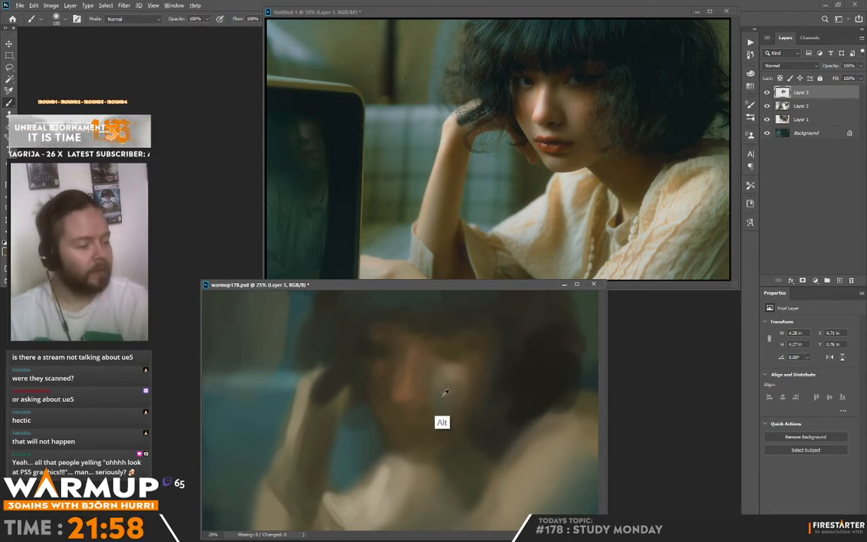
{"action": "left_click", "coordinate": [440, 383], "text": "alt"}
{"action": "left_click", "coordinate": [393, 492], "text": "alt"}
{"action": "mouse_move", "coordinate": [403, 420]}
{"action": "left_mouse_down"}
{"action": "mouse_move", "coordinate": [398, 406]}
{"action": "mouse_move", "coordinate": [412, 414]}
{"action": "mouse_move", "coordinate": [392, 396]}
{"action": "left_mouse_up"}
{"action": "left_click", "coordinate": [399, 400], "text": "alt"}
{"action": "left_click", "coordinate": [389, 383], "text": "alt"}
{"action": "right_click", "coordinate": [427, 376]}
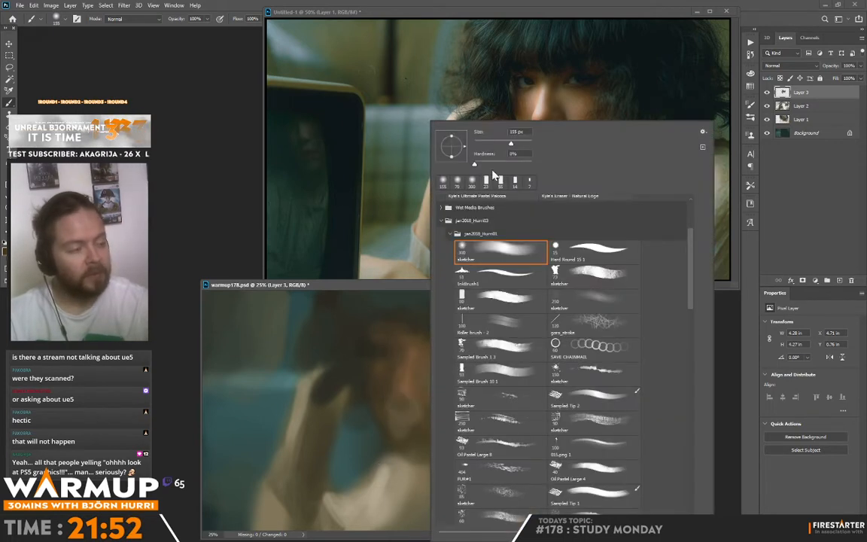
{"action": "left_click", "coordinate": [408, 404]}
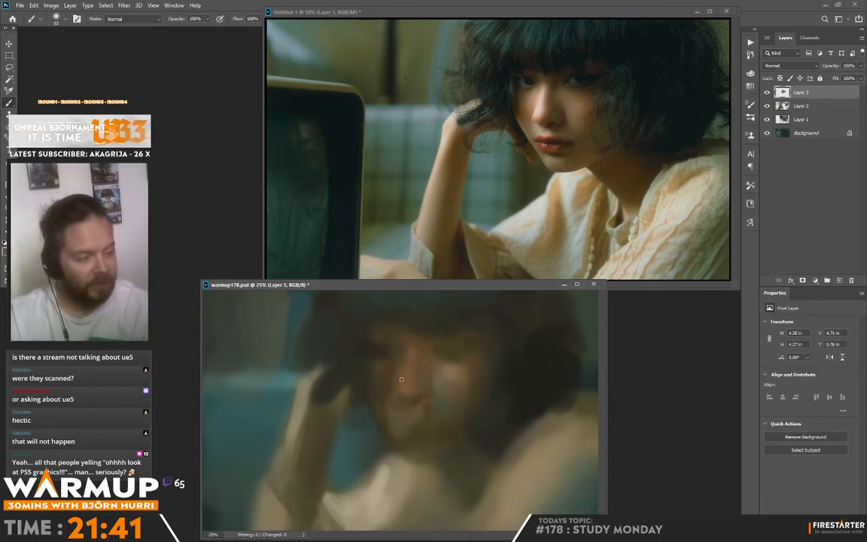
Mix a pale grey-green from the sampled blouse colour for a highlight along the bridge of the nose.
{"action": "left_click", "coordinate": [369, 503], "text": "alt"}
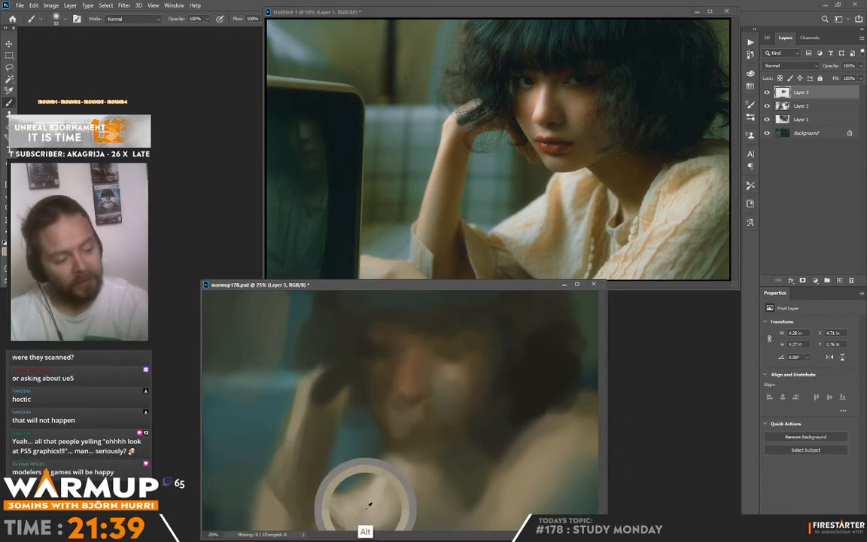
{"action": "left_click", "coordinate": [5, 252]}
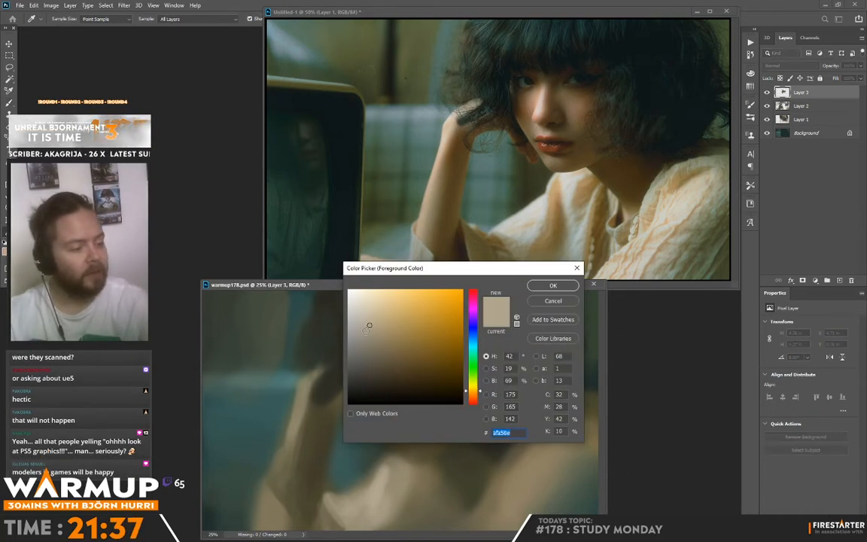
{"action": "left_click", "coordinate": [365, 312]}
{"action": "left_click", "coordinate": [474, 355]}
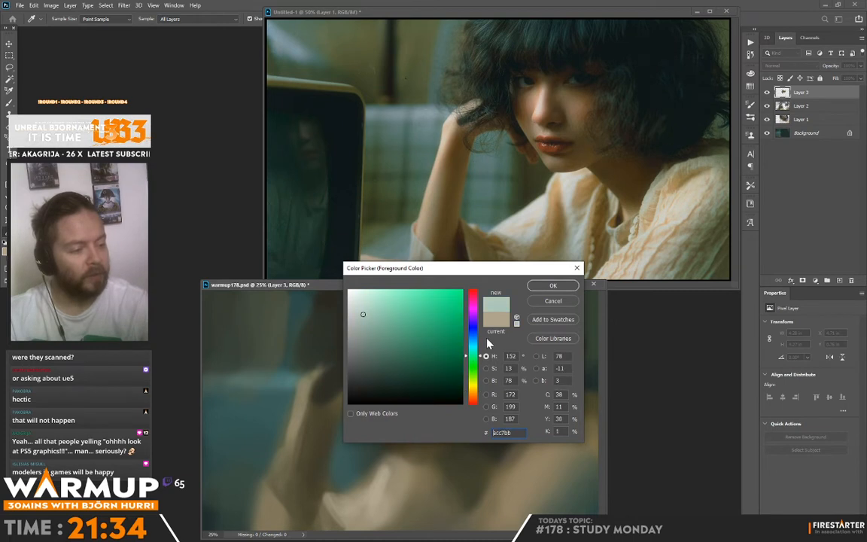
{"action": "left_click", "coordinate": [544, 286]}
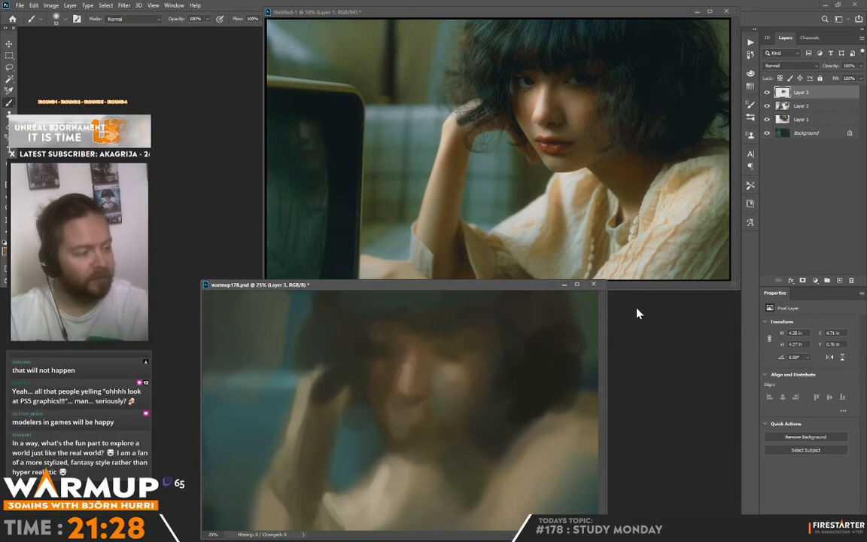
Enlarge the soft brush slightly and refine the nose, near cheek, mouth and chin with blended skin tones.
{"action": "right_click", "coordinate": [515, 143]}
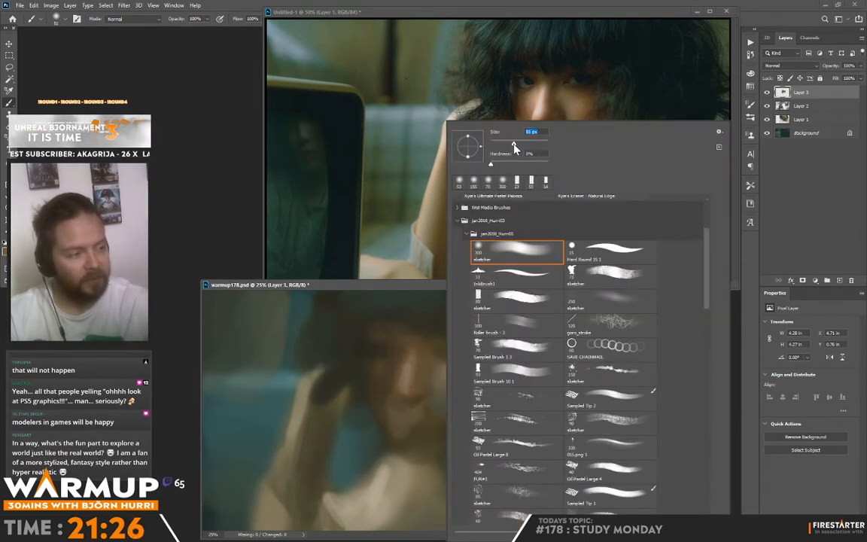
{"action": "left_click", "coordinate": [411, 416], "text": "alt"}
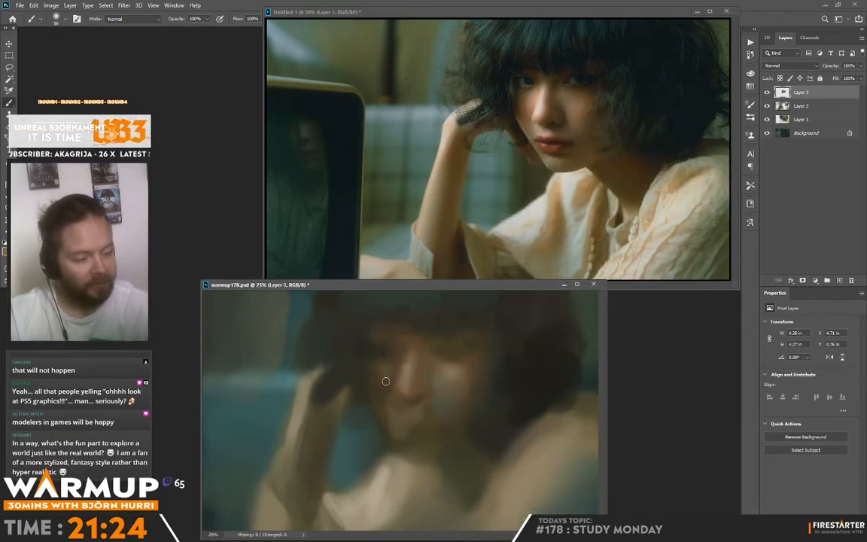
{"action": "left_click", "coordinate": [407, 369], "text": "alt"}
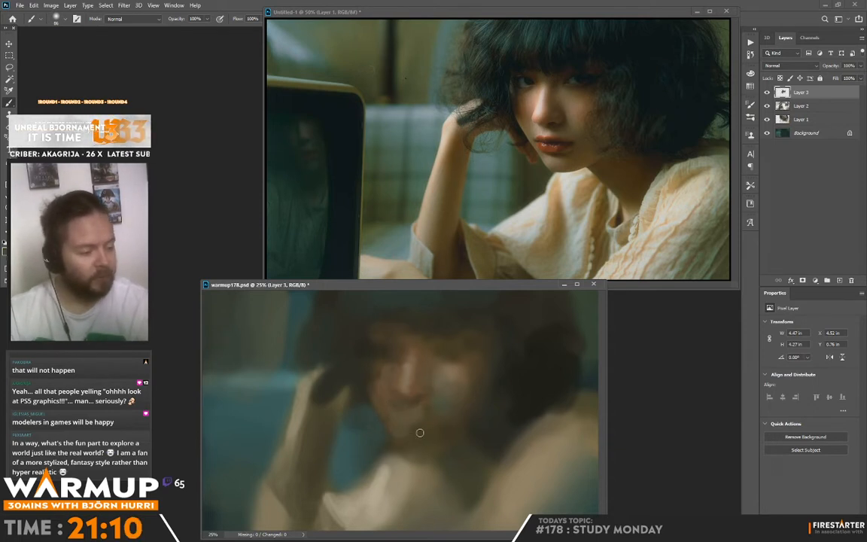
{"action": "left_click", "coordinate": [440, 408], "text": "alt"}
{"action": "left_click_drag", "start_coordinate": [416, 423], "coordinate": [432, 393]}
{"action": "left_click", "coordinate": [419, 417], "text": "alt"}
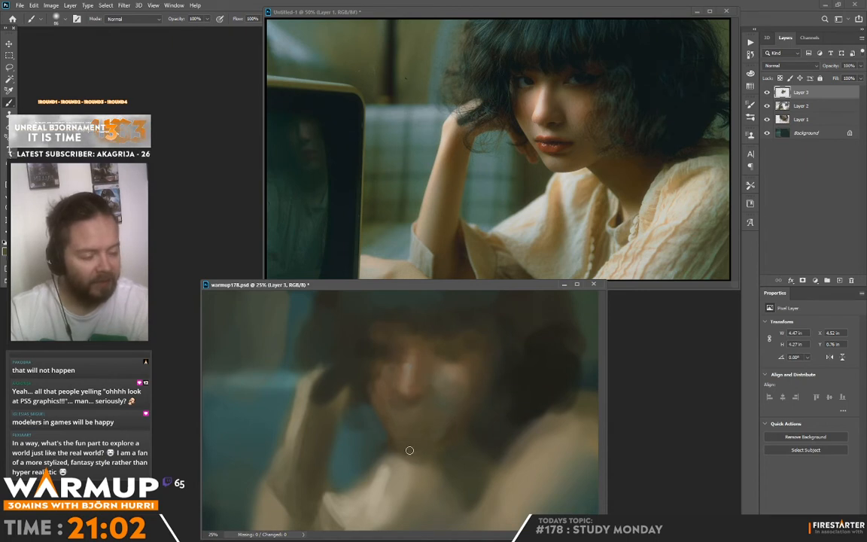
{"action": "left_click", "coordinate": [452, 430], "text": "alt"}
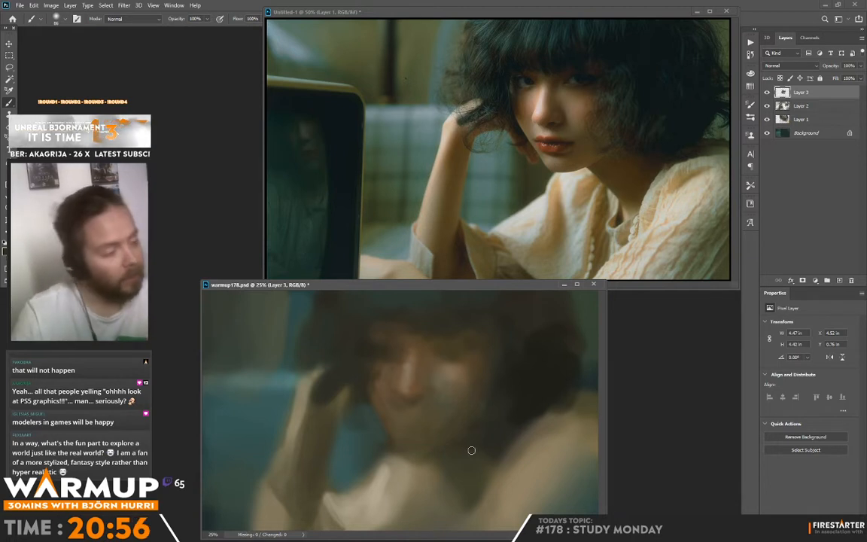
Paint a dark shadow under the jaw and down the neck to the blouse collar.
{"action": "mouse_move", "coordinate": [471, 450]}
{"action": "left_mouse_down"}
{"action": "mouse_move", "coordinate": [523, 441]}
{"action": "mouse_move", "coordinate": [474, 445]}
{"action": "mouse_move", "coordinate": [474, 470]}
{"action": "mouse_move", "coordinate": [481, 451]}
{"action": "mouse_move", "coordinate": [481, 484]}
{"action": "left_mouse_up"}
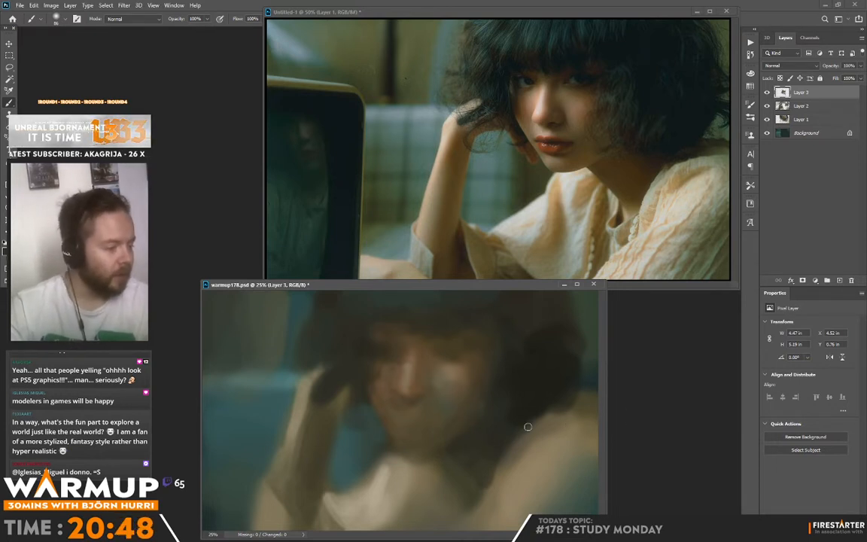
{"action": "key", "text": "alt"}
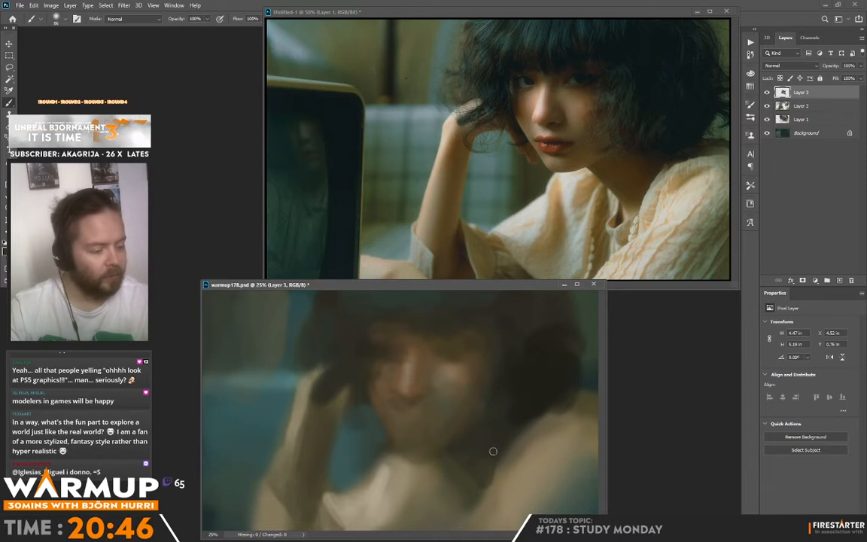
{"action": "left_click_drag", "start_coordinate": [444, 429], "coordinate": [504, 443]}
{"action": "mouse_move", "coordinate": [480, 477]}
{"action": "left_mouse_down"}
{"action": "mouse_move", "coordinate": [478, 459]}
{"action": "mouse_move", "coordinate": [478, 498]}
{"action": "mouse_move", "coordinate": [504, 444]}
{"action": "left_mouse_up"}
Extend the dark hair over the shoulder with loose strokes and reshape its outer edge up towards the crown.
{"action": "mouse_move", "coordinate": [562, 392]}
{"action": "left_mouse_down"}
{"action": "mouse_move", "coordinate": [553, 429]}
{"action": "mouse_move", "coordinate": [562, 425]}
{"action": "mouse_move", "coordinate": [552, 412]}
{"action": "mouse_move", "coordinate": [522, 436]}
{"action": "left_mouse_up"}
{"action": "left_click", "coordinate": [529, 428], "text": "alt"}
{"action": "left_click_drag", "start_coordinate": [523, 436], "coordinate": [576, 410]}
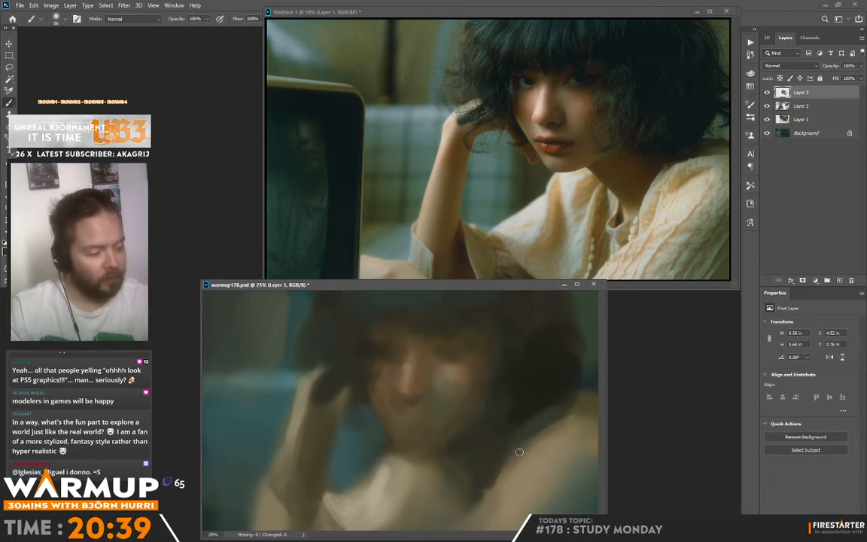
{"action": "left_click_drag", "start_coordinate": [520, 452], "coordinate": [505, 464]}
{"action": "left_click", "coordinate": [568, 411], "text": "alt"}
{"action": "left_click_drag", "start_coordinate": [568, 411], "coordinate": [540, 426]}
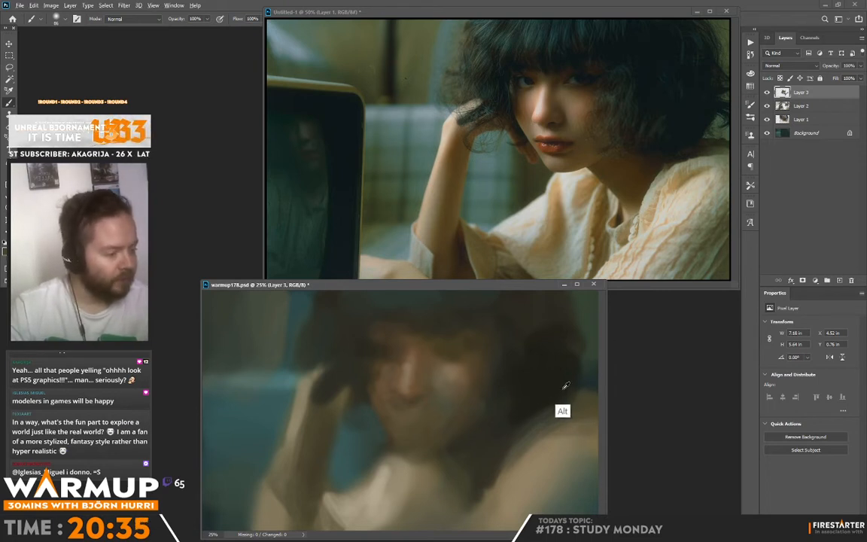
{"action": "mouse_move", "coordinate": [566, 325]}
{"action": "left_mouse_down"}
{"action": "mouse_move", "coordinate": [548, 306]}
{"action": "mouse_move", "coordinate": [567, 327]}
{"action": "mouse_move", "coordinate": [570, 315]}
{"action": "left_mouse_up"}
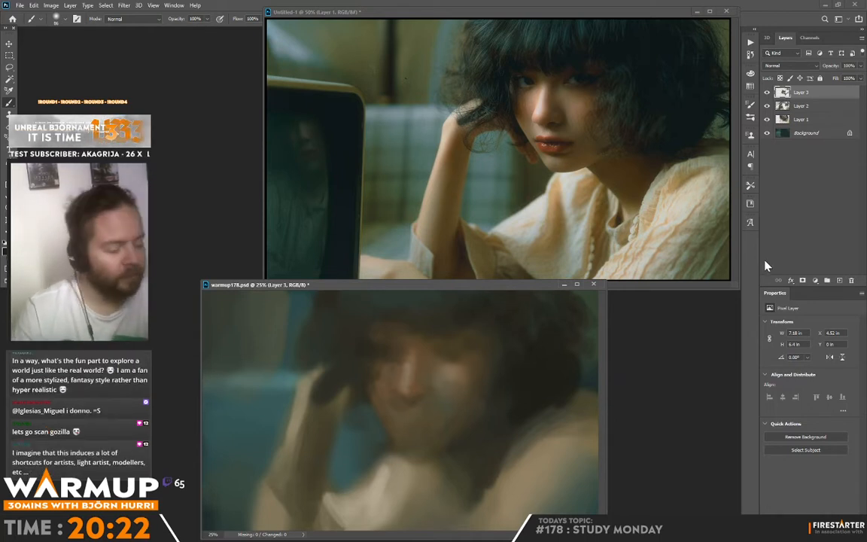
Sample the dark hair colour and paint loose, ragged hair strands outward above the raised hand.
{"action": "left_click", "coordinate": [319, 314], "text": "alt"}
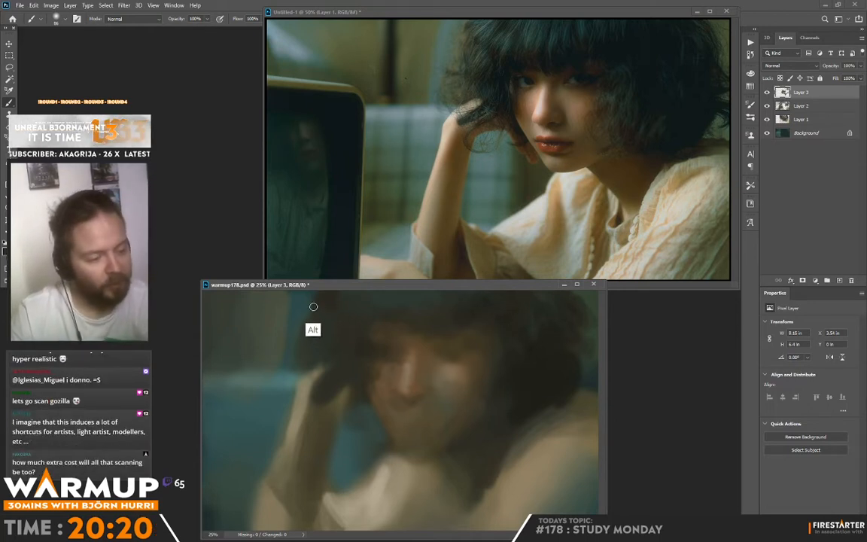
{"action": "left_click_drag", "start_coordinate": [318, 307], "coordinate": [299, 356]}
{"action": "left_click", "coordinate": [311, 330], "text": "alt"}
{"action": "left_click", "coordinate": [290, 361], "text": "alt"}
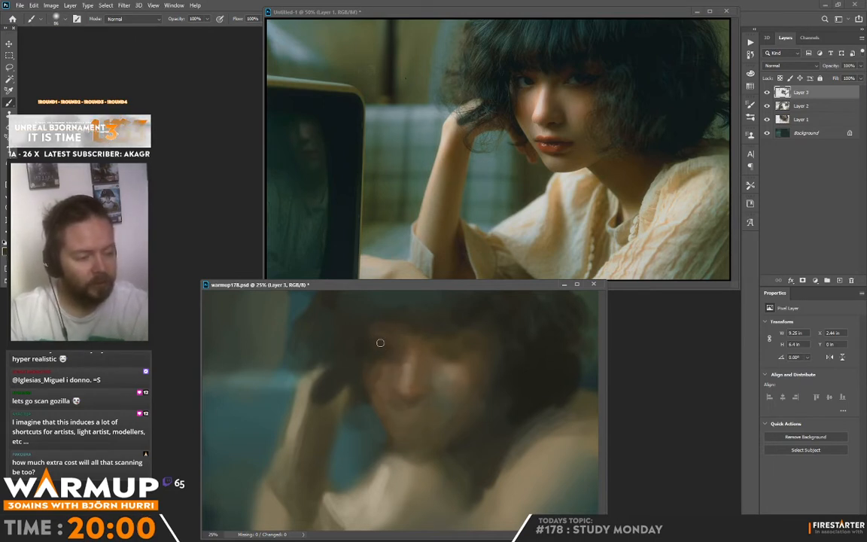
Paint the dark upper lid and iris of the eye farther from the hand.
{"action": "left_click", "coordinate": [460, 350], "text": "alt"}
{"action": "left_click", "coordinate": [451, 359], "text": "alt"}
{"action": "left_click_drag", "start_coordinate": [449, 346], "coordinate": [444, 352]}
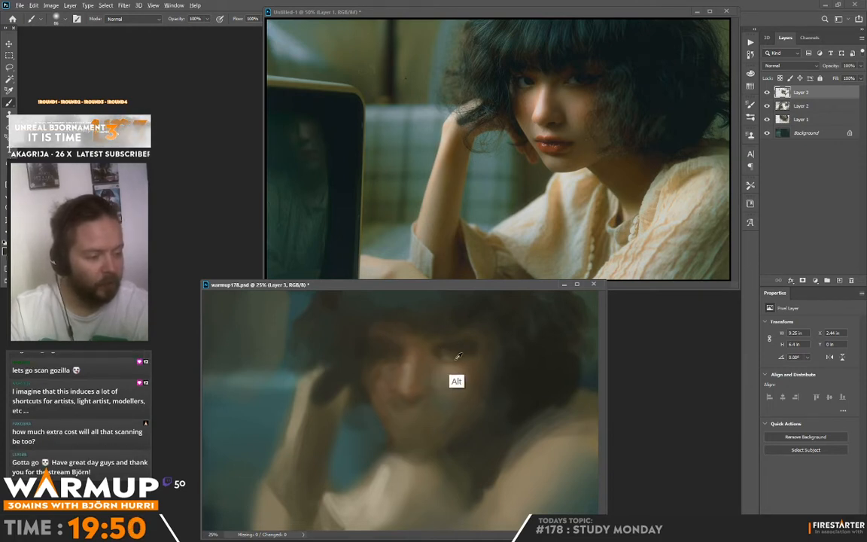
Sample the background teal for the white of the far eye and define its lids with darker skin tones.
{"action": "left_click", "coordinate": [251, 448], "text": "alt"}
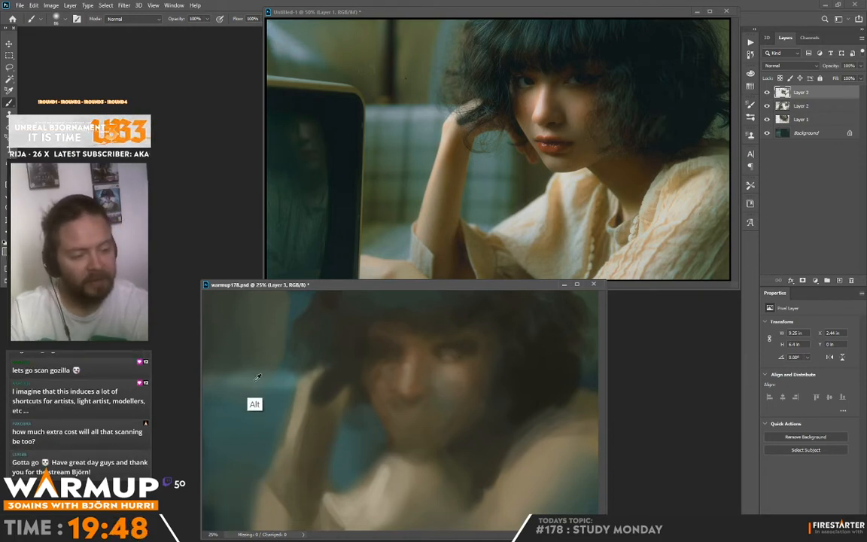
{"action": "left_click", "coordinate": [452, 353], "text": "alt"}
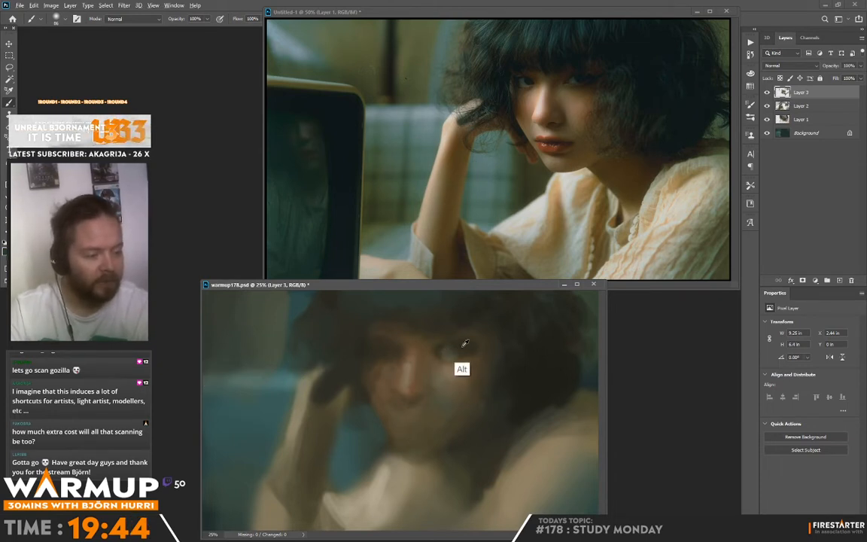
{"action": "left_click", "coordinate": [457, 344], "text": "alt"}
{"action": "left_click_drag", "start_coordinate": [455, 345], "coordinate": [478, 351]}
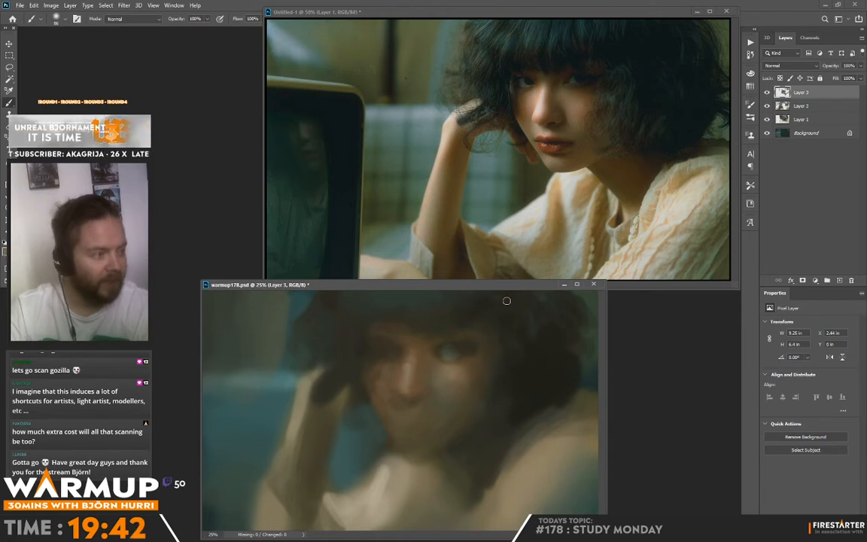
{"action": "left_click", "coordinate": [438, 359], "text": "alt"}
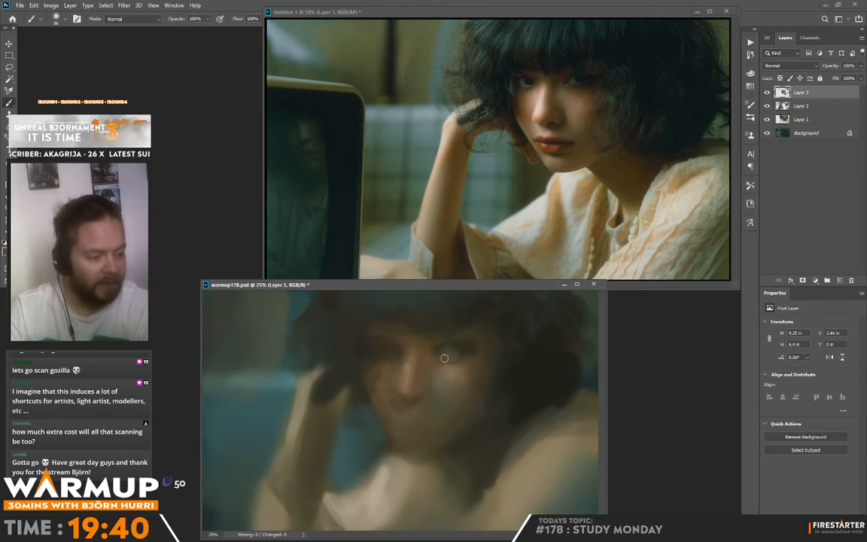
Soften the lower lid and cheek around the far eye with sampled skin tones, keeping its inner corner dark.
{"action": "left_click", "coordinate": [463, 359], "text": "alt"}
{"action": "left_click", "coordinate": [472, 349], "text": "alt"}
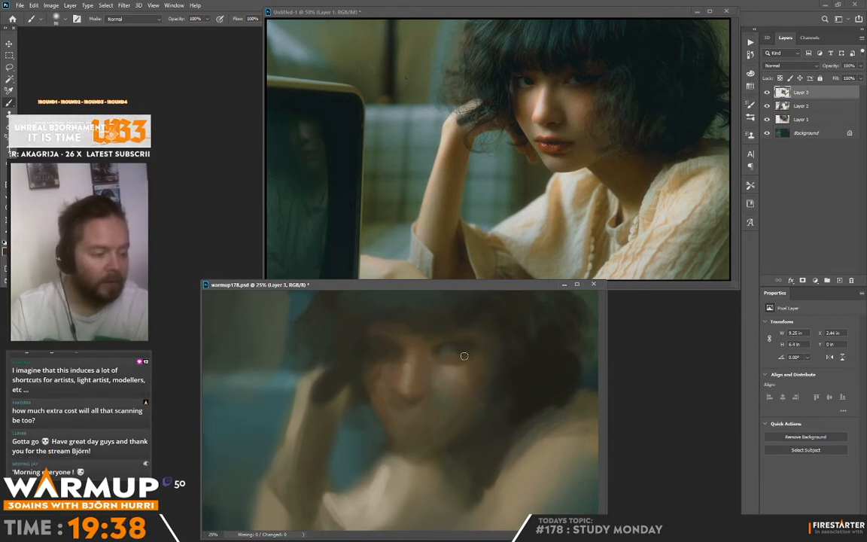
{"action": "left_click", "coordinate": [441, 367], "text": "alt"}
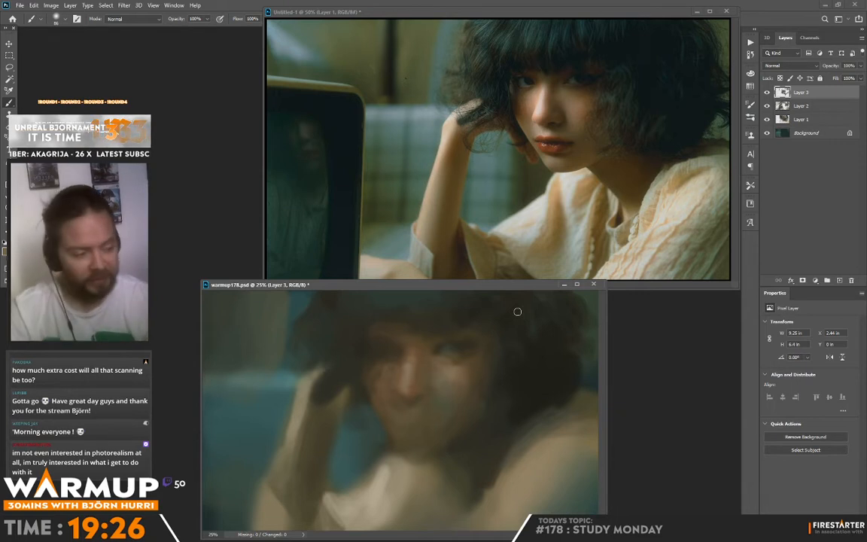
{"action": "left_click", "coordinate": [435, 348], "text": "alt"}
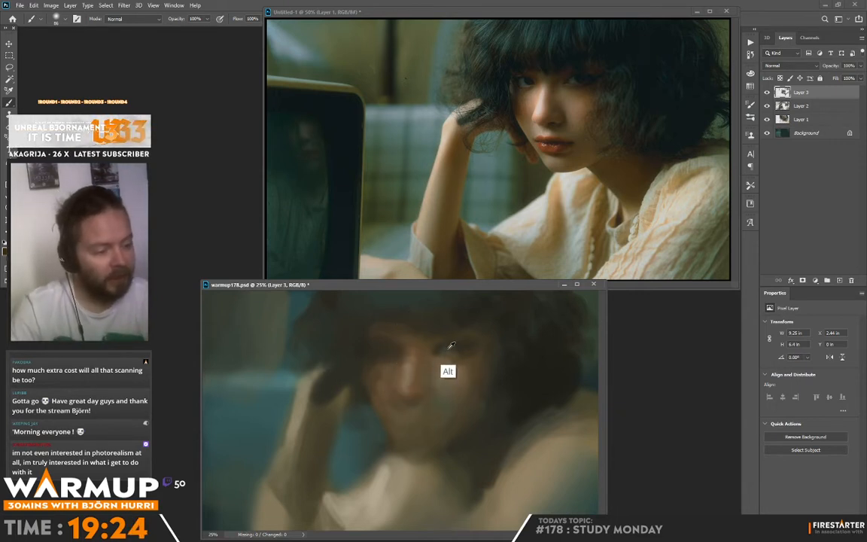
Paint the dark socket, iris and lower lid of the eye nearer the raised hand with sampled dark tones.
{"action": "left_click", "coordinate": [388, 349], "text": "alt"}
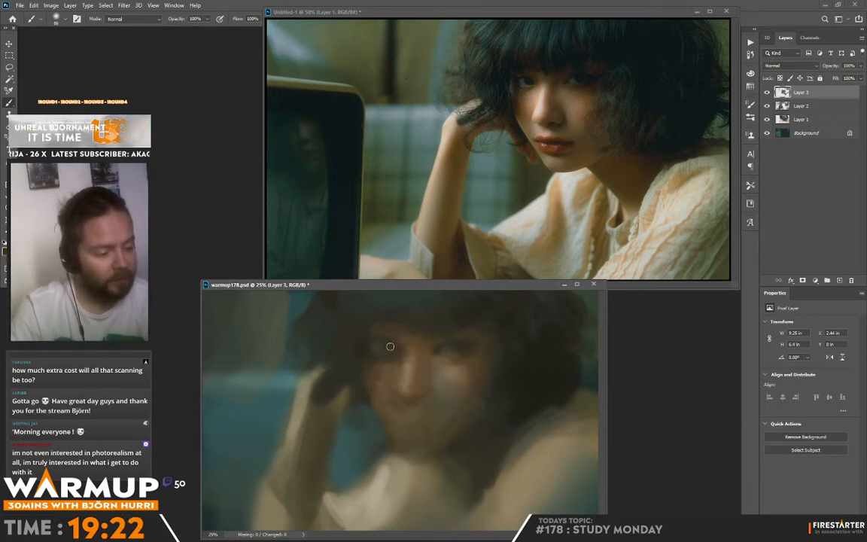
{"action": "mouse_move", "coordinate": [390, 346]}
{"action": "left_mouse_down"}
{"action": "mouse_move", "coordinate": [415, 343]}
{"action": "mouse_move", "coordinate": [375, 353]}
{"action": "mouse_move", "coordinate": [392, 377]}
{"action": "left_mouse_up"}
{"action": "left_click", "coordinate": [370, 356], "text": "alt"}
{"action": "left_click", "coordinate": [381, 359], "text": "alt"}
{"action": "left_click", "coordinate": [382, 368], "text": "alt"}
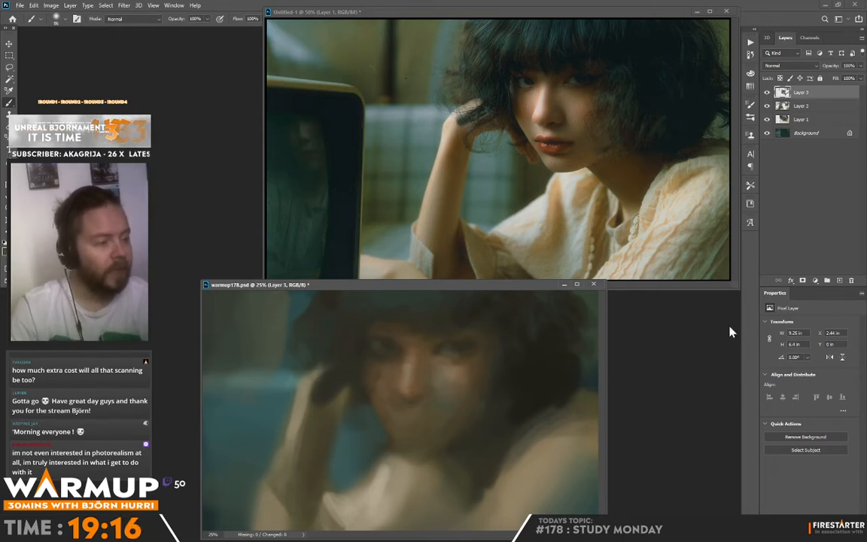
Extend loose dark hair strands outward above the raised hand and break up the hair's outer edge.
{"action": "left_click", "coordinate": [295, 338], "text": "alt"}
{"action": "mouse_move", "coordinate": [305, 315]}
{"action": "left_mouse_down"}
{"action": "mouse_move", "coordinate": [282, 324]}
{"action": "mouse_move", "coordinate": [293, 376]}
{"action": "left_mouse_up"}
{"action": "left_click", "coordinate": [282, 325], "text": "alt"}
{"action": "mouse_move", "coordinate": [281, 326]}
{"action": "left_mouse_down"}
{"action": "mouse_move", "coordinate": [273, 330]}
{"action": "mouse_move", "coordinate": [287, 312]}
{"action": "left_mouse_up"}
{"action": "left_click", "coordinate": [288, 307], "text": "alt"}
{"action": "left_click", "coordinate": [298, 305], "text": "alt"}
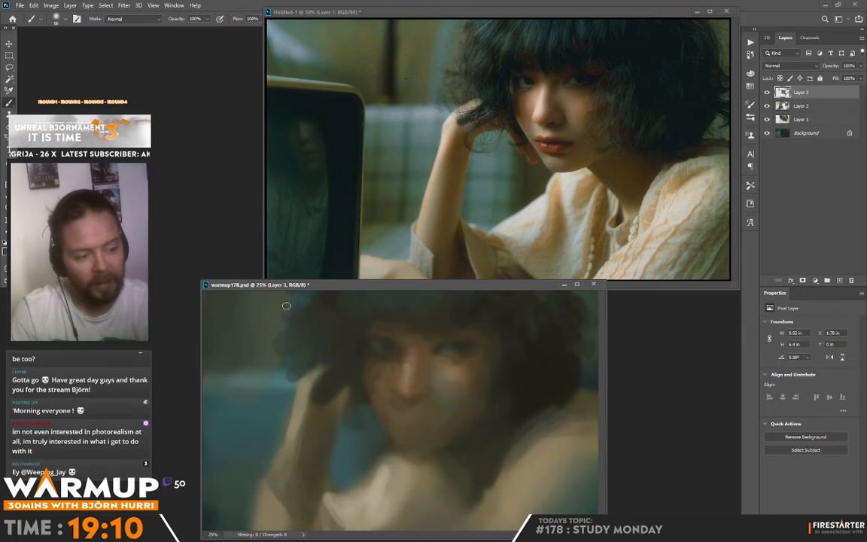
Paint sampled teal background below the loose hair and touch up the edge of the raised hand with light skin tone.
{"action": "left_click", "coordinate": [277, 383], "text": "alt"}
{"action": "mouse_move", "coordinate": [283, 364]}
{"action": "left_mouse_down"}
{"action": "mouse_move", "coordinate": [219, 368]}
{"action": "mouse_move", "coordinate": [264, 362]}
{"action": "mouse_move", "coordinate": [210, 367]}
{"action": "mouse_move", "coordinate": [268, 371]}
{"action": "mouse_move", "coordinate": [249, 373]}
{"action": "mouse_move", "coordinate": [293, 345]}
{"action": "mouse_move", "coordinate": [272, 399]}
{"action": "mouse_move", "coordinate": [261, 397]}
{"action": "mouse_move", "coordinate": [283, 386]}
{"action": "left_mouse_up"}
{"action": "left_click", "coordinate": [259, 399], "text": "alt"}
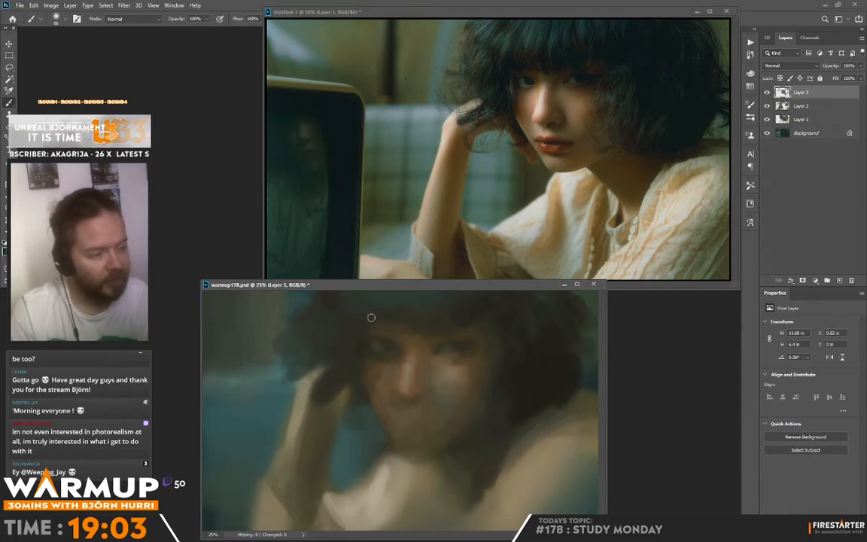
{"action": "left_click", "coordinate": [322, 402], "text": "alt"}
{"action": "left_click_drag", "start_coordinate": [317, 385], "coordinate": [306, 387]}
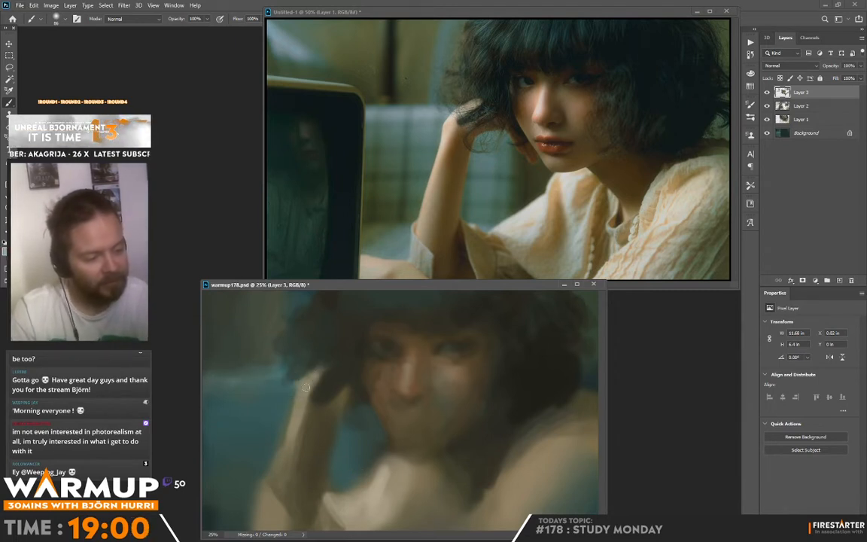
Set the foreground colour to warm orange-brown ae7553 and glaze it down the outer side of the raised forearm.
{"action": "left_click", "coordinate": [4, 251]}
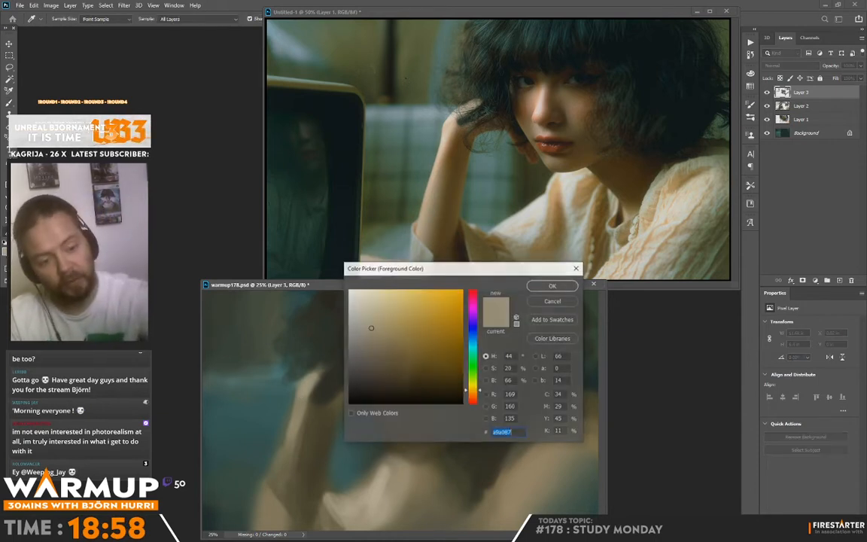
{"action": "left_click_drag", "start_coordinate": [475, 398], "coordinate": [475, 397]}
{"action": "left_click", "coordinate": [409, 325]}
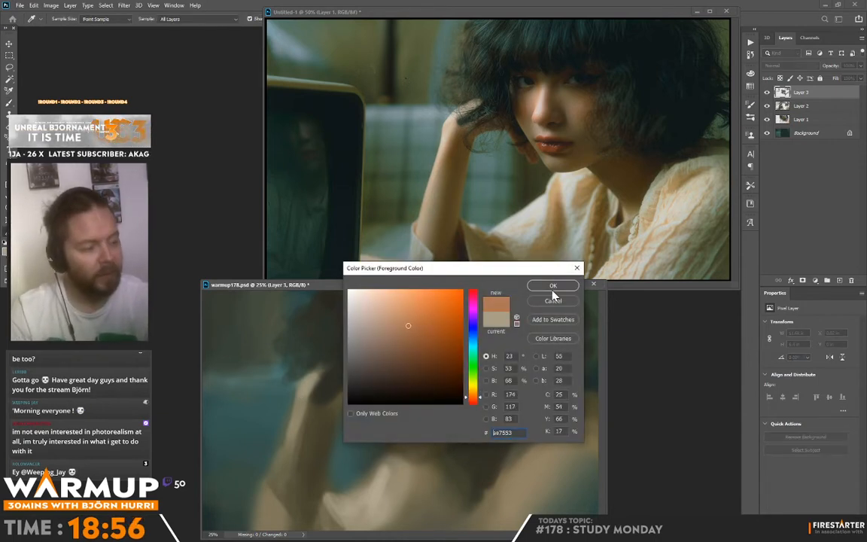
{"action": "left_click", "coordinate": [553, 289]}
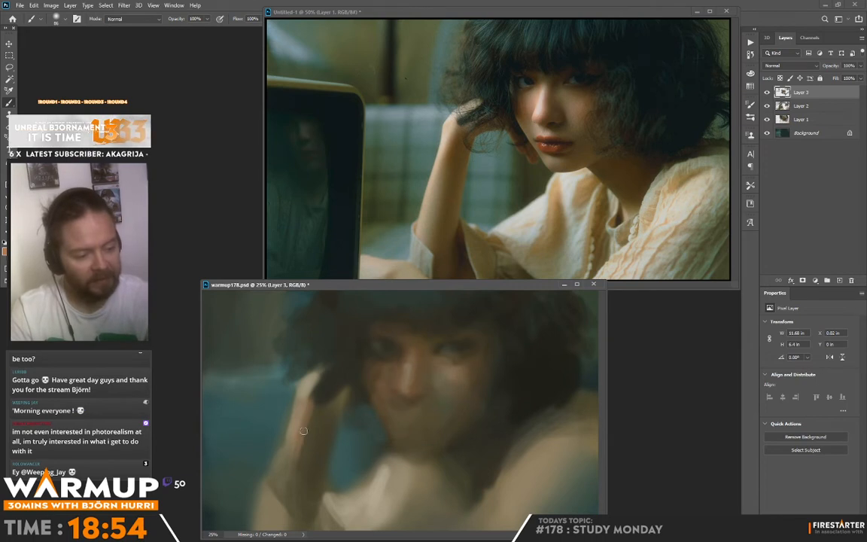
{"action": "mouse_move", "coordinate": [303, 431]}
{"action": "left_mouse_down"}
{"action": "mouse_move", "coordinate": [316, 422]}
{"action": "mouse_move", "coordinate": [285, 470]}
{"action": "left_mouse_up"}
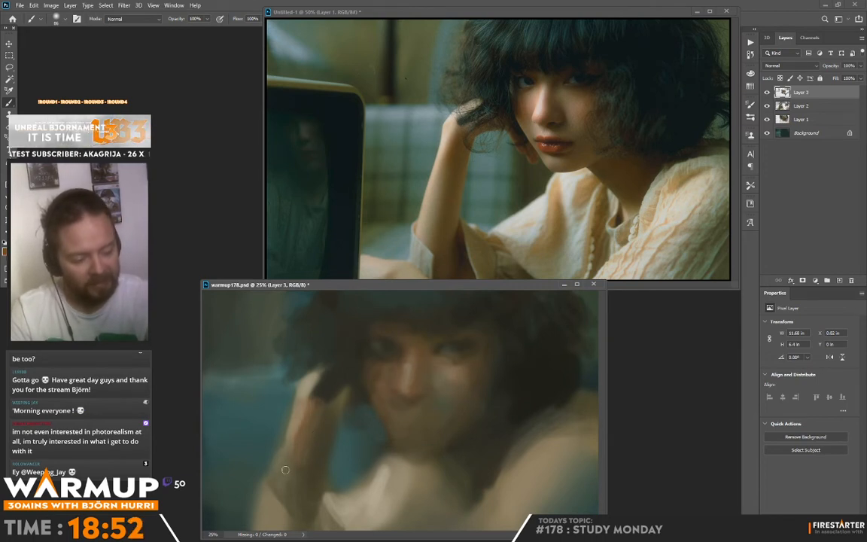
{"action": "left_click", "coordinate": [293, 446], "text": "alt"}
{"action": "mouse_move", "coordinate": [307, 408]}
{"action": "left_mouse_down"}
{"action": "mouse_move", "coordinate": [278, 483]}
{"action": "mouse_move", "coordinate": [293, 486]}
{"action": "mouse_move", "coordinate": [323, 431]}
{"action": "mouse_move", "coordinate": [305, 488]}
{"action": "left_mouse_up"}
Shade the inner side of the raised forearm with darker brown strokes from the wrist to the elbow.
{"action": "left_click", "coordinate": [316, 415], "text": "alt"}
{"action": "mouse_move", "coordinate": [316, 415]}
{"action": "left_mouse_down"}
{"action": "mouse_move", "coordinate": [331, 424]}
{"action": "mouse_move", "coordinate": [320, 478]}
{"action": "mouse_move", "coordinate": [328, 422]}
{"action": "mouse_move", "coordinate": [320, 461]}
{"action": "left_mouse_up"}
{"action": "left_click", "coordinate": [327, 410], "text": "alt"}
{"action": "left_click_drag", "start_coordinate": [326, 410], "coordinate": [317, 496]}
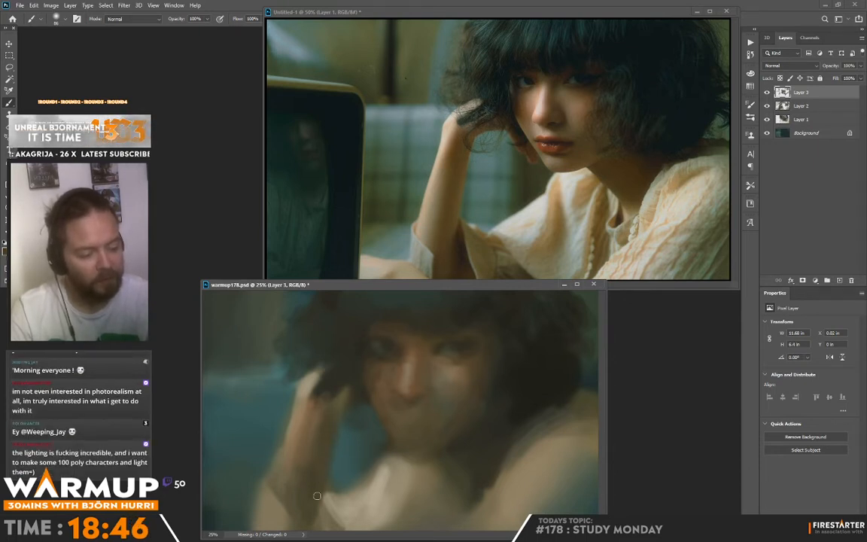
Sample the background teal and repaint the background around the loose hair and raised arm.
{"action": "left_click", "coordinate": [276, 374], "text": "alt"}
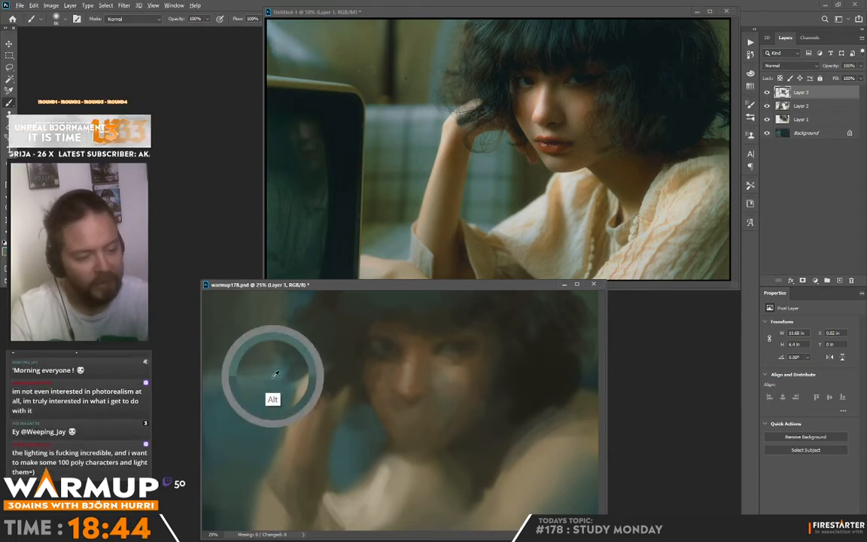
{"action": "left_click_drag", "start_coordinate": [315, 363], "coordinate": [337, 397]}
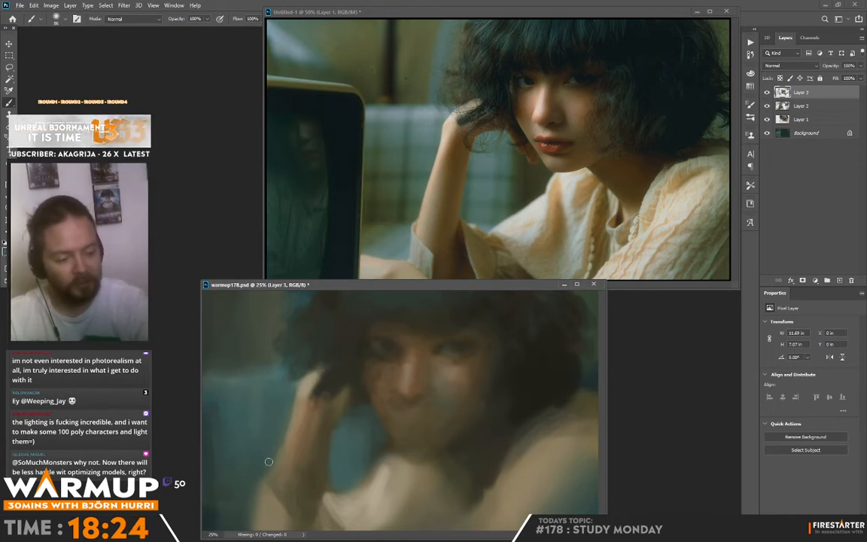
{"action": "left_click", "coordinate": [345, 425], "text": "alt"}
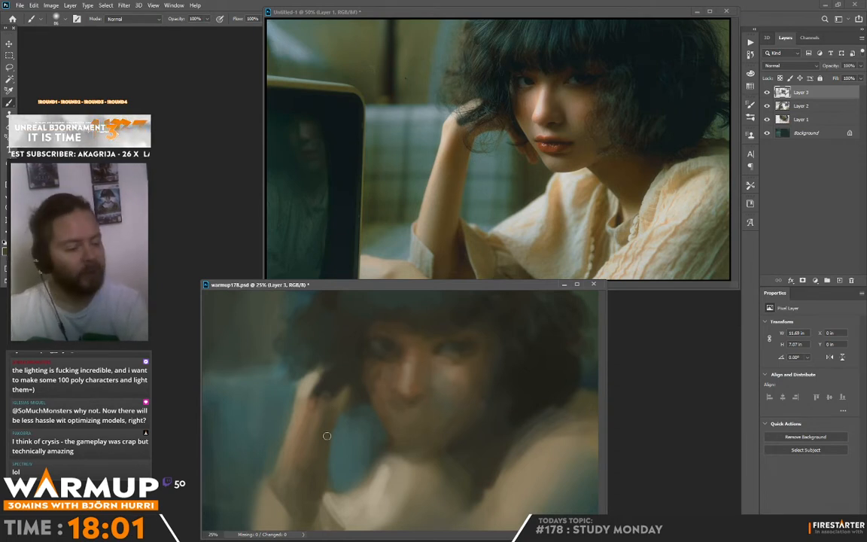
Sample the dark hair colour and paint hair strands over the fingers of the raised hand.
{"action": "key", "text": "alt"}
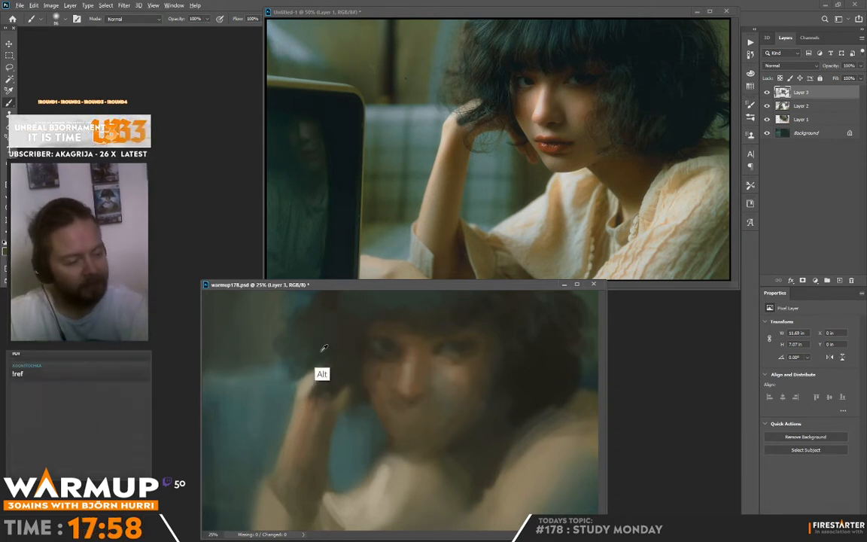
{"action": "left_click", "coordinate": [322, 352], "text": "alt"}
{"action": "left_click_drag", "start_coordinate": [320, 371], "coordinate": [332, 389]}
{"action": "left_click", "coordinate": [340, 385], "text": "alt"}
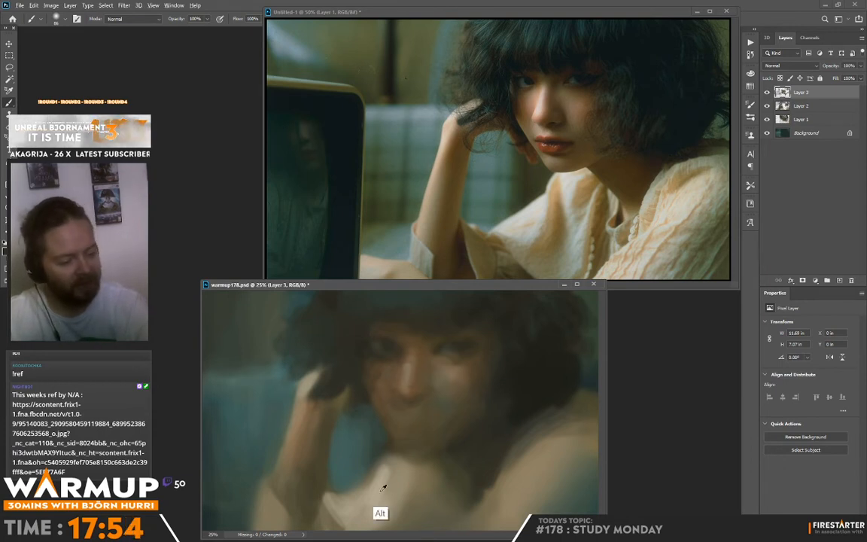
Choose a lighter, less saturated beige and paint the sleeve cuff around the elbow of the raised arm.
{"action": "left_click", "coordinate": [247, 487], "text": "alt"}
{"action": "key", "text": "n"}
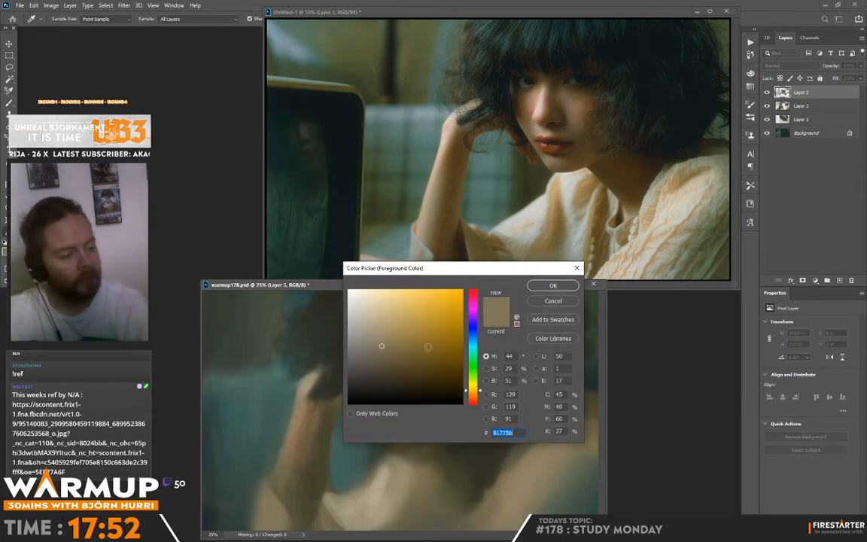
{"action": "left_click", "coordinate": [361, 337]}
{"action": "left_click", "coordinate": [553, 292]}
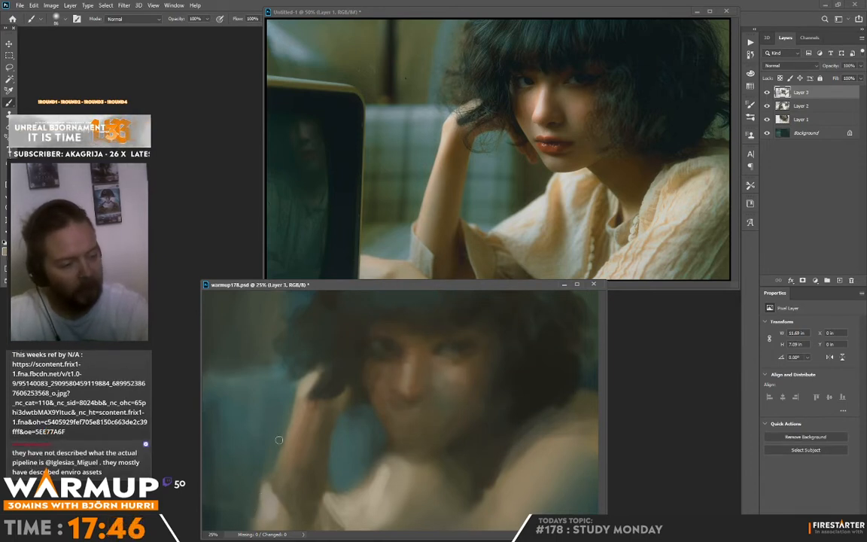
{"action": "left_click", "coordinate": [278, 519], "text": "alt"}
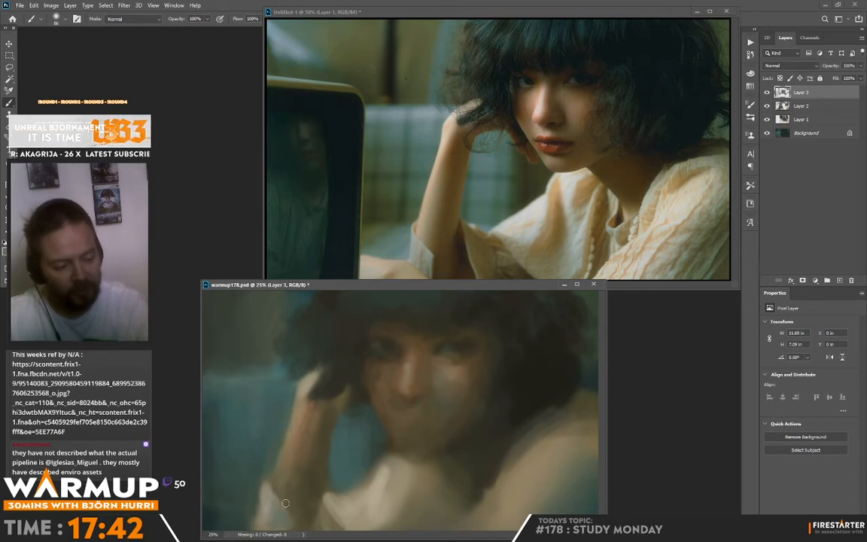
Refine the lower forearm with sampled skin tones and paint the far side of the cuff where it meets the arm.
{"action": "left_click", "coordinate": [300, 453], "text": "alt"}
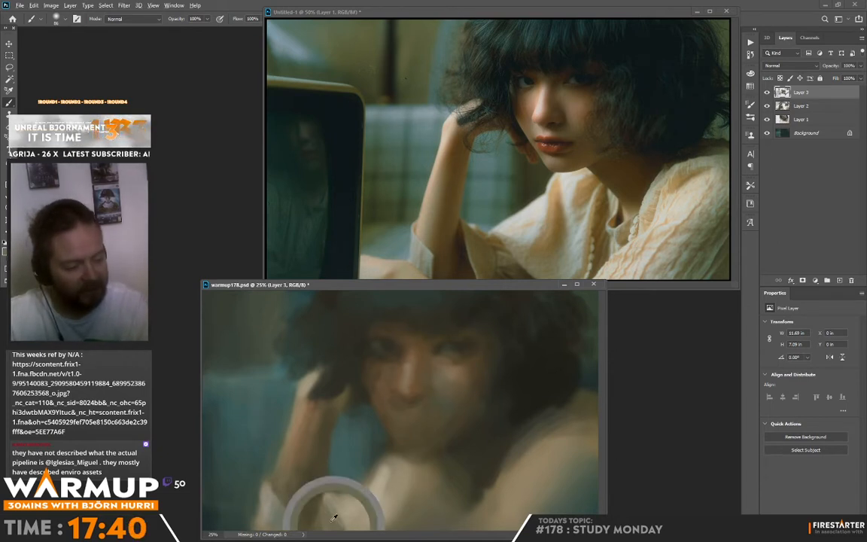
{"action": "left_click_drag", "start_coordinate": [299, 448], "coordinate": [313, 472]}
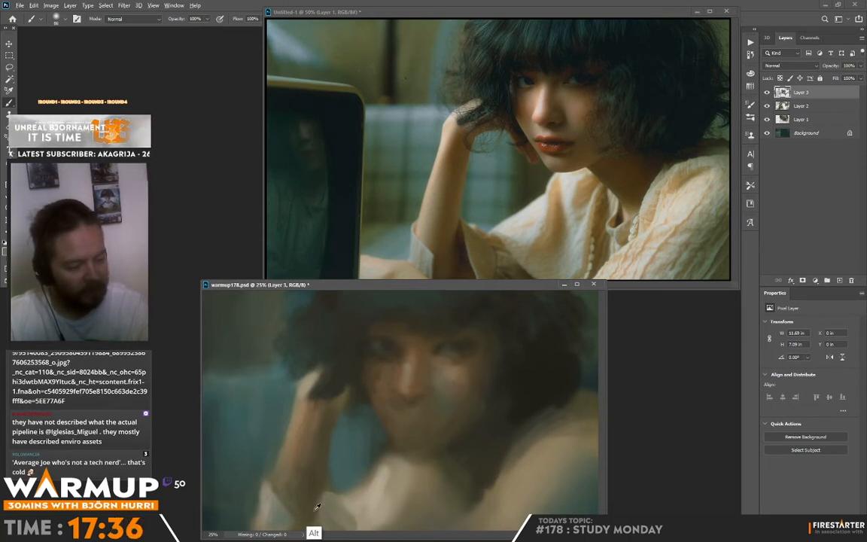
{"action": "left_click", "coordinate": [437, 385], "text": "alt"}
{"action": "mouse_move", "coordinate": [317, 525]}
{"action": "left_mouse_down"}
{"action": "mouse_move", "coordinate": [319, 517]}
{"action": "mouse_move", "coordinate": [304, 528]}
{"action": "mouse_move", "coordinate": [315, 505]}
{"action": "left_mouse_up"}
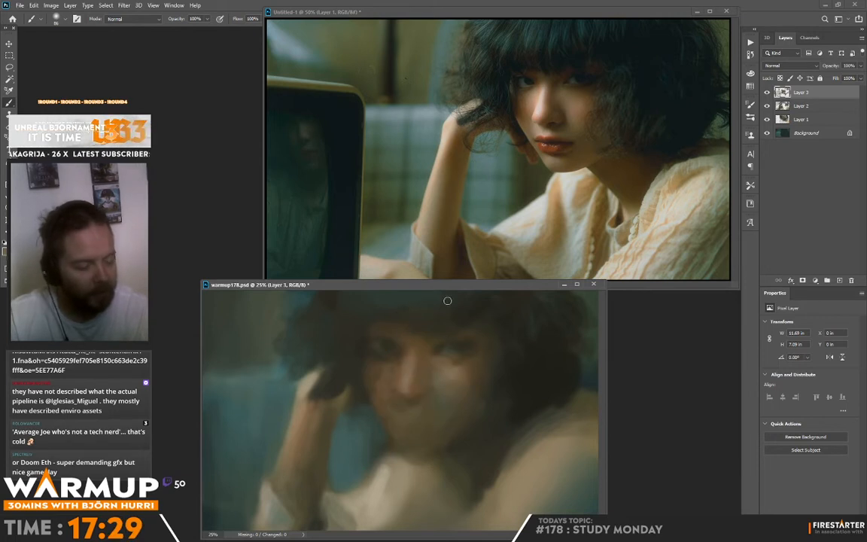
Reduce the brush size and sharpen the dark tones around the eyes.
{"action": "right_click", "coordinate": [446, 335]}
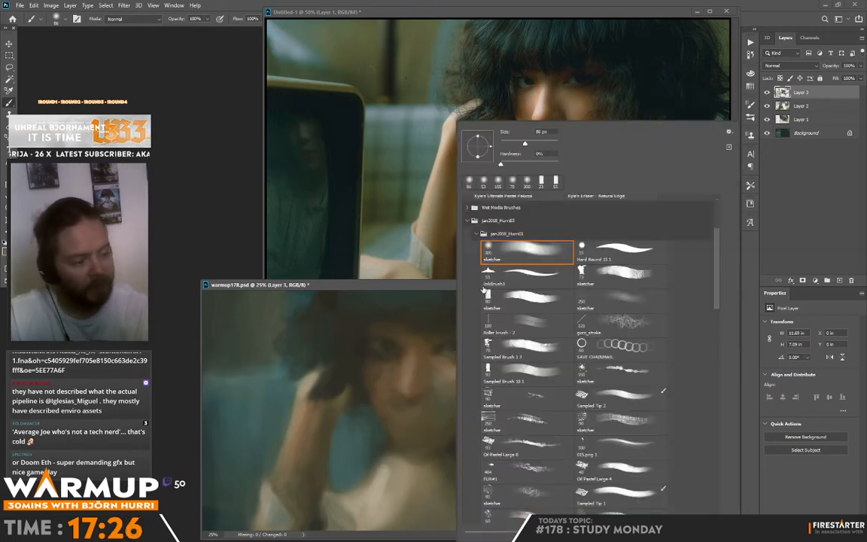
{"action": "left_click", "coordinate": [516, 143]}
{"action": "left_click", "coordinate": [397, 372], "text": "alt"}
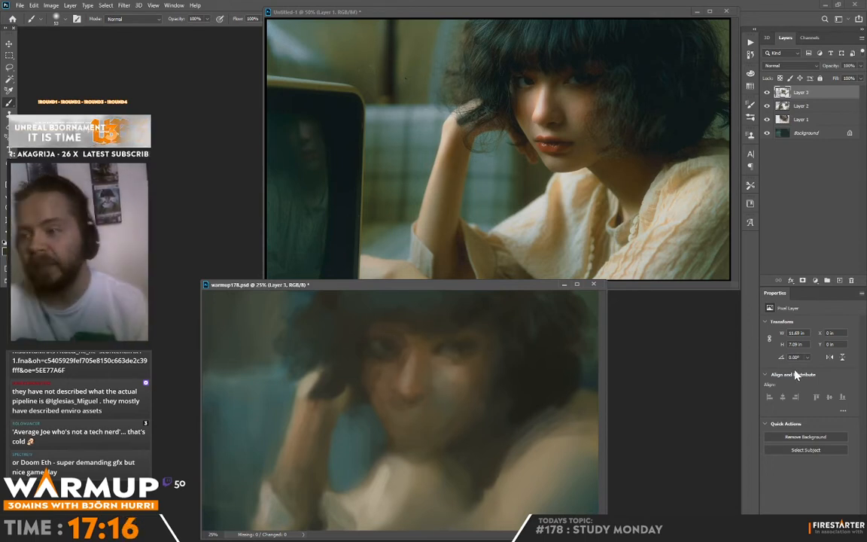
{"action": "left_click", "coordinate": [383, 359], "text": "alt"}
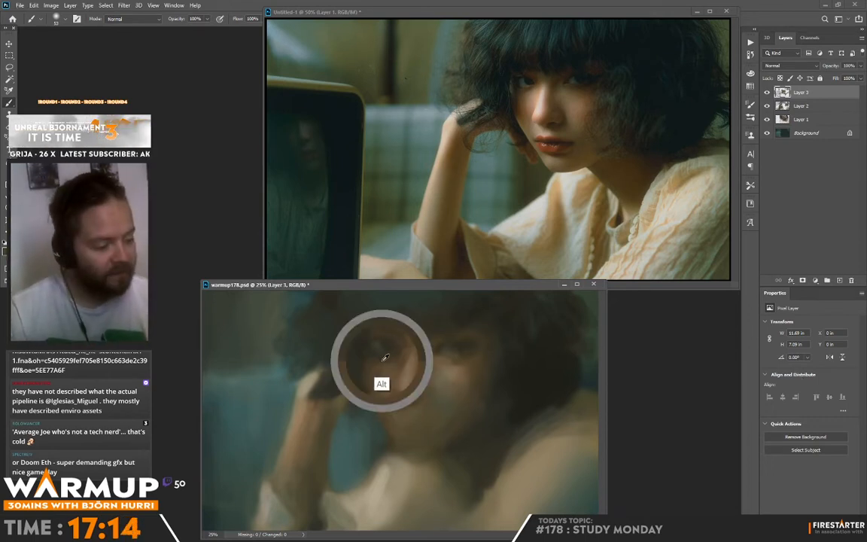
Lasso the eye nearer the hand, copy it to a new layer and scale it down to about 87%.
{"action": "key", "text": "l"}
{"action": "left_click_drag", "start_coordinate": [403, 369], "coordinate": [399, 366]}
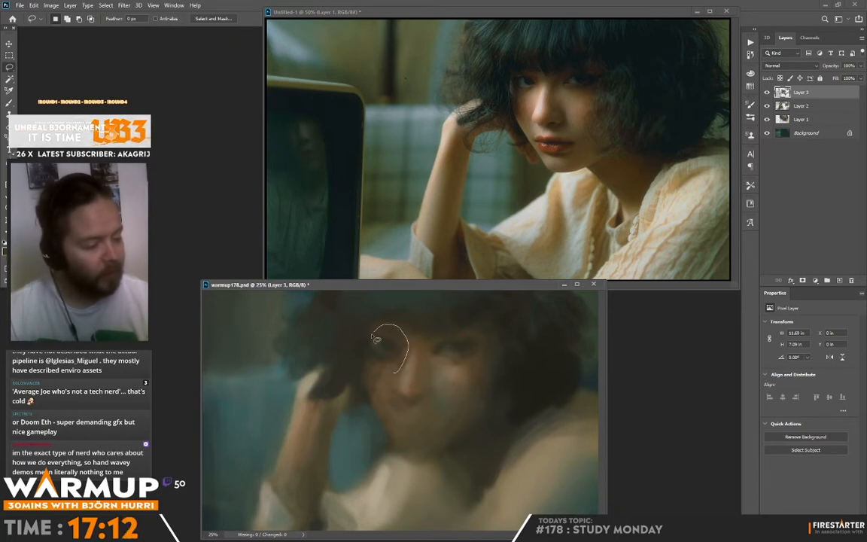
{"action": "key", "text": "ctrl+j"}
{"action": "key", "text": "ctrl+t"}
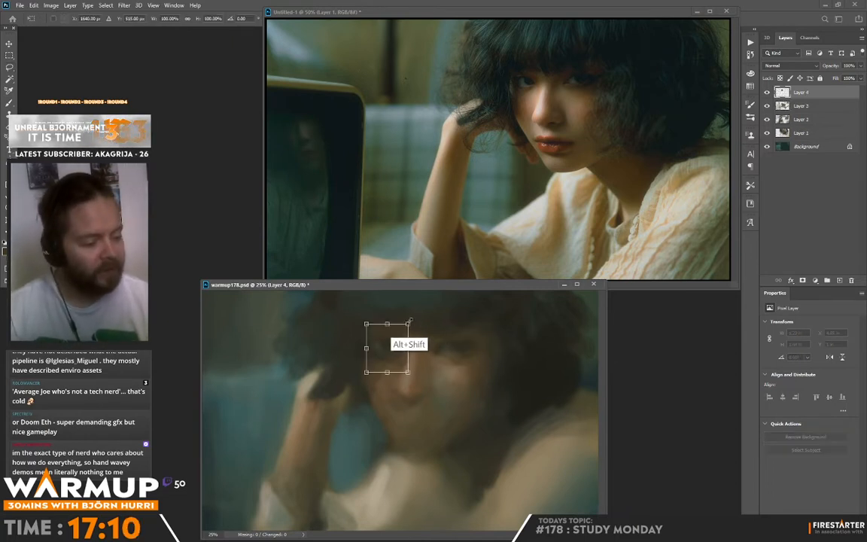
{"action": "left_click_drag", "start_coordinate": [408, 323], "coordinate": [406, 327]}
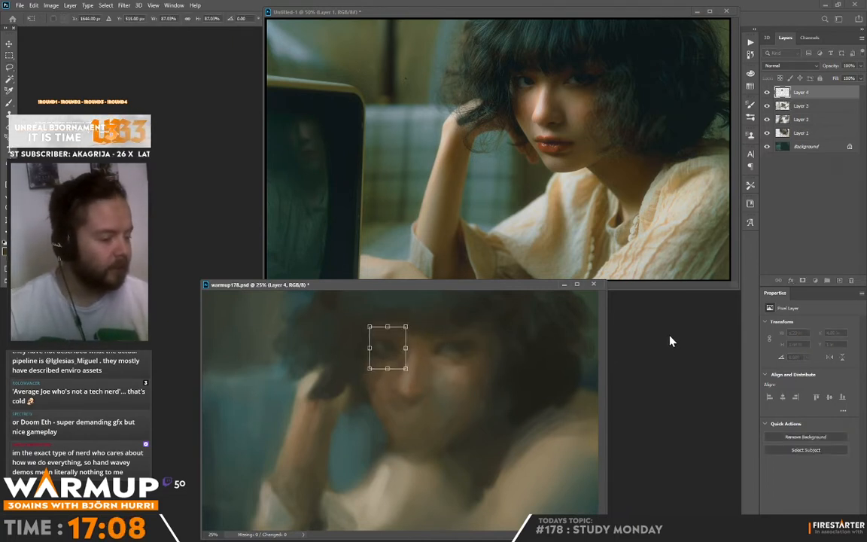
{"action": "key", "text": "Return"}
Blend the outer side of the reduced eye into the hair with dark tones and refine the far eye's lids.
{"action": "key", "text": "b"}
{"action": "key", "text": "alt"}
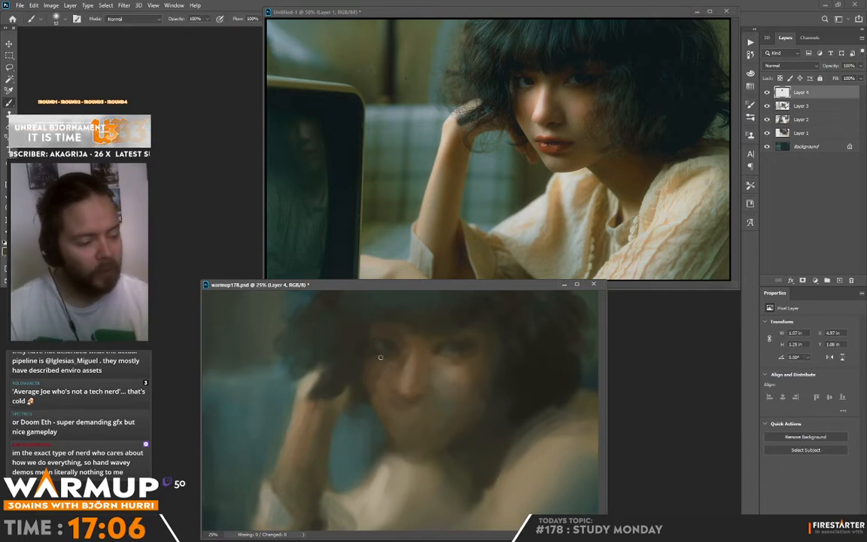
{"action": "left_click_drag", "start_coordinate": [362, 355], "coordinate": [364, 346]}
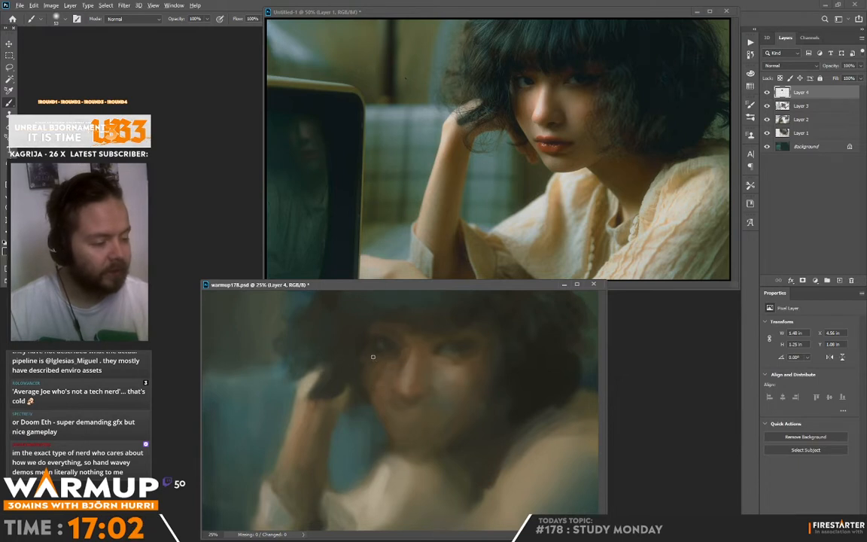
{"action": "left_click", "coordinate": [459, 348], "text": "alt"}
{"action": "left_click_drag", "start_coordinate": [459, 349], "coordinate": [456, 353]}
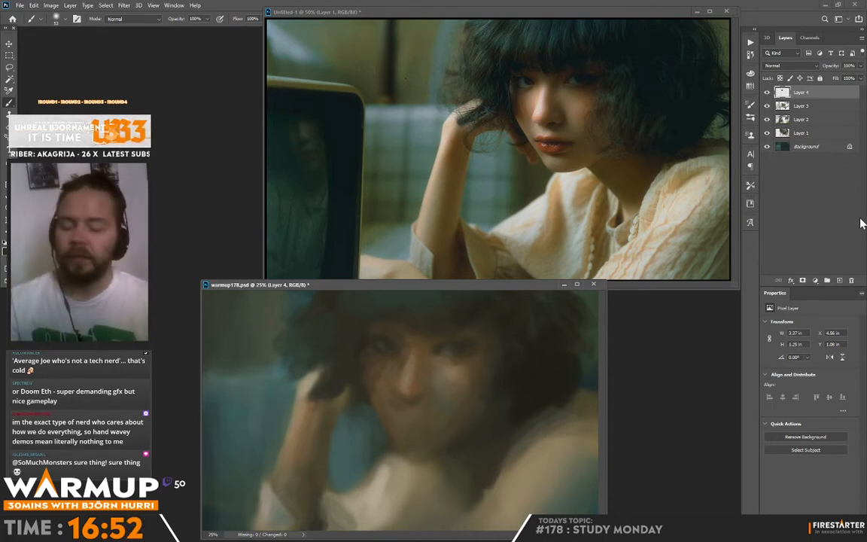
Sample nearby skin tones and refine the brow, nose side and lower lid around the eye nearer the hand.
{"action": "left_click", "coordinate": [391, 333], "text": "alt"}
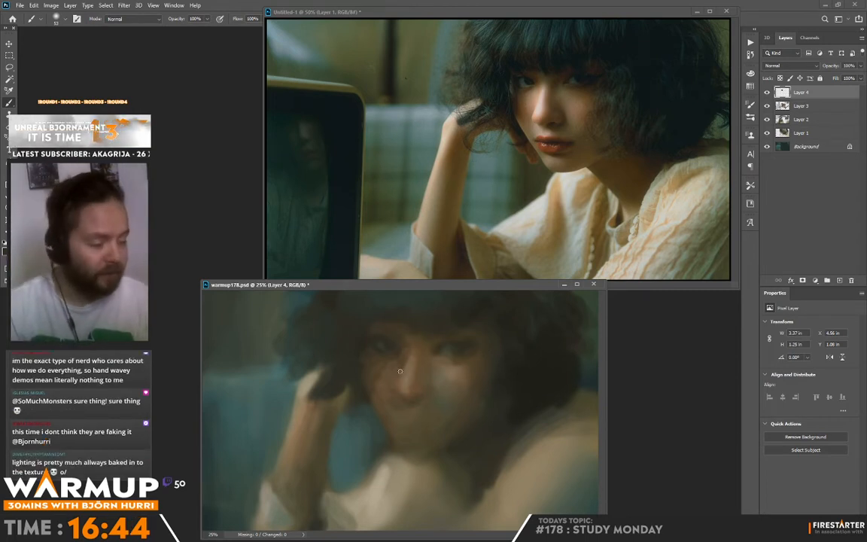
{"action": "key", "text": "alt"}
{"action": "left_click", "coordinate": [377, 361], "text": "alt"}
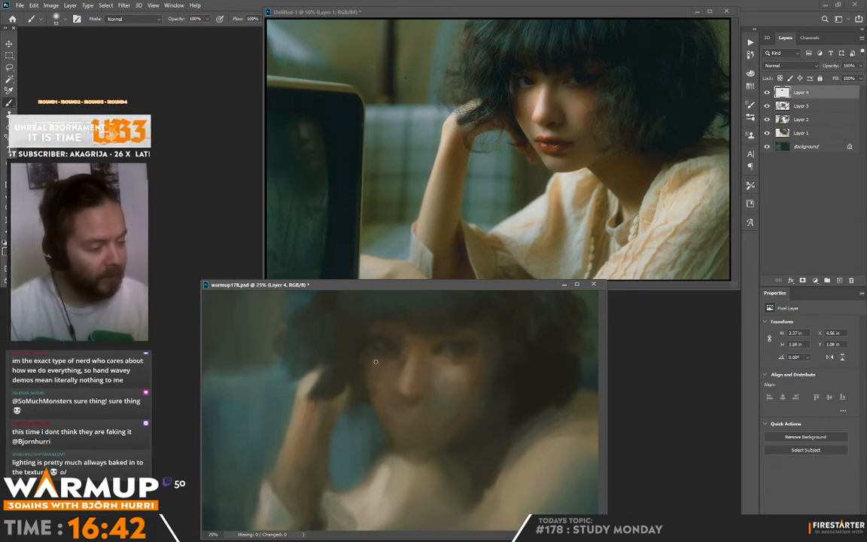
Refine the shadow, lower lid and outer corner of the eye nearer the hand with sampled dark and skin tones.
{"action": "mouse_move", "coordinate": [376, 355]}
{"action": "left_mouse_down"}
{"action": "mouse_move", "coordinate": [370, 383]}
{"action": "mouse_move", "coordinate": [364, 367]}
{"action": "left_mouse_up"}
{"action": "left_click", "coordinate": [386, 357], "text": "alt"}
{"action": "left_click", "coordinate": [366, 361], "text": "alt"}
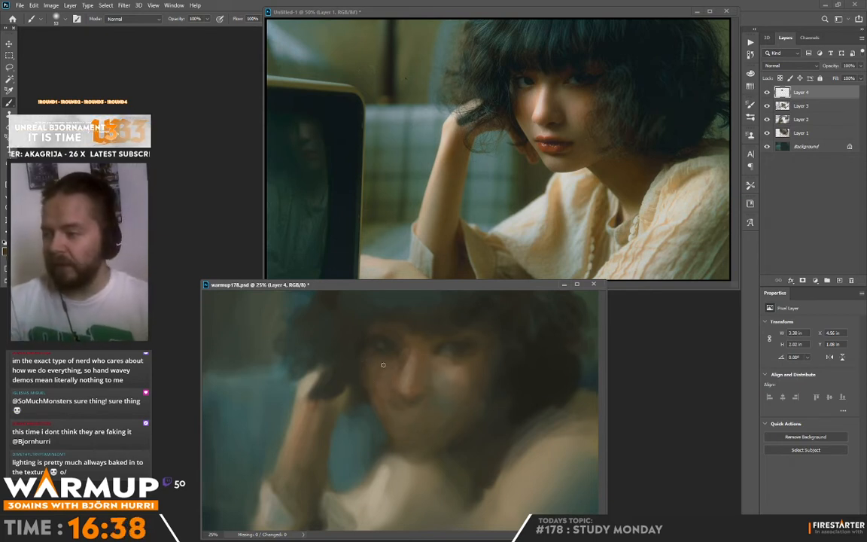
{"action": "left_click", "coordinate": [362, 360], "text": "alt"}
{"action": "left_click_drag", "start_coordinate": [362, 346], "coordinate": [358, 366]}
{"action": "left_click", "coordinate": [368, 353], "text": "alt"}
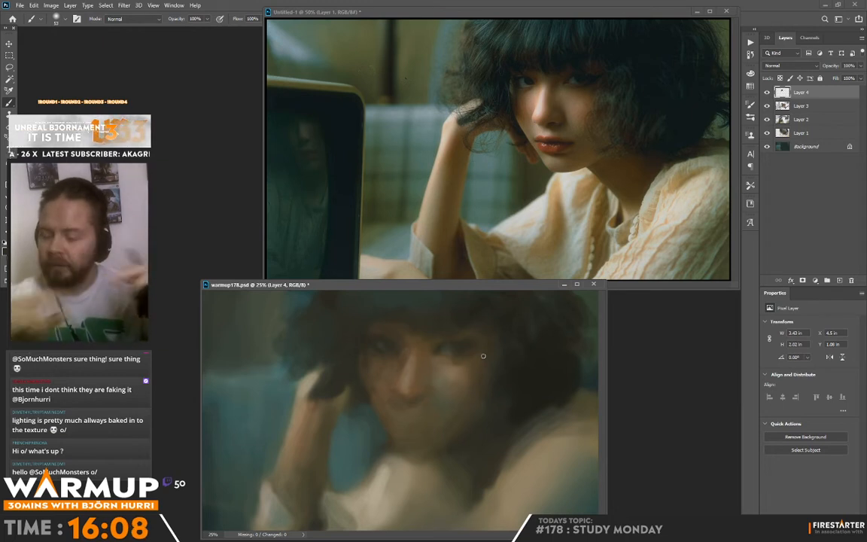
Sample skin and hair tones and rework the cheek and temple edge where the face meets the hair beside the hand.
{"action": "left_click", "coordinate": [372, 372], "text": "alt"}
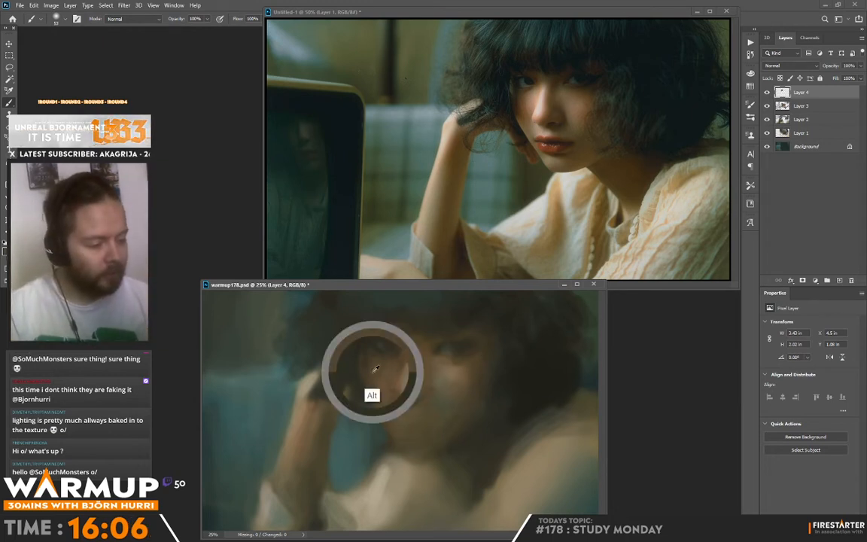
{"action": "left_click_drag", "start_coordinate": [369, 367], "coordinate": [354, 356]}
{"action": "left_click", "coordinate": [353, 356], "text": "alt"}
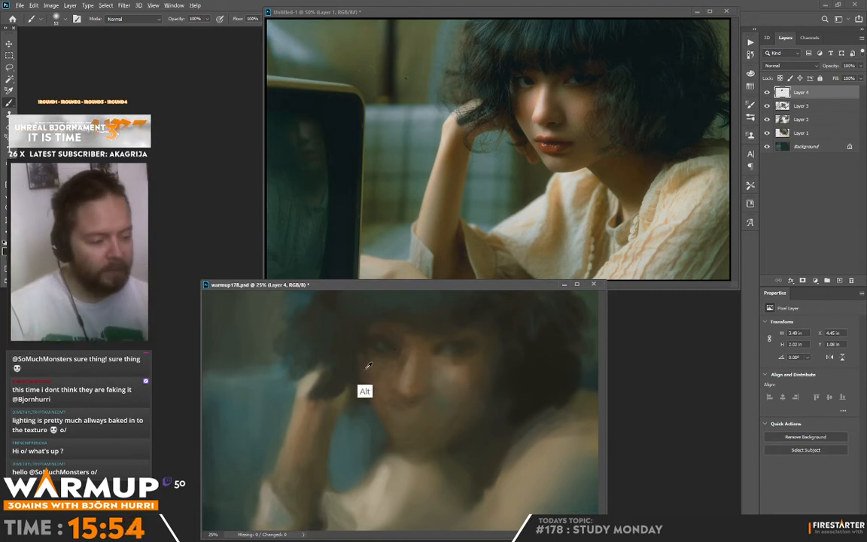
{"action": "left_click", "coordinate": [356, 348], "text": "alt"}
{"action": "mouse_move", "coordinate": [357, 375]}
{"action": "left_mouse_down"}
{"action": "mouse_move", "coordinate": [363, 346]}
{"action": "mouse_move", "coordinate": [362, 363]}
{"action": "left_mouse_up"}
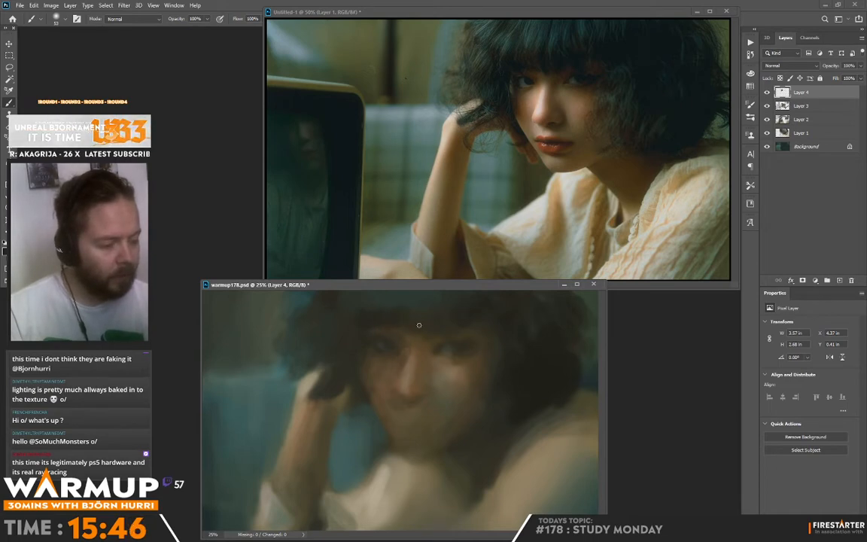
Paint dark strands into the hair above the raised hand and break up its outer silhouette against the background.
{"action": "left_click_drag", "start_coordinate": [350, 302], "coordinate": [373, 304]}
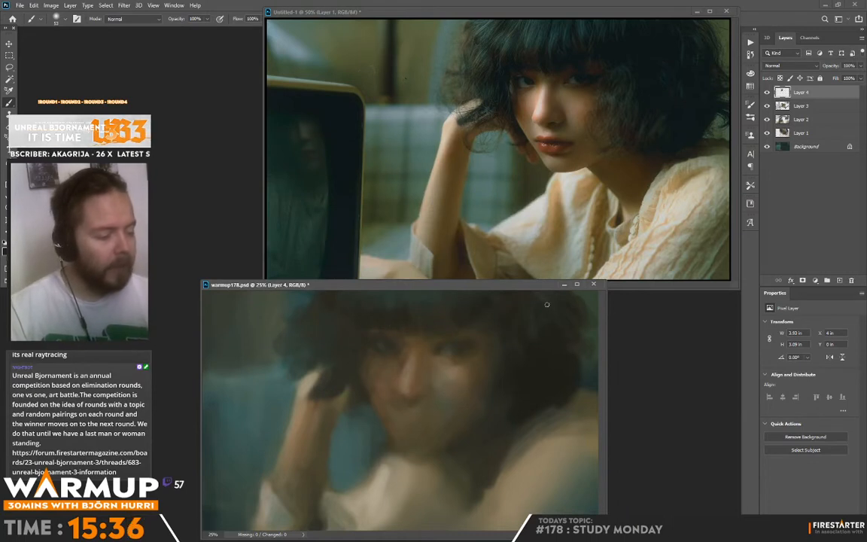
{"action": "left_click_drag", "start_coordinate": [344, 324], "coordinate": [311, 360]}
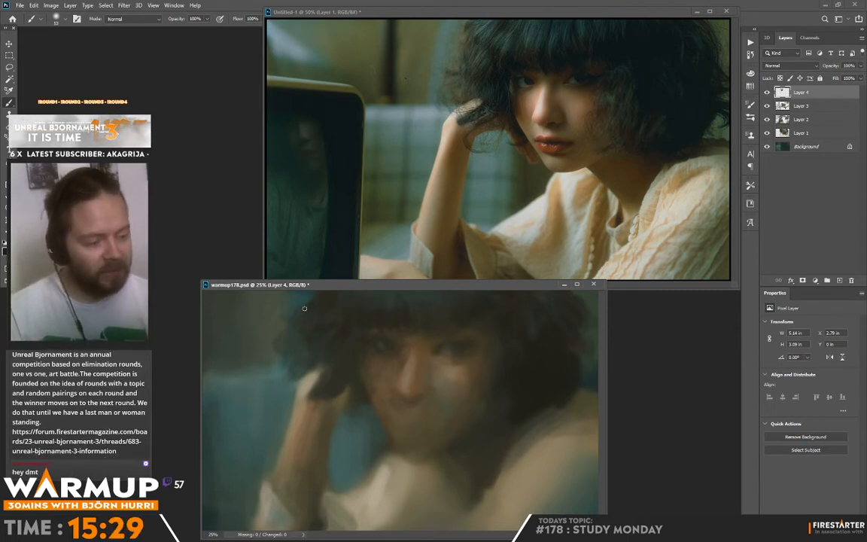
{"action": "left_click_drag", "start_coordinate": [345, 410], "coordinate": [379, 358], "text": "alt"}
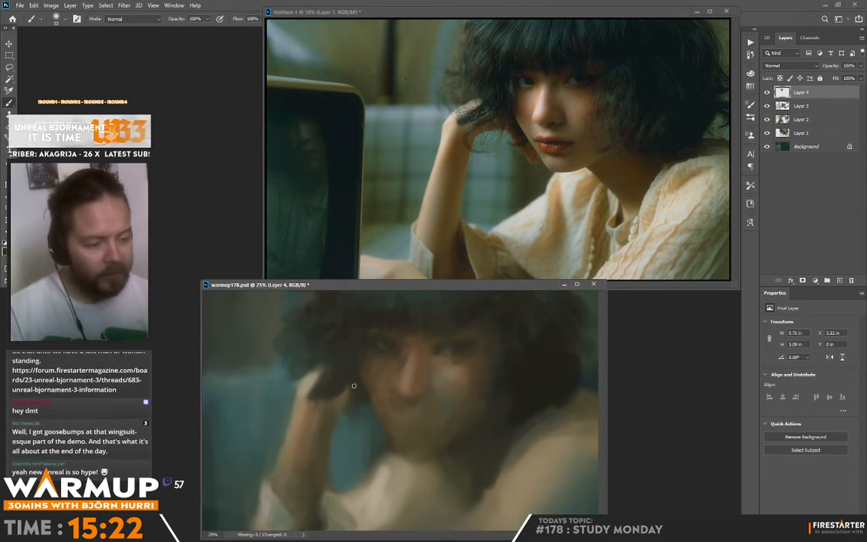
{"action": "left_click", "coordinate": [280, 331], "text": "alt"}
{"action": "left_click_drag", "start_coordinate": [279, 343], "coordinate": [285, 328]}
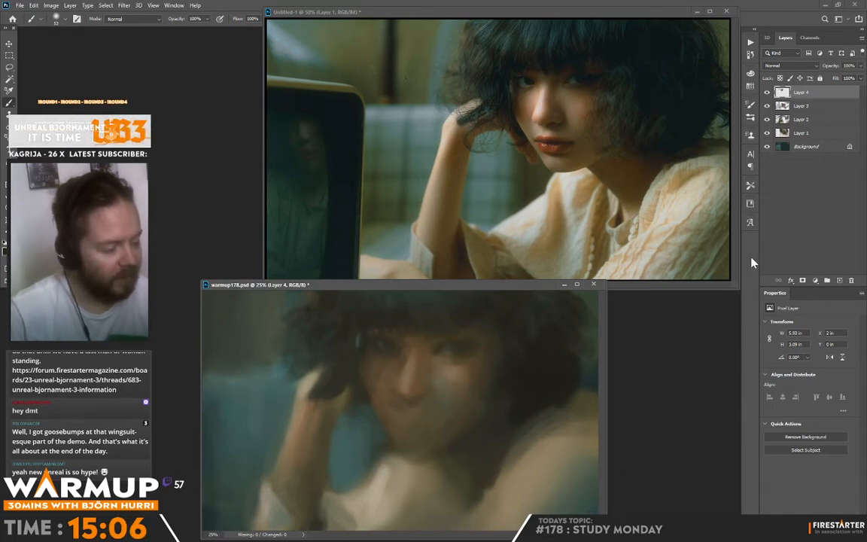
Touch up the strands beside the temple and add cool and dark strokes through the crown and fringe.
{"action": "left_click", "coordinate": [360, 347], "text": "alt"}
{"action": "left_click", "coordinate": [354, 335], "text": "alt"}
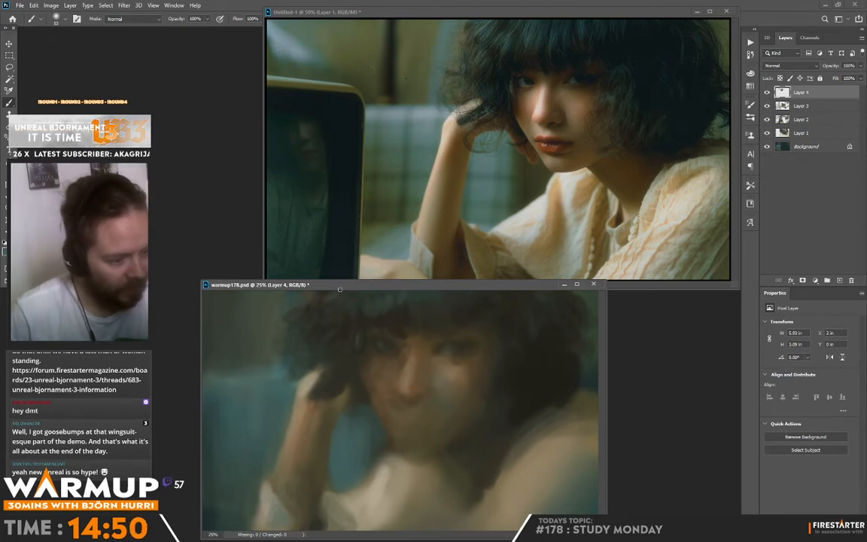
{"action": "key", "text": "alt"}
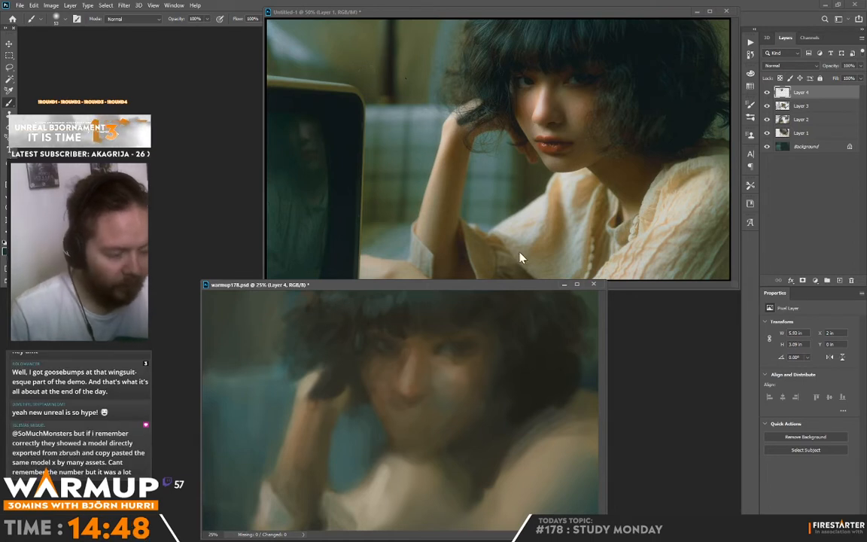
{"action": "left_click", "coordinate": [401, 298], "text": "alt"}
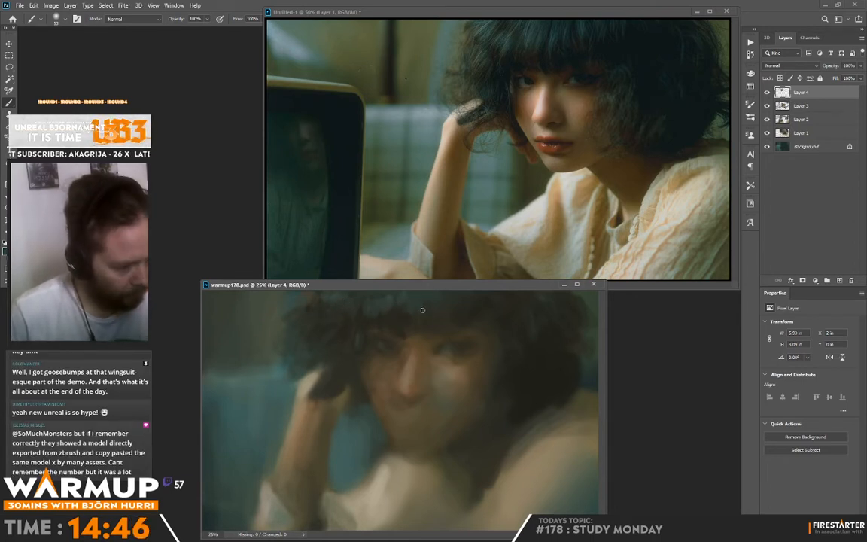
{"action": "left_click", "coordinate": [448, 299], "text": "alt"}
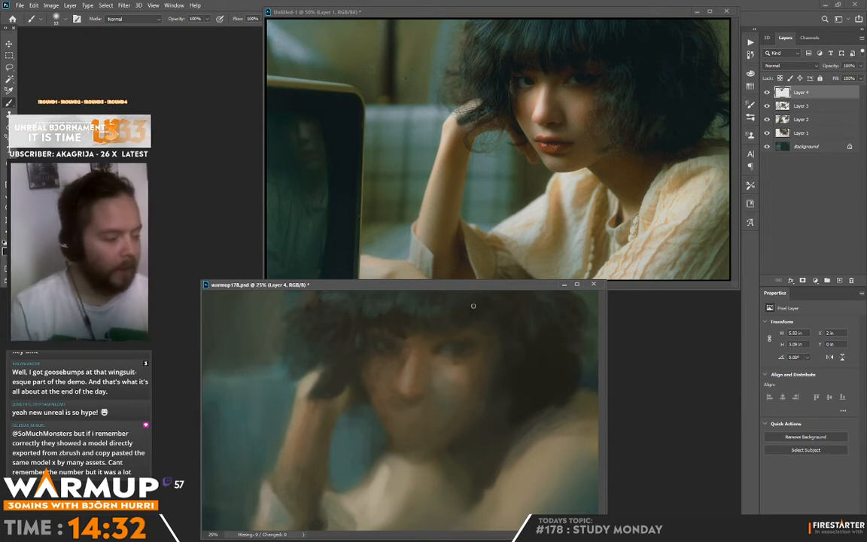
{"action": "key", "text": "alt"}
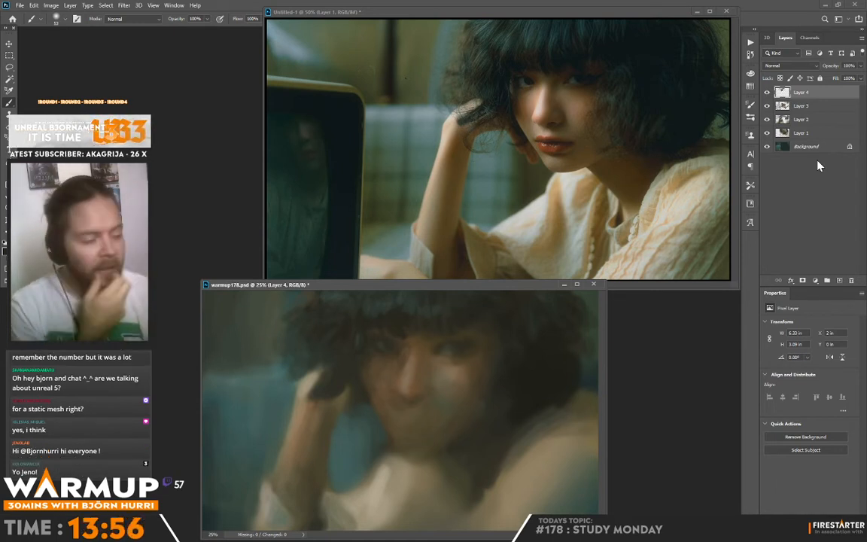
Sample skin tones from the nose and even out its bridge, side and tip.
{"action": "left_click", "coordinate": [409, 380], "text": "alt"}
{"action": "left_click", "coordinate": [403, 365], "text": "alt"}
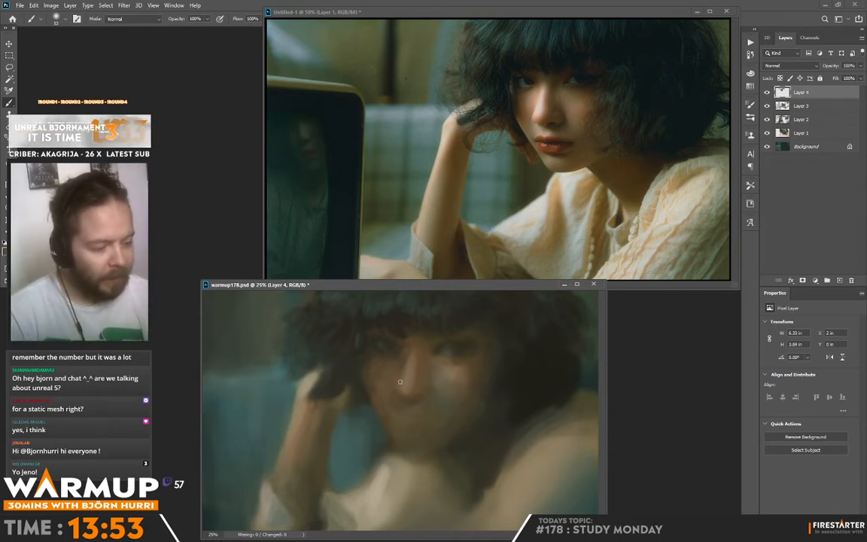
{"action": "left_click", "coordinate": [418, 388], "text": "alt"}
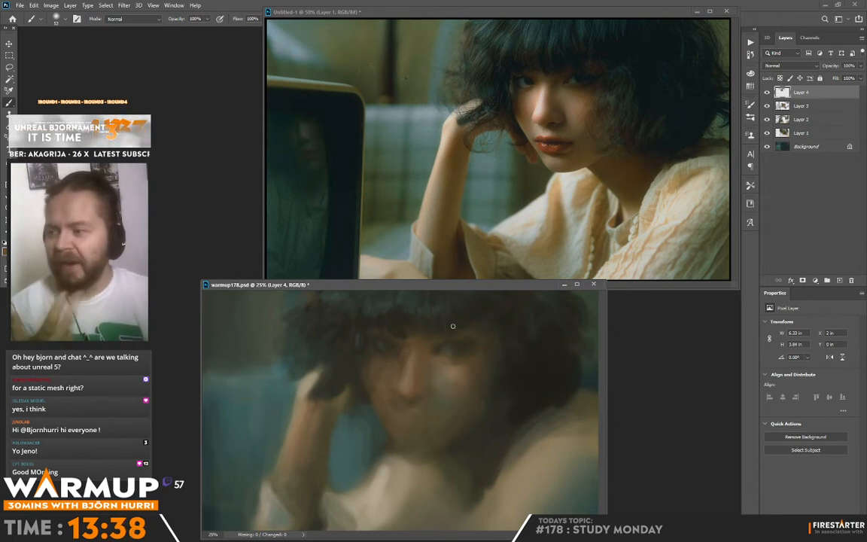
{"action": "left_click", "coordinate": [407, 352], "text": "alt"}
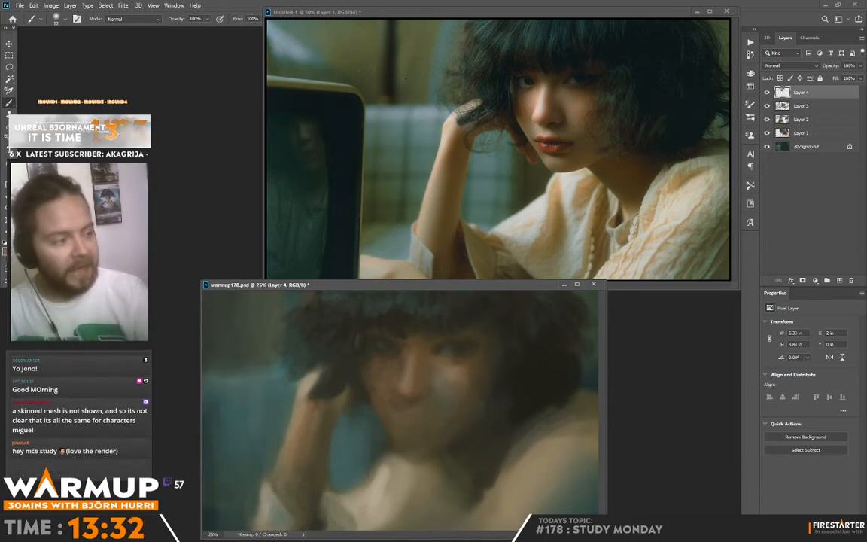
Set the foreground colour to pale beige bcb1a2 and paint a highlight down the nose bridge, softening its edges.
{"action": "left_click", "coordinate": [5, 251]}
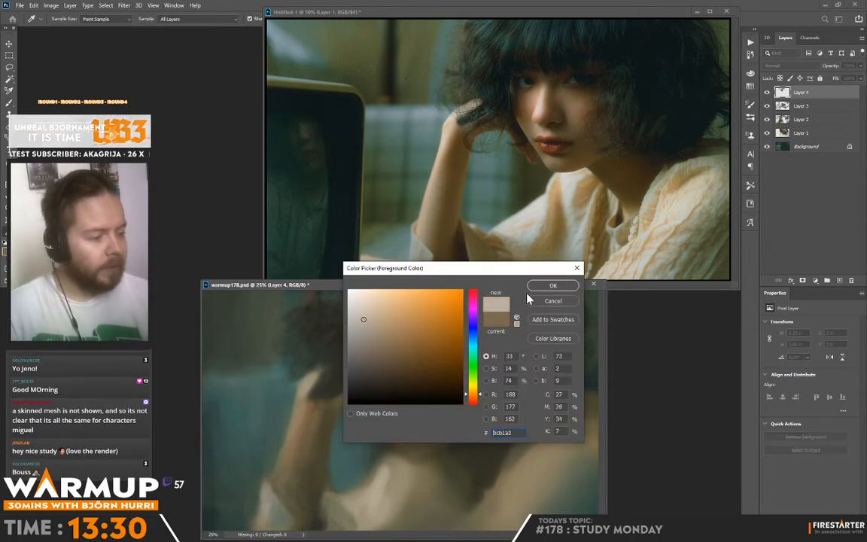
{"action": "key", "text": "Return"}
{"action": "left_click_drag", "start_coordinate": [410, 360], "coordinate": [408, 378]}
{"action": "left_click", "coordinate": [408, 373], "text": "alt"}
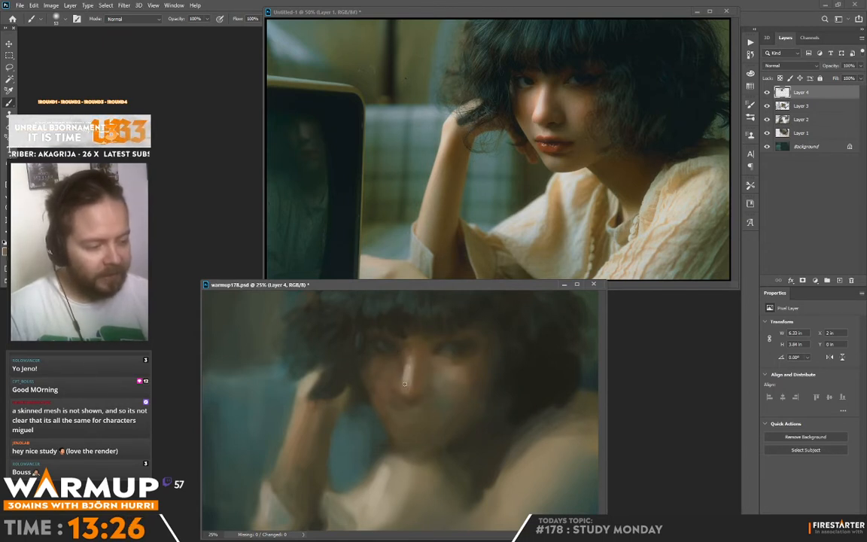
{"action": "left_click", "coordinate": [404, 378], "text": "alt"}
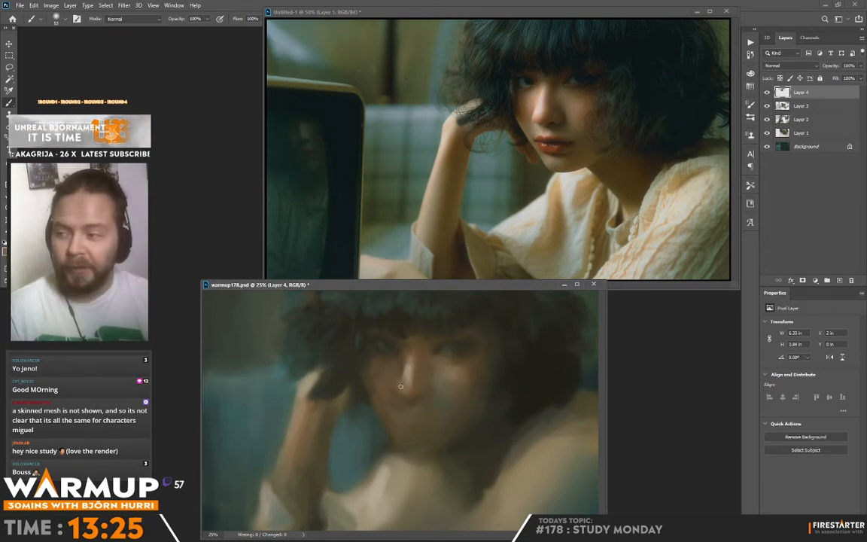
{"action": "left_click", "coordinate": [414, 373], "text": "alt"}
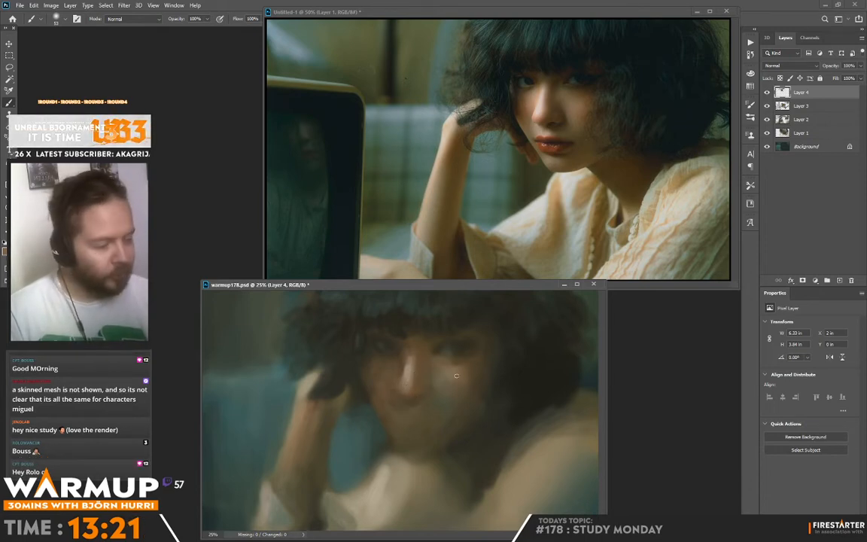
Set the foreground colour to warm orange db865d, warm up the nose tip and blend it into the bridge highlight.
{"action": "key", "text": "n"}
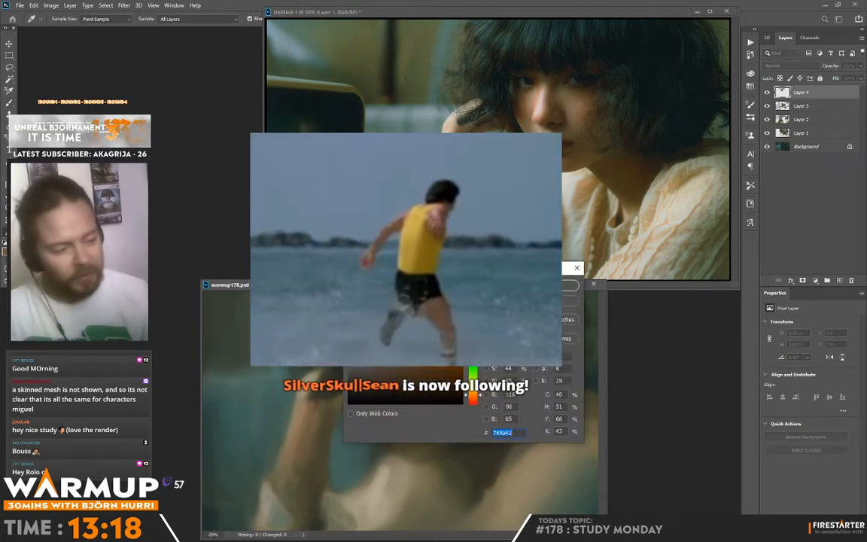
{"action": "left_click", "coordinate": [475, 401]}
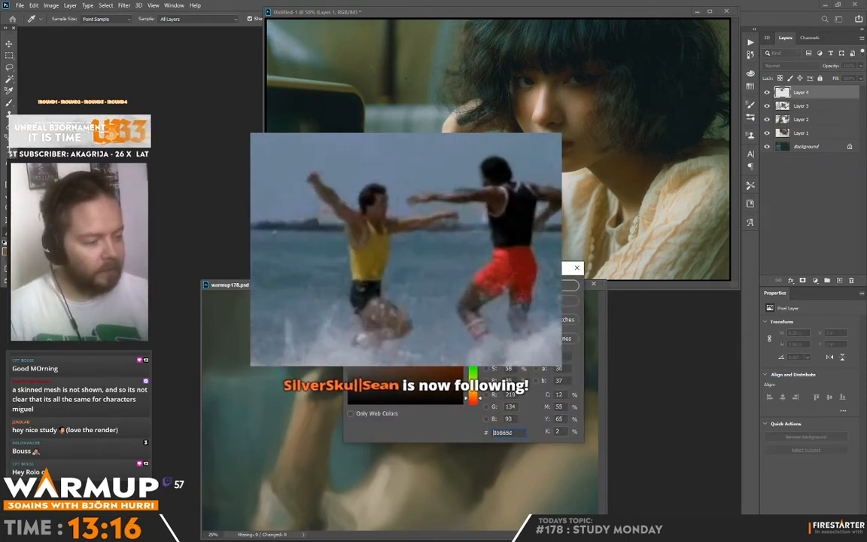
{"action": "key", "text": "Return"}
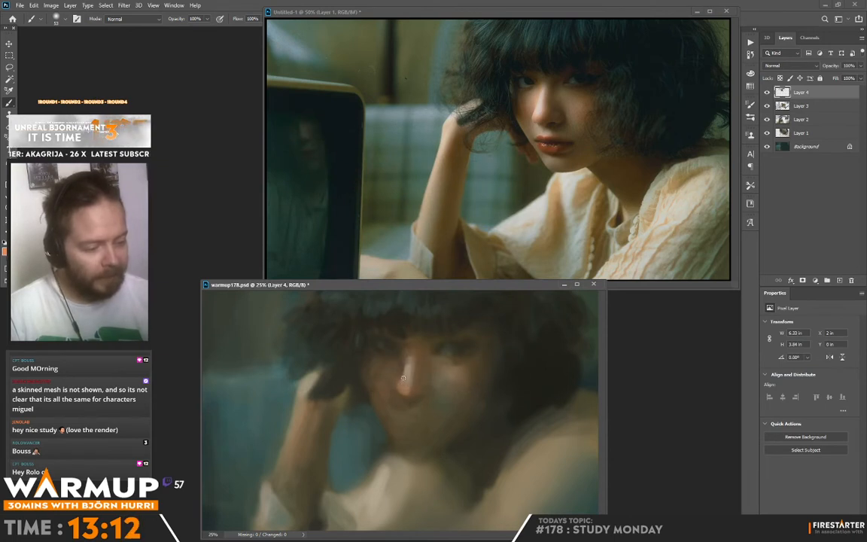
{"action": "key", "text": "alt"}
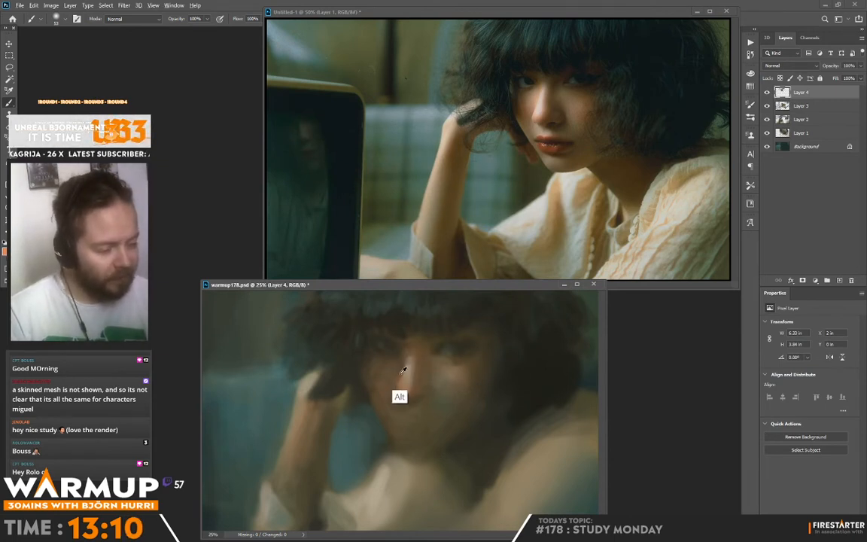
{"action": "left_click", "coordinate": [401, 373], "text": "alt"}
{"action": "left_click", "coordinate": [408, 391], "text": "alt"}
{"action": "left_click_drag", "start_coordinate": [408, 376], "coordinate": [406, 391]}
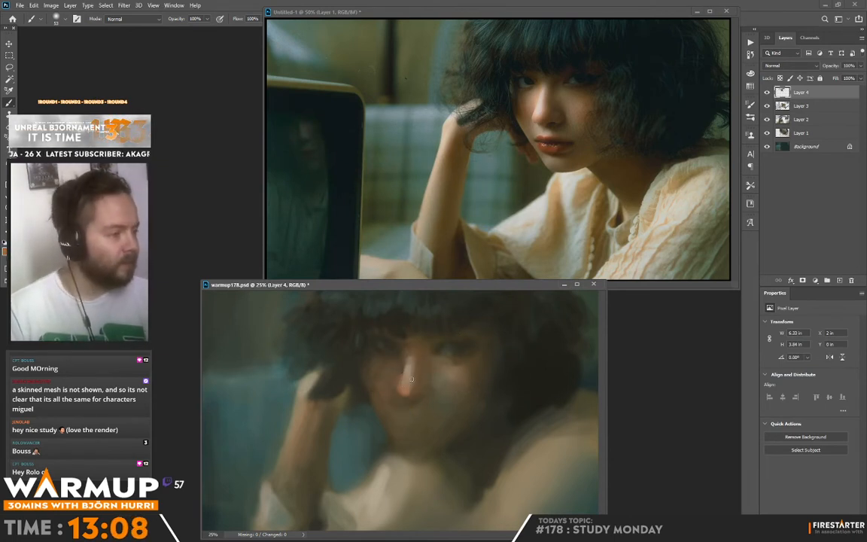
{"action": "left_click", "coordinate": [407, 383], "text": "alt"}
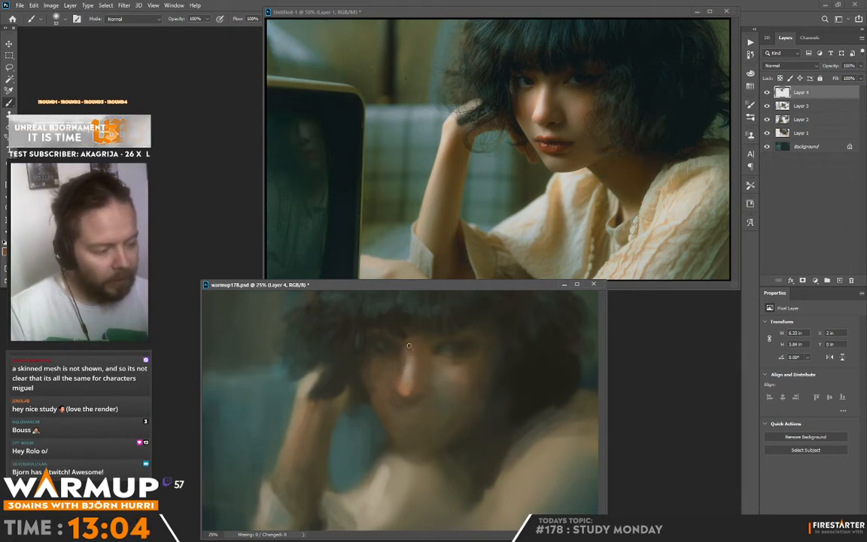
Blend the top of the nose bridge into the brow and refine the warm underside of the nose tip.
{"action": "left_click", "coordinate": [405, 343], "text": "alt"}
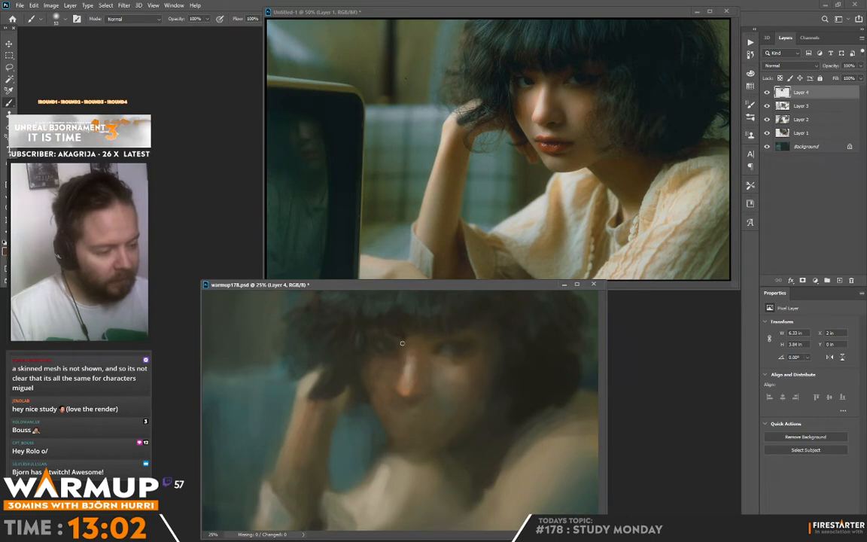
{"action": "left_click", "coordinate": [407, 393], "text": "alt"}
{"action": "left_click_drag", "start_coordinate": [406, 394], "coordinate": [414, 397]}
{"action": "left_click", "coordinate": [405, 390], "text": "alt"}
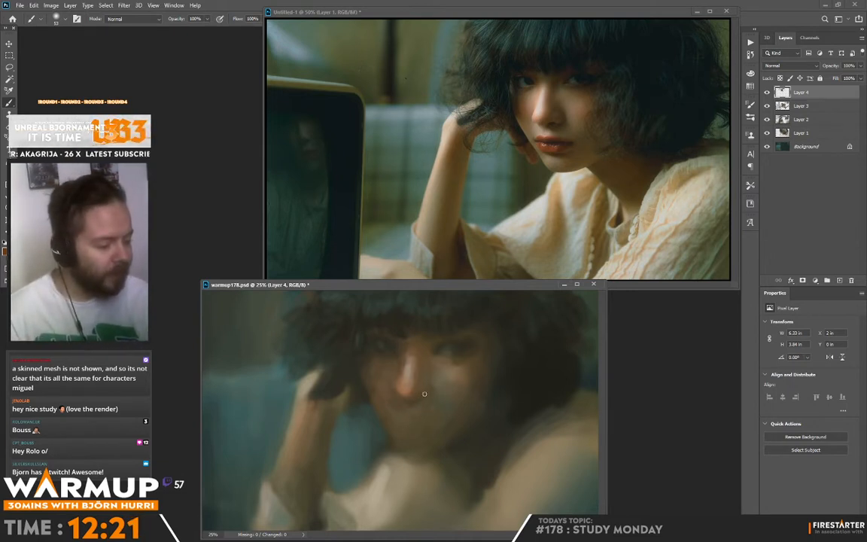
Sample dark tones from the hair and eye area and deepen the shadow under the nose and around the nostril.
{"action": "left_click", "coordinate": [512, 378], "text": "alt"}
{"action": "left_click", "coordinate": [451, 330], "text": "alt"}
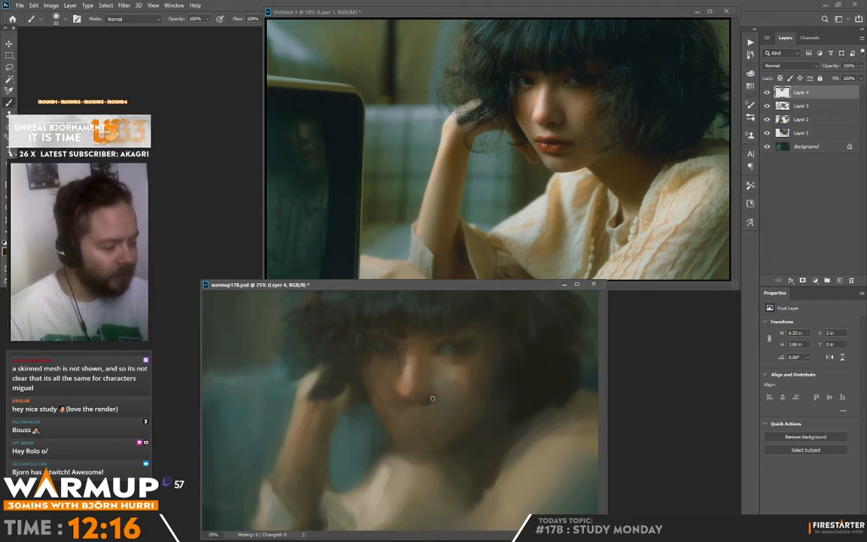
{"action": "left_click", "coordinate": [392, 353], "text": "alt"}
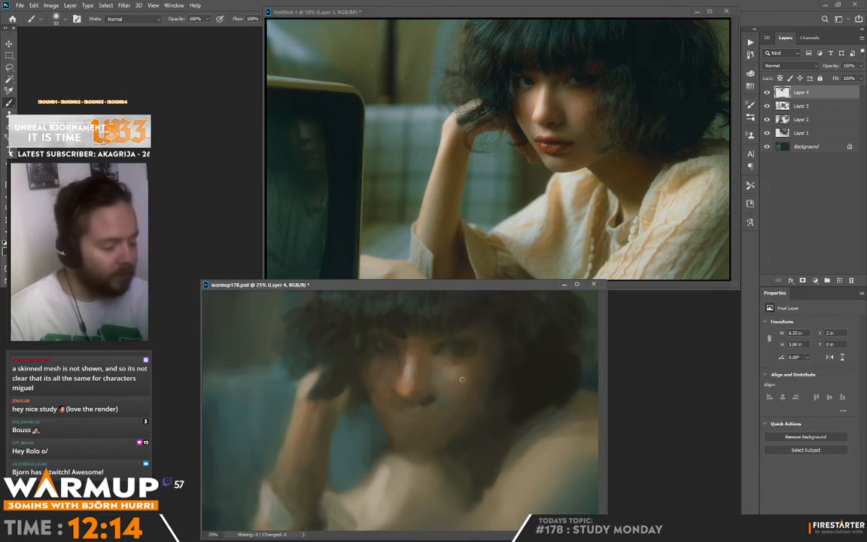
{"action": "left_click", "coordinate": [450, 381], "text": "alt"}
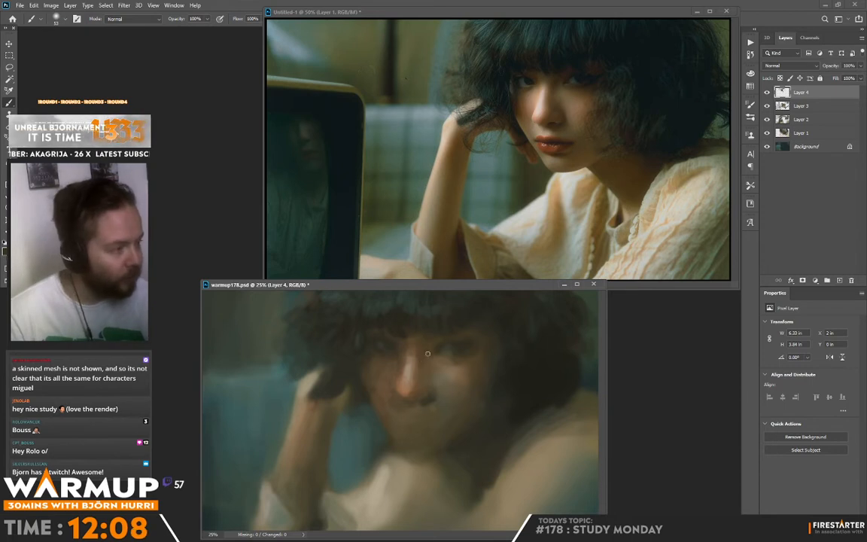
Sample dark and light tones from the painting and refine the brighter eye's whites, lower lid and outer corner.
{"action": "left_click", "coordinate": [379, 304], "text": "alt"}
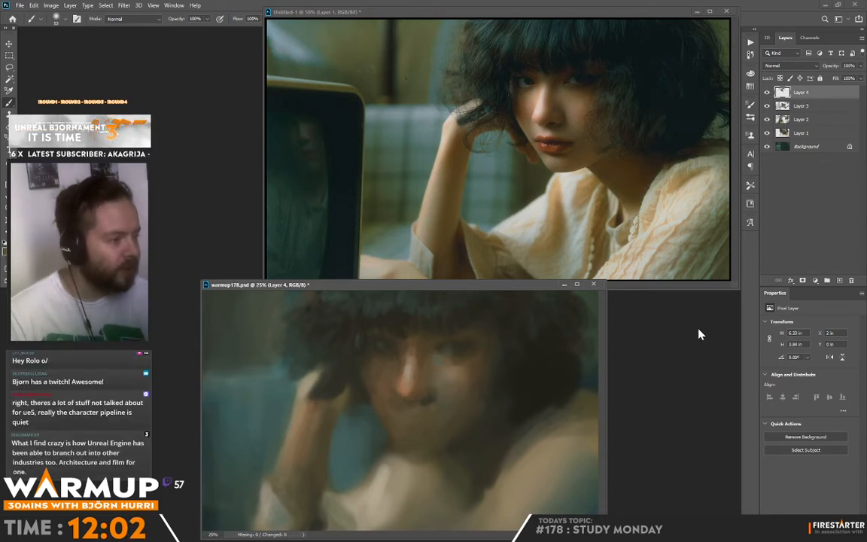
{"action": "left_click", "coordinate": [451, 361], "text": "alt"}
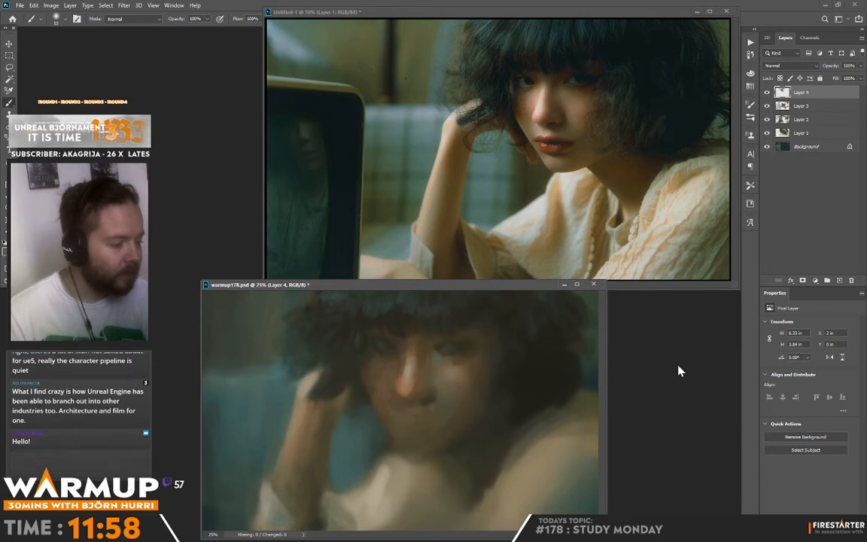
{"action": "left_click", "coordinate": [454, 346], "text": "alt"}
{"action": "left_click", "coordinate": [265, 505], "text": "alt"}
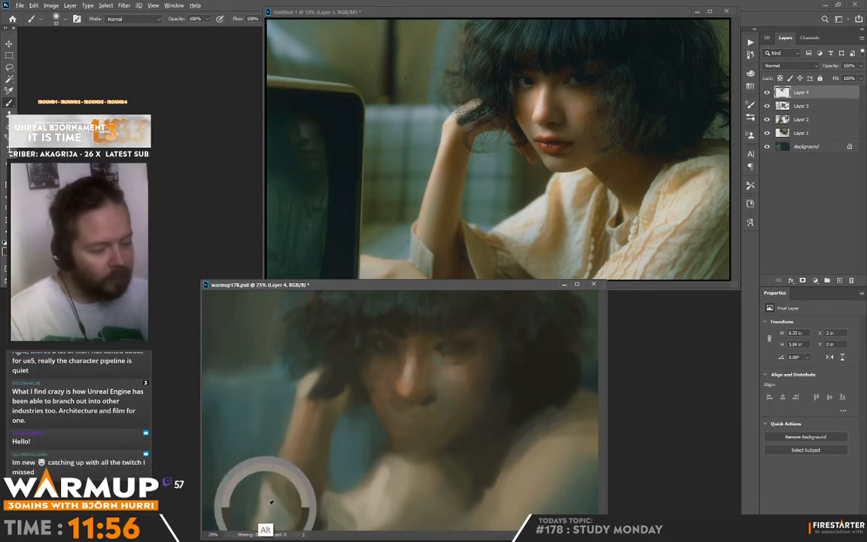
{"action": "left_click", "coordinate": [450, 349]}
{"action": "left_click", "coordinate": [457, 346], "text": "alt"}
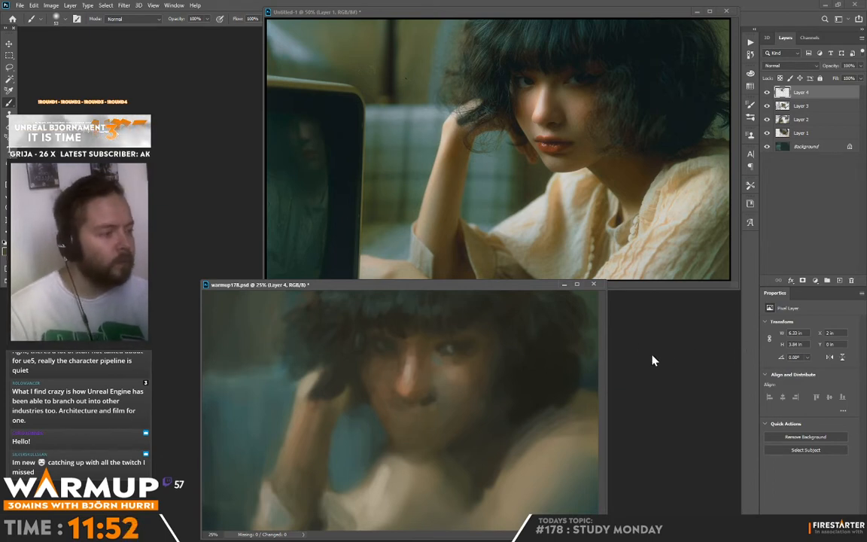
{"action": "left_click", "coordinate": [474, 335], "text": "alt"}
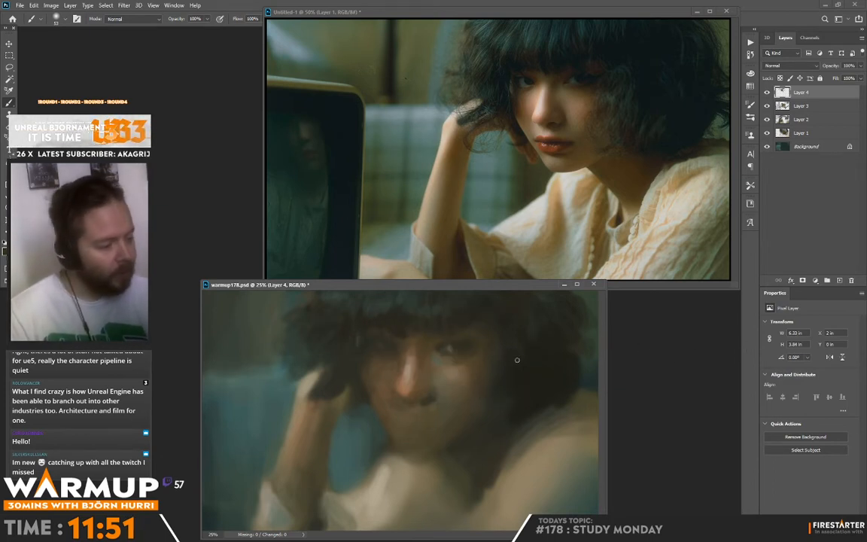
Paint dark hair strands over the shadowed cheek and jaw, and blend them into sampled cheek tones.
{"action": "left_click_drag", "start_coordinate": [517, 360], "coordinate": [510, 349]}
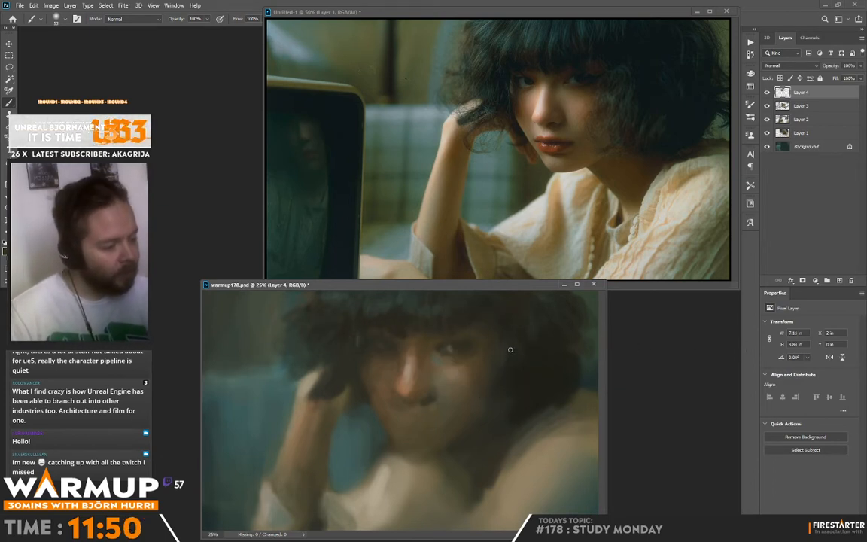
{"action": "left_click", "coordinate": [525, 394], "text": "alt"}
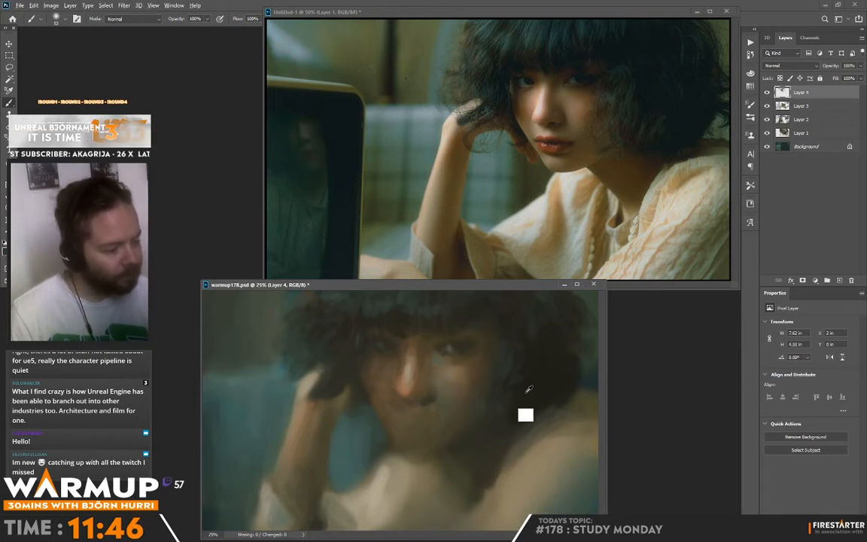
{"action": "left_click_drag", "start_coordinate": [485, 376], "coordinate": [463, 424]}
{"action": "left_click", "coordinate": [486, 370], "text": "alt"}
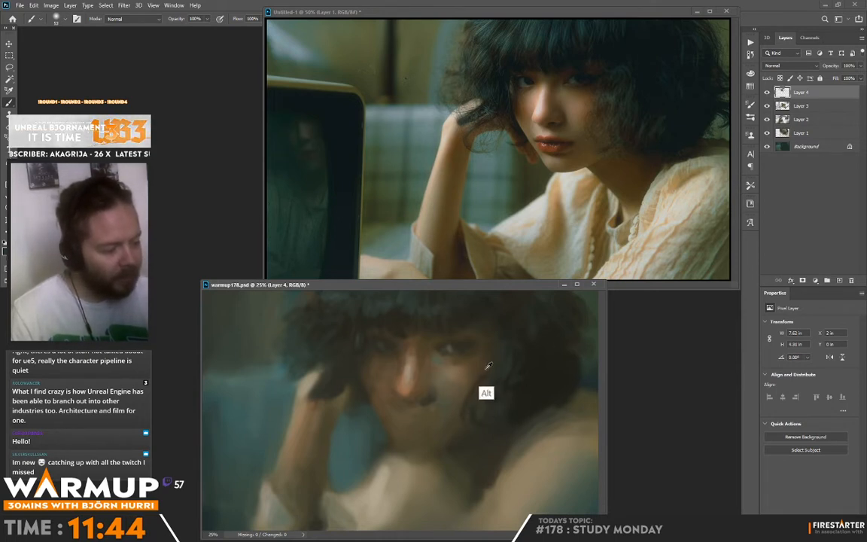
{"action": "left_click_drag", "start_coordinate": [484, 372], "coordinate": [475, 381]}
{"action": "left_click", "coordinate": [480, 387], "text": "alt"}
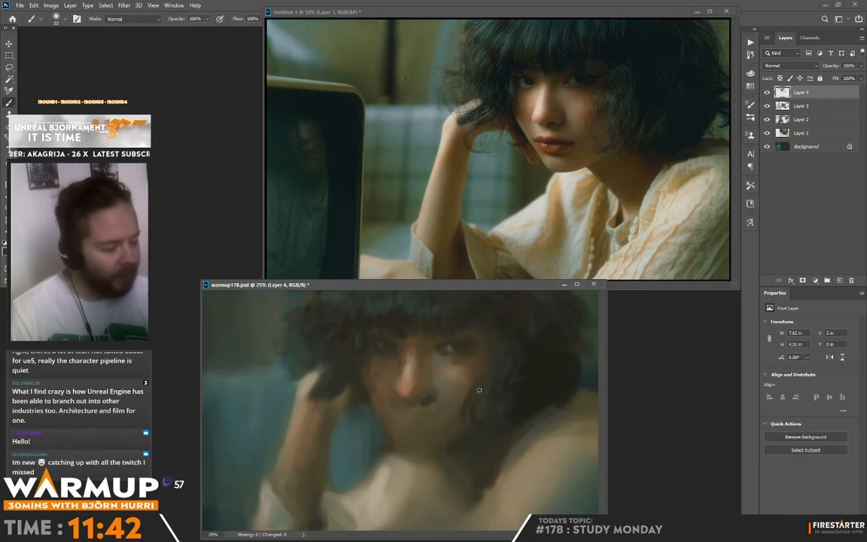
Extend the dark bob with loose strands over the shoulder and along its outer edge.
{"action": "left_click", "coordinate": [513, 408], "text": "alt"}
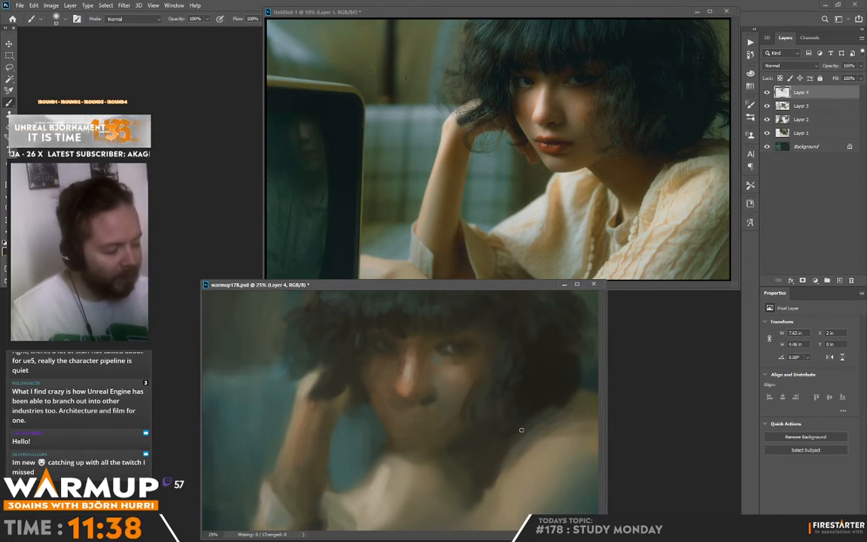
{"action": "mouse_move", "coordinate": [522, 430]}
{"action": "left_mouse_down"}
{"action": "mouse_move", "coordinate": [566, 397]}
{"action": "mouse_move", "coordinate": [549, 427]}
{"action": "mouse_move", "coordinate": [540, 416]}
{"action": "mouse_move", "coordinate": [542, 447]}
{"action": "mouse_move", "coordinate": [571, 407]}
{"action": "mouse_move", "coordinate": [579, 370]}
{"action": "mouse_move", "coordinate": [564, 426]}
{"action": "left_mouse_up"}
{"action": "left_click", "coordinate": [562, 390], "text": "alt"}
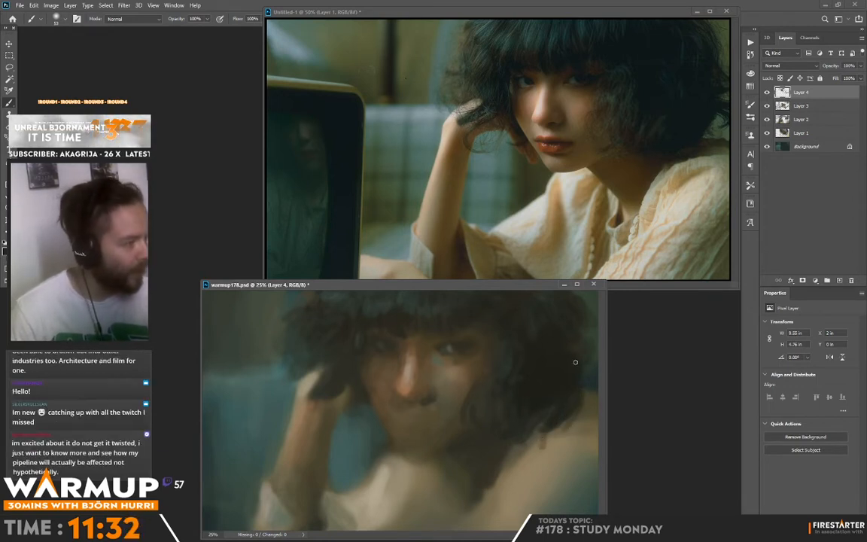
{"action": "left_click_drag", "start_coordinate": [579, 332], "coordinate": [589, 366]}
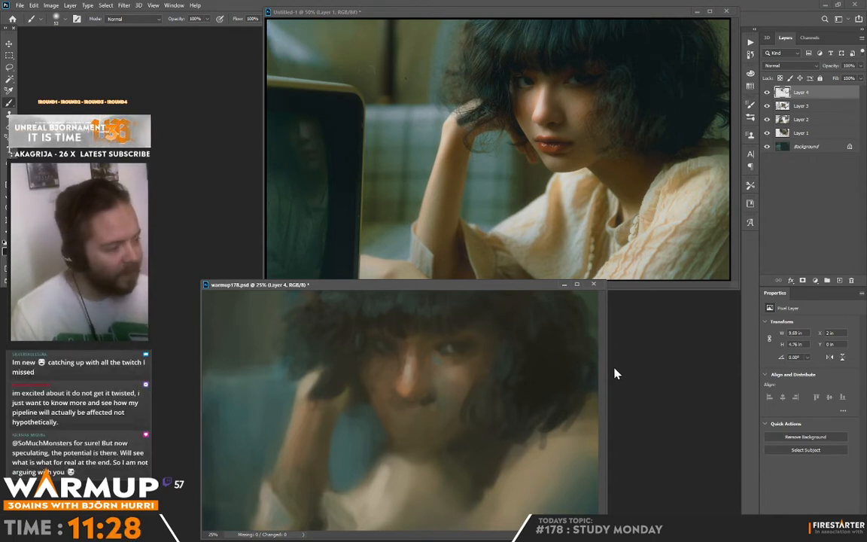
Sample blouse tones and paint the collar edge and folds below the hair, running down the chest.
{"action": "left_click", "coordinate": [519, 444], "text": "alt"}
{"action": "mouse_move", "coordinate": [512, 441]}
{"action": "left_mouse_down"}
{"action": "mouse_move", "coordinate": [504, 472]}
{"action": "mouse_move", "coordinate": [488, 478]}
{"action": "left_mouse_up"}
{"action": "left_click", "coordinate": [498, 473], "text": "alt"}
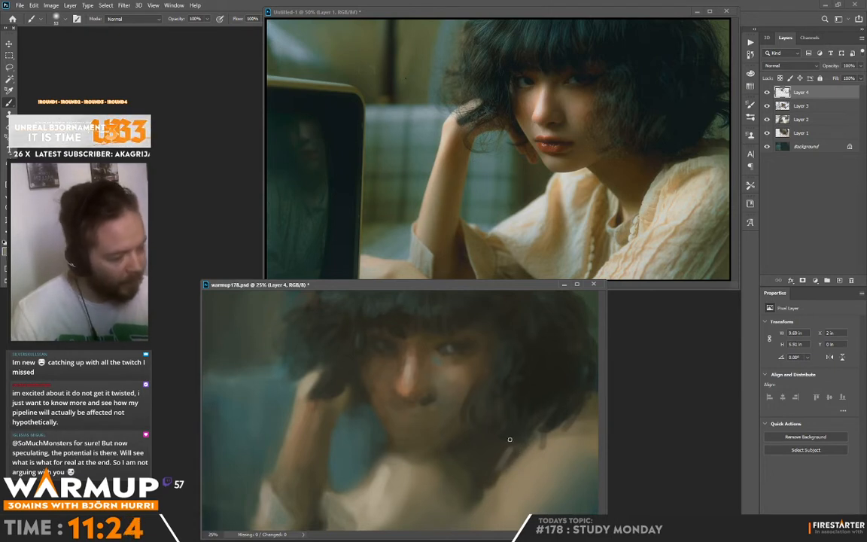
{"action": "mouse_move", "coordinate": [509, 441]}
{"action": "left_mouse_down"}
{"action": "mouse_move", "coordinate": [490, 478]}
{"action": "mouse_move", "coordinate": [497, 469]}
{"action": "left_mouse_up"}
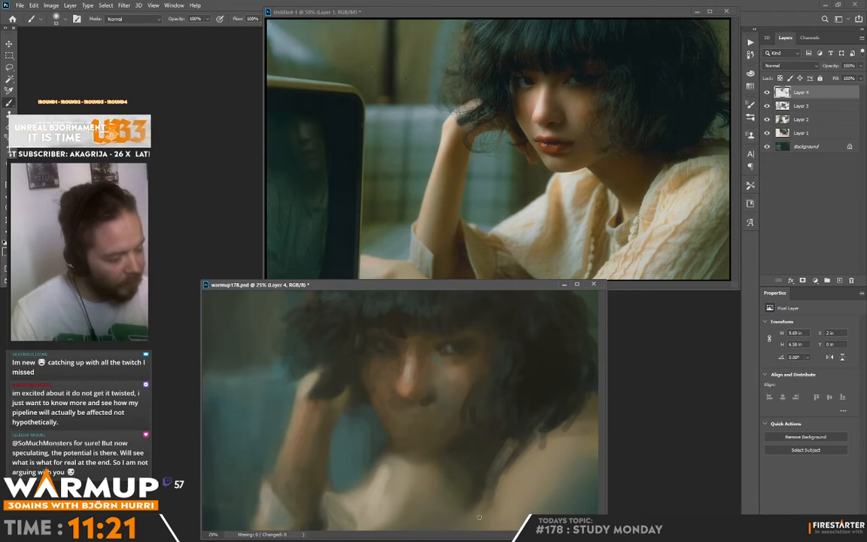
{"action": "mouse_move", "coordinate": [479, 518]}
{"action": "left_mouse_down"}
{"action": "mouse_move", "coordinate": [500, 503]}
{"action": "mouse_move", "coordinate": [519, 457]}
{"action": "left_mouse_up"}
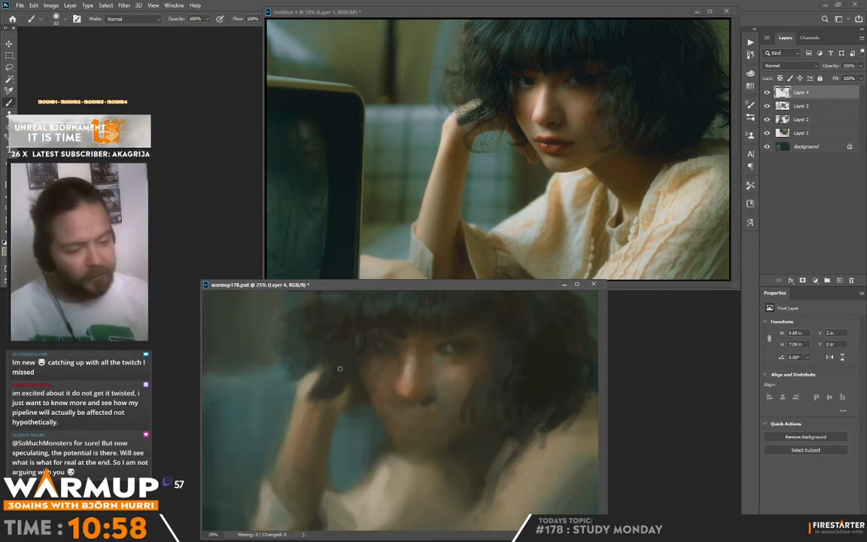
Set the foreground colour to pale grey-green afbdb8 and paint light fold strokes on the blouse's near shoulder and sleeve.
{"action": "left_click", "coordinate": [4, 252]}
{"action": "left_click", "coordinate": [377, 311]}
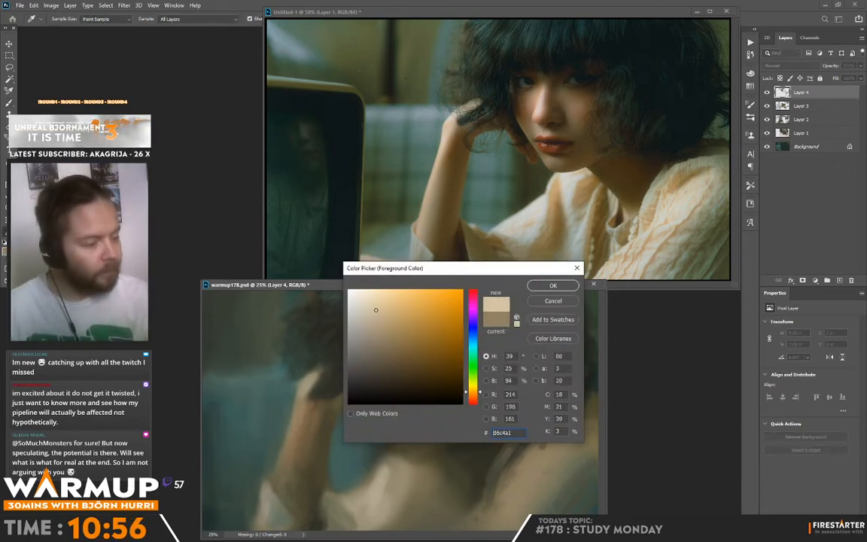
{"action": "left_click", "coordinate": [375, 305]}
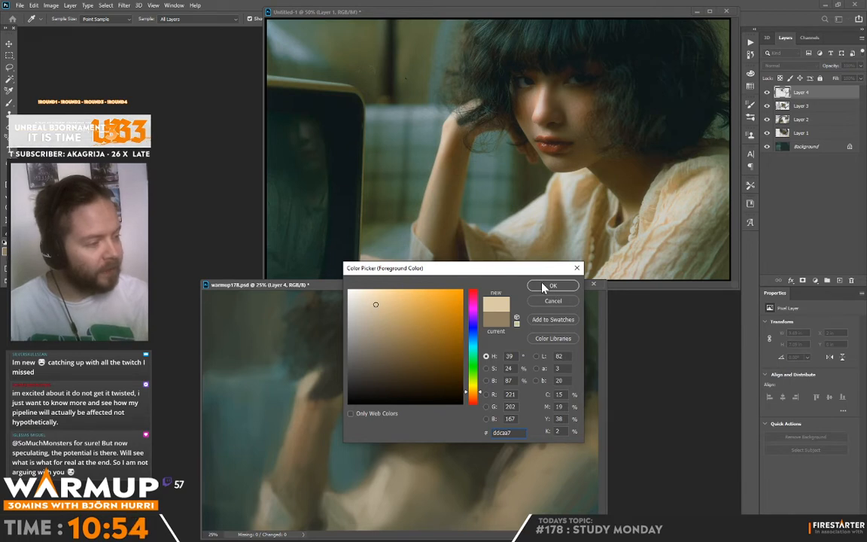
{"action": "left_click", "coordinate": [475, 361]}
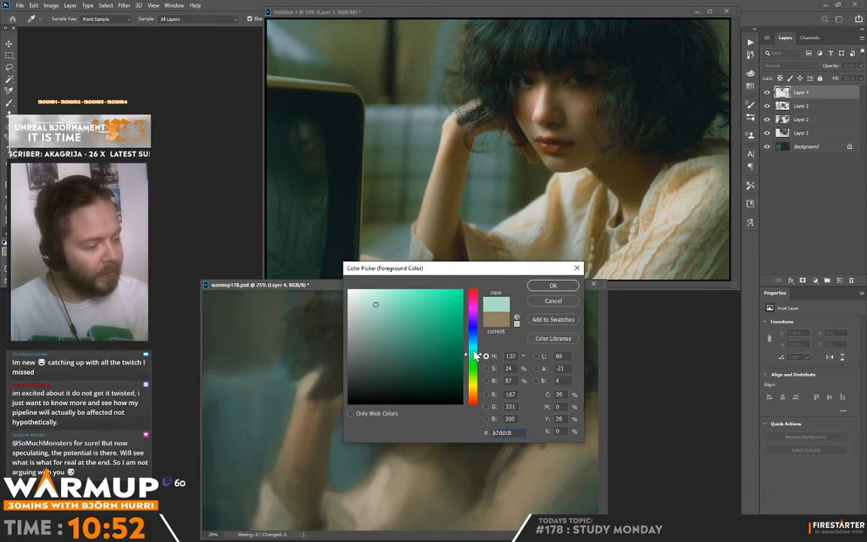
{"action": "left_click", "coordinate": [355, 323]}
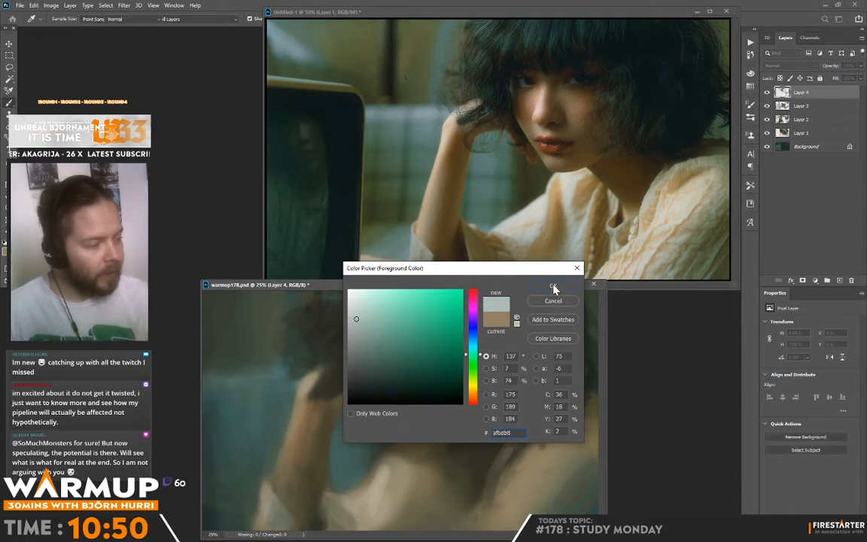
{"action": "left_click", "coordinate": [552, 286]}
{"action": "mouse_move", "coordinate": [516, 479]}
{"action": "left_mouse_down"}
{"action": "mouse_move", "coordinate": [538, 474]}
{"action": "mouse_move", "coordinate": [534, 455]}
{"action": "left_mouse_up"}
{"action": "mouse_move", "coordinate": [507, 487]}
{"action": "left_mouse_down"}
{"action": "mouse_move", "coordinate": [495, 508]}
{"action": "mouse_move", "coordinate": [526, 493]}
{"action": "mouse_move", "coordinate": [499, 504]}
{"action": "mouse_move", "coordinate": [437, 463]}
{"action": "mouse_move", "coordinate": [422, 472]}
{"action": "mouse_move", "coordinate": [480, 525]}
{"action": "left_mouse_up"}
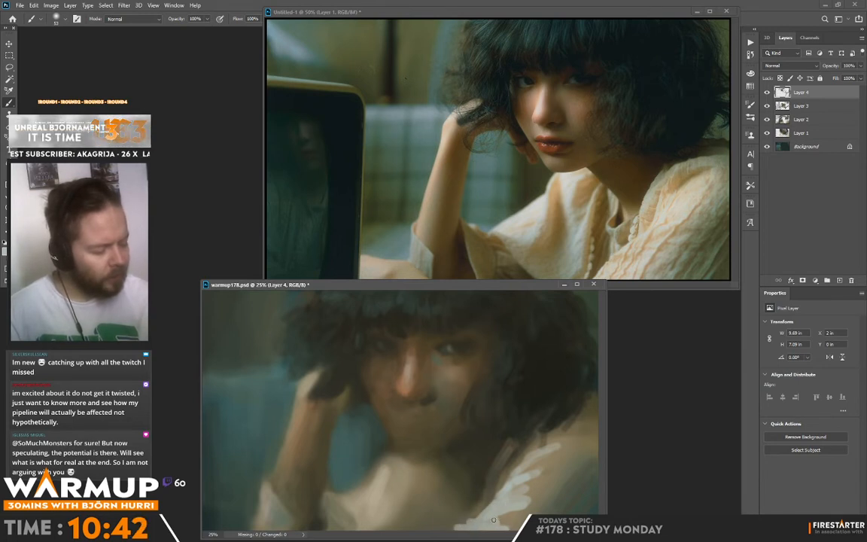
{"action": "mouse_move", "coordinate": [444, 469]}
{"action": "left_mouse_down"}
{"action": "mouse_move", "coordinate": [468, 450]}
{"action": "mouse_move", "coordinate": [462, 440]}
{"action": "left_mouse_up"}
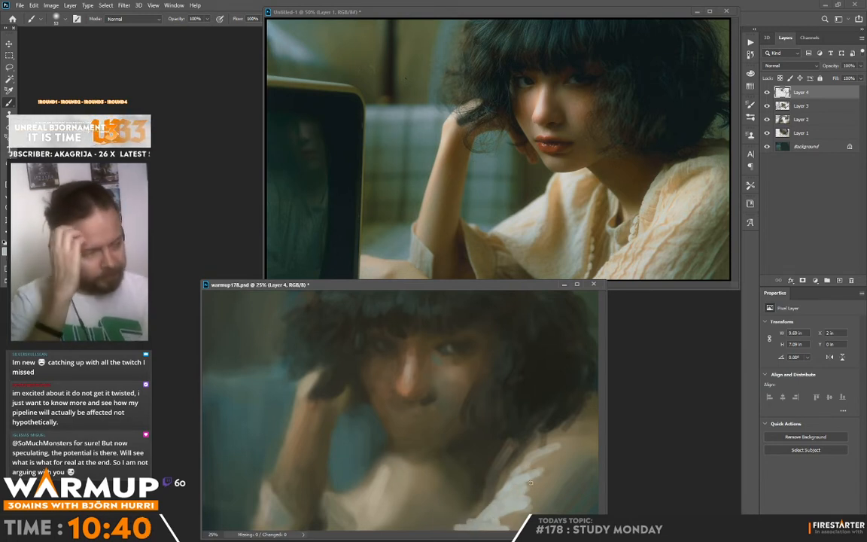
{"action": "left_click", "coordinate": [547, 456], "text": "alt"}
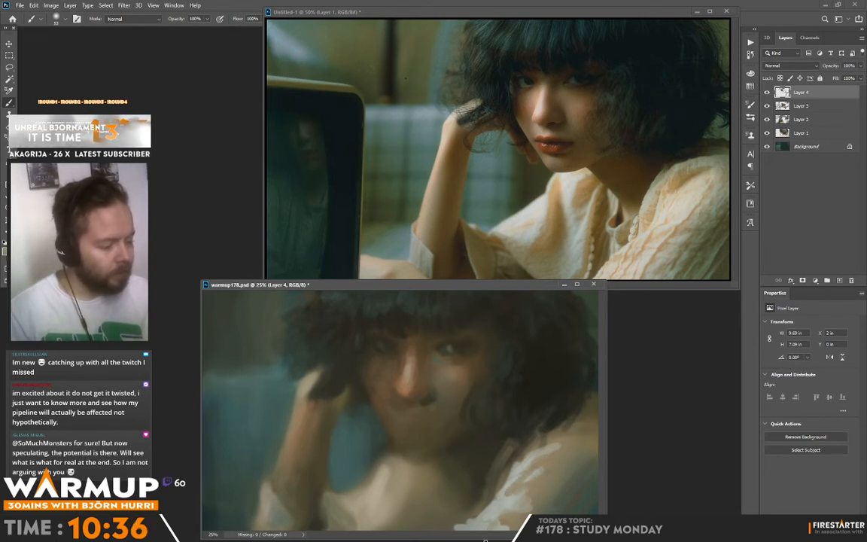
Blend the sleeve fold highlights with warmer sampled blouse tones to break them into softer pleats.
{"action": "left_click", "coordinate": [520, 482], "text": "alt"}
{"action": "mouse_move", "coordinate": [514, 445]}
{"action": "left_mouse_down"}
{"action": "mouse_move", "coordinate": [499, 480]}
{"action": "mouse_move", "coordinate": [526, 521]}
{"action": "left_mouse_up"}
{"action": "left_click", "coordinate": [526, 491], "text": "alt"}
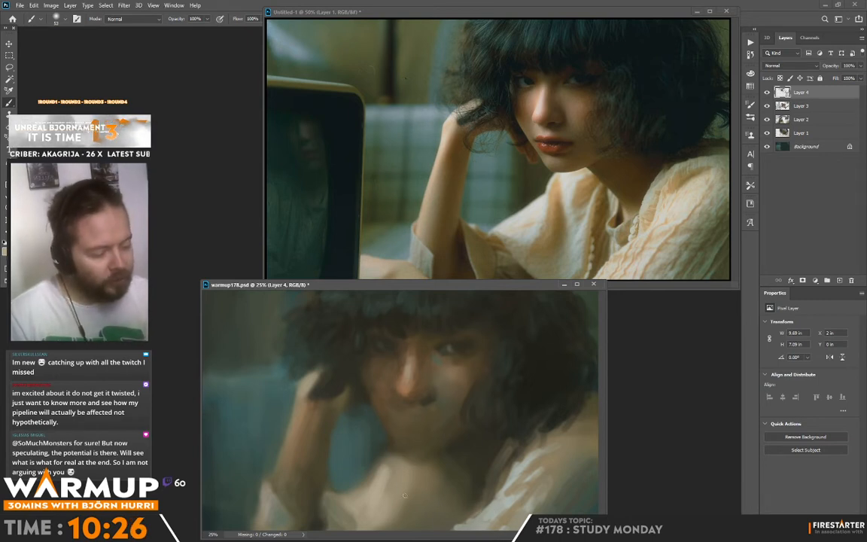
Sample the blue-green background and cuff tones and paint cool shading and folds on the blouse front below the chin.
{"action": "mouse_move", "coordinate": [359, 446]}
{"action": "left_mouse_down"}
{"action": "mouse_move", "coordinate": [366, 472]}
{"action": "mouse_move", "coordinate": [370, 450]}
{"action": "left_mouse_up"}
{"action": "left_click", "coordinate": [251, 368], "text": "alt"}
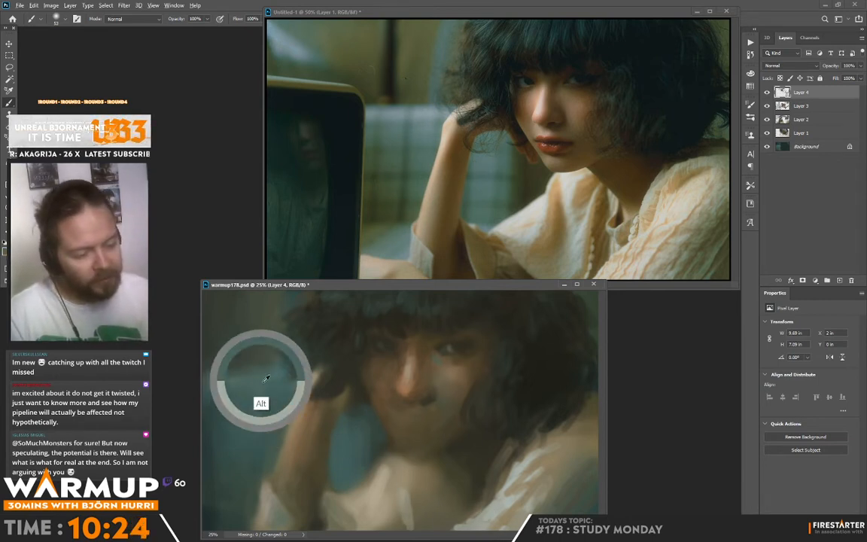
{"action": "left_click", "coordinate": [406, 511], "text": "alt"}
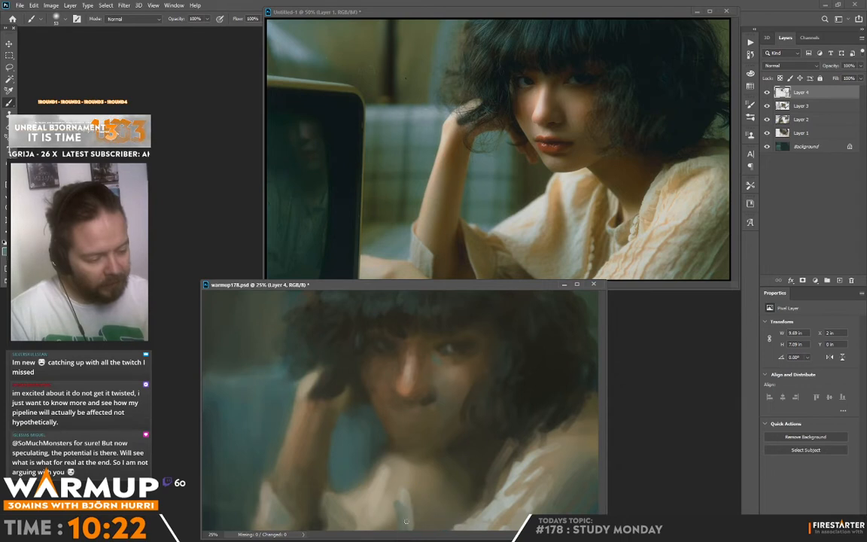
{"action": "left_click", "coordinate": [409, 487], "text": "alt"}
{"action": "mouse_move", "coordinate": [400, 498]}
{"action": "left_mouse_down"}
{"action": "mouse_move", "coordinate": [408, 509]}
{"action": "mouse_move", "coordinate": [376, 506]}
{"action": "left_mouse_up"}
{"action": "left_click", "coordinate": [411, 502], "text": "alt"}
{"action": "left_click", "coordinate": [391, 479], "text": "alt"}
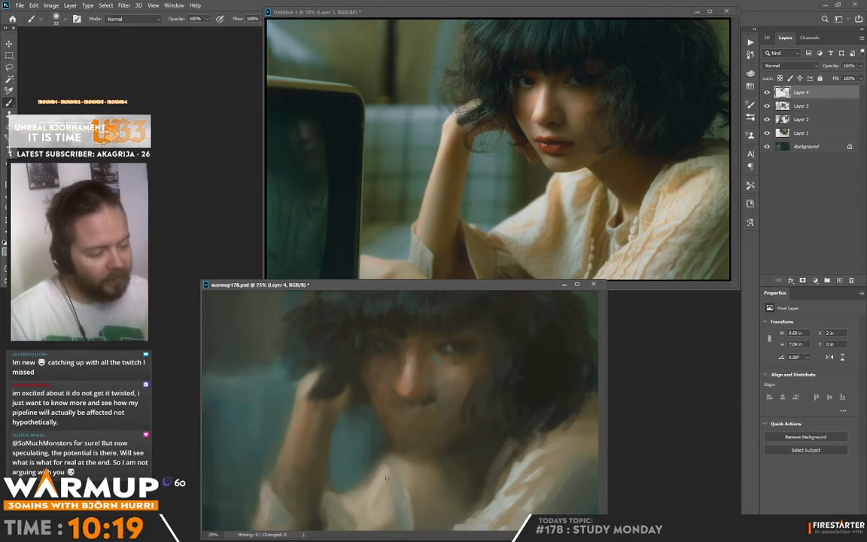
{"action": "left_click", "coordinate": [270, 497], "text": "alt"}
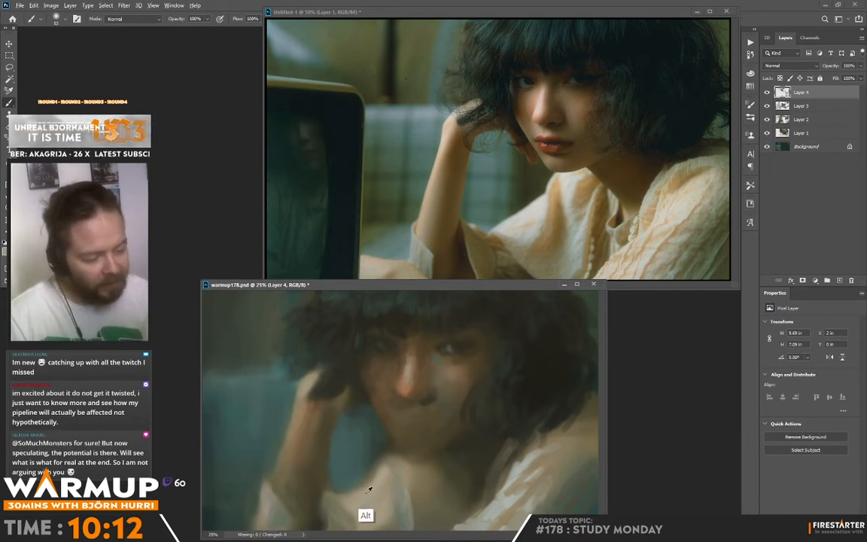
Choose a lighter foreground colour and paint bright highlights along the collar and front folds below the chin.
{"action": "left_click", "coordinate": [250, 395], "text": "alt"}
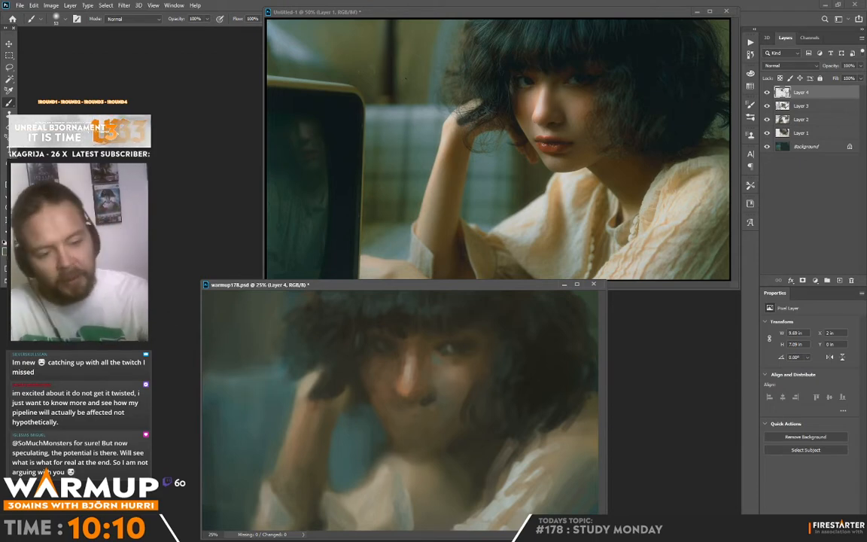
{"action": "left_click", "coordinate": [5, 252]}
{"action": "left_click", "coordinate": [553, 285]}
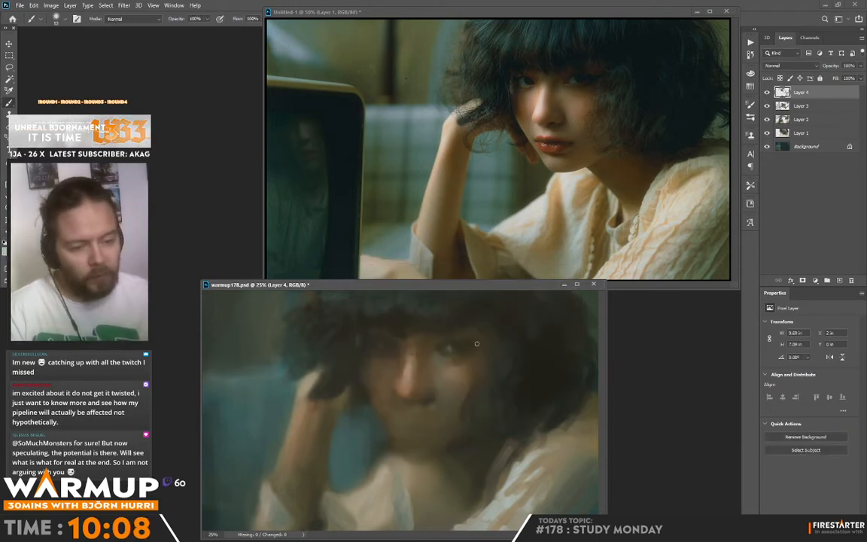
{"action": "left_click", "coordinate": [380, 471], "text": "alt"}
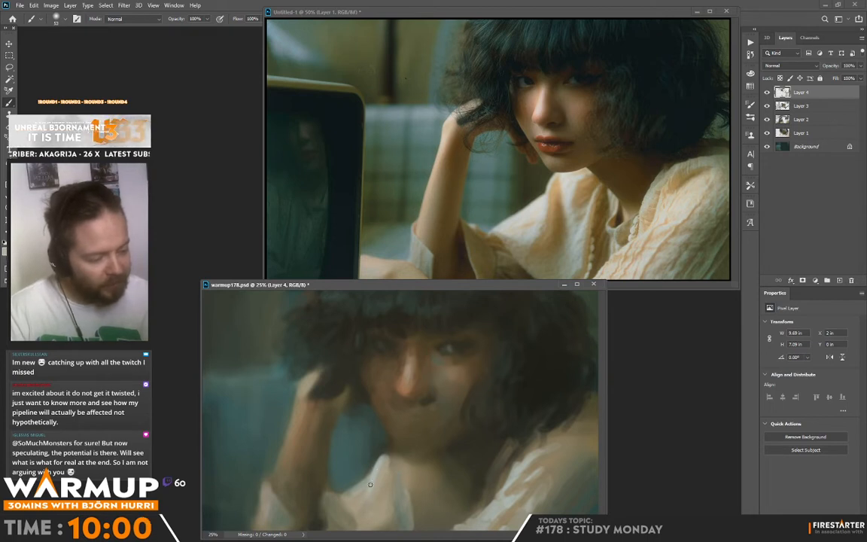
{"action": "mouse_move", "coordinate": [400, 491]}
{"action": "left_mouse_down"}
{"action": "mouse_move", "coordinate": [397, 454]}
{"action": "mouse_move", "coordinate": [358, 476]}
{"action": "left_mouse_up"}
{"action": "left_click_drag", "start_coordinate": [363, 443], "coordinate": [357, 476]}
{"action": "left_click", "coordinate": [398, 482], "text": "alt"}
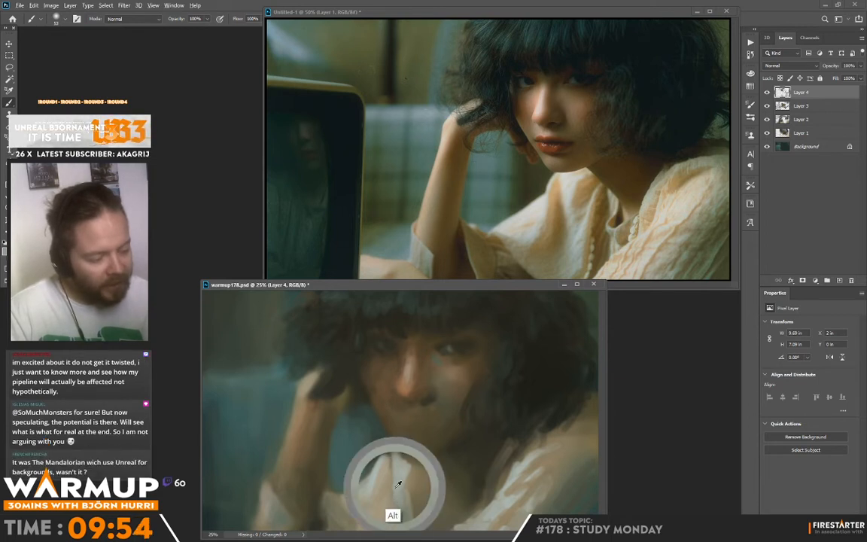
Sample collar and skin tones and refine the blouse opening and the far shoulder's fabric edge.
{"action": "left_click_drag", "start_coordinate": [398, 518], "coordinate": [398, 529]}
{"action": "left_click", "coordinate": [400, 513], "text": "alt"}
{"action": "mouse_move", "coordinate": [347, 474]}
{"action": "left_mouse_down"}
{"action": "mouse_move", "coordinate": [365, 483]}
{"action": "mouse_move", "coordinate": [354, 459]}
{"action": "left_mouse_up"}
{"action": "left_click", "coordinate": [399, 499], "text": "alt"}
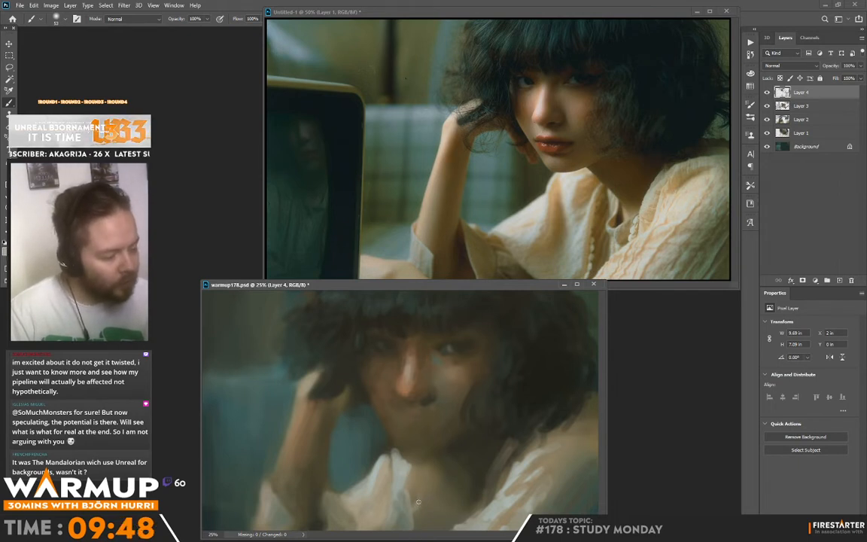
{"action": "left_click", "coordinate": [413, 500], "text": "alt"}
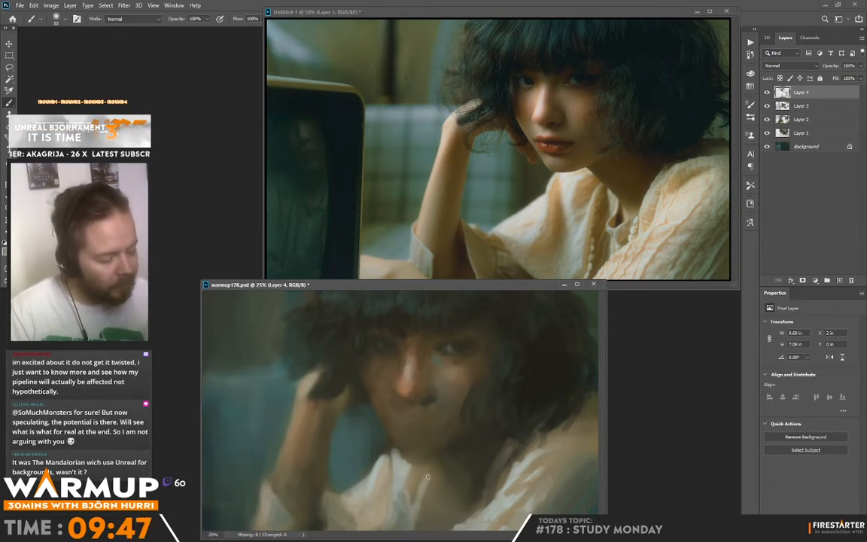
{"action": "left_click", "coordinate": [408, 499], "text": "alt"}
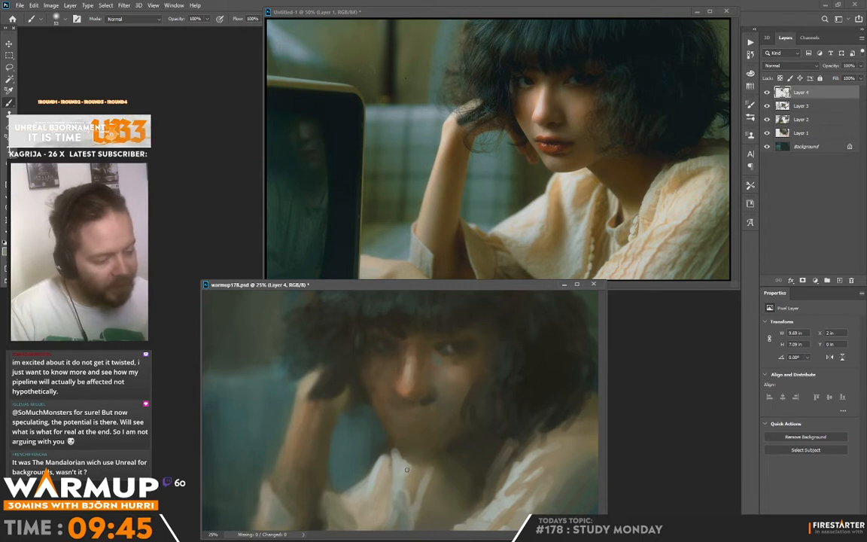
Choose a warmer, more saturated tan foreground colour, then use sampled hand and collar tones to refine the warm accents on the blouse front.
{"action": "key", "text": "n"}
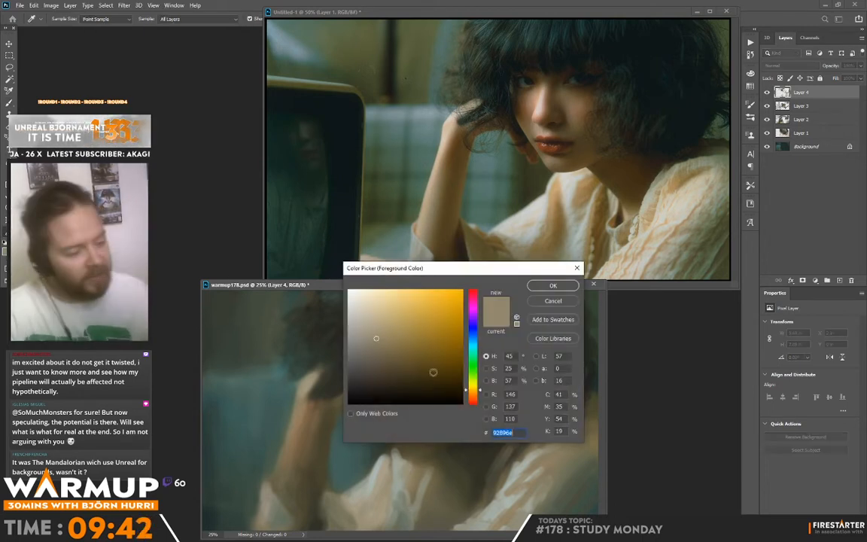
{"action": "left_click", "coordinate": [408, 337]}
{"action": "left_click_drag", "start_coordinate": [475, 396], "coordinate": [475, 389]}
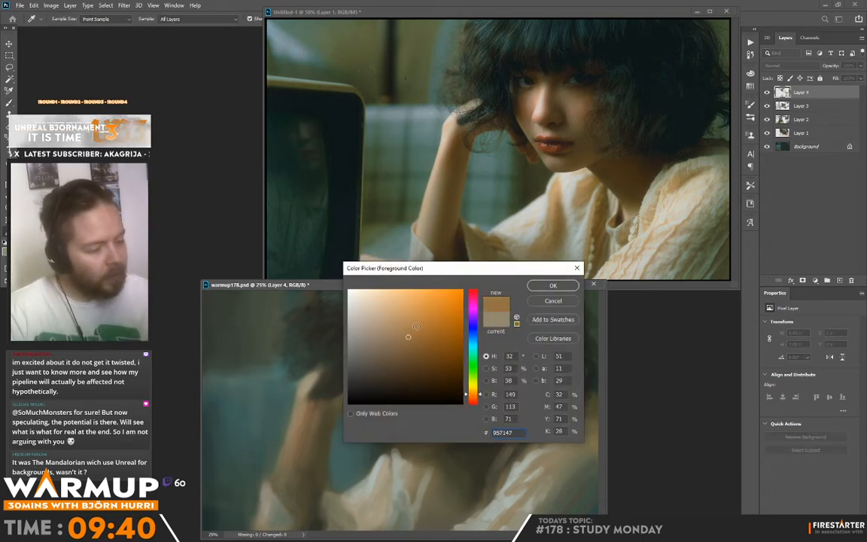
{"action": "key", "text": "Return"}
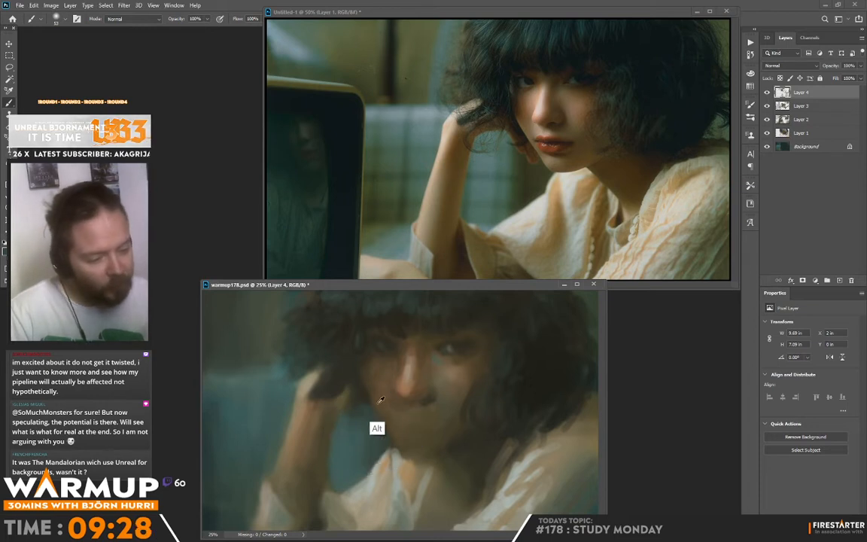
{"action": "left_click", "coordinate": [344, 365], "text": "alt"}
{"action": "left_click", "coordinate": [342, 390], "text": "alt"}
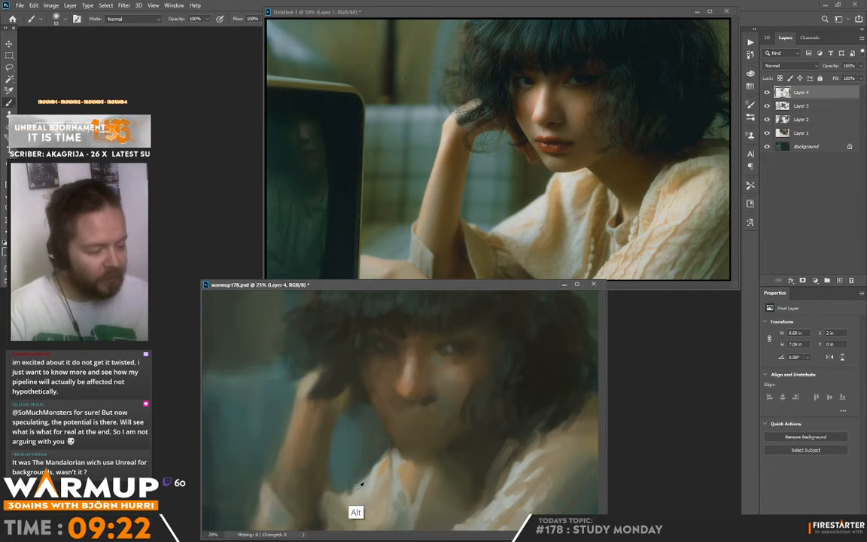
{"action": "left_click", "coordinate": [387, 460], "text": "alt"}
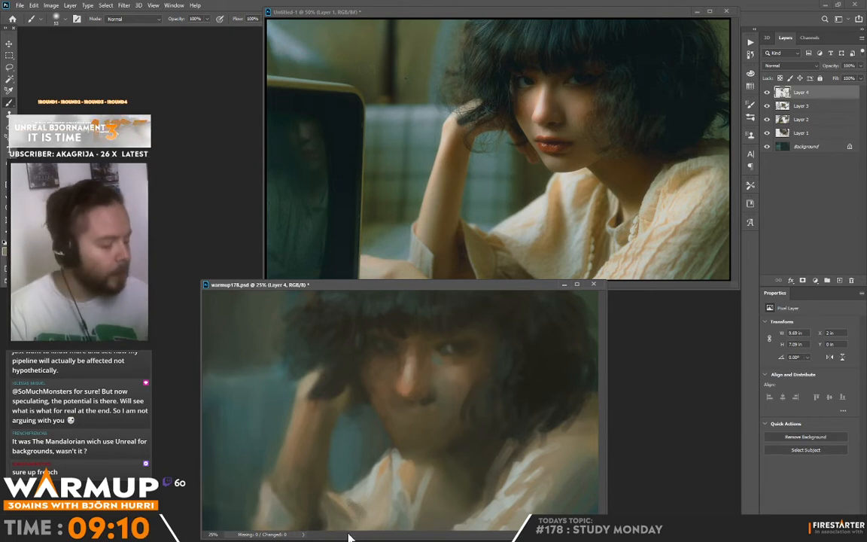
Sample the collar, neck and hair-shadow tones and paint the shaded neck and blouse opening below the chin.
{"action": "key", "text": "alt"}
{"action": "left_click", "coordinate": [407, 468], "text": "alt"}
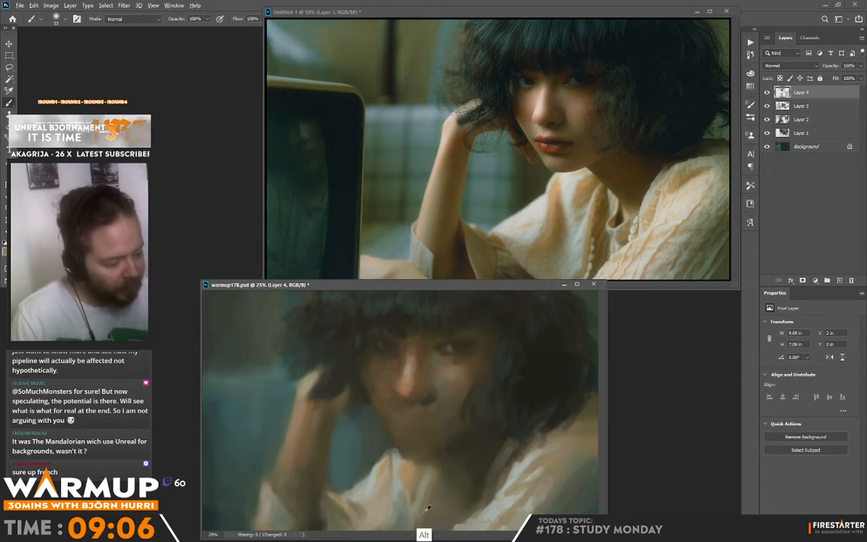
{"action": "left_click", "coordinate": [459, 472], "text": "alt"}
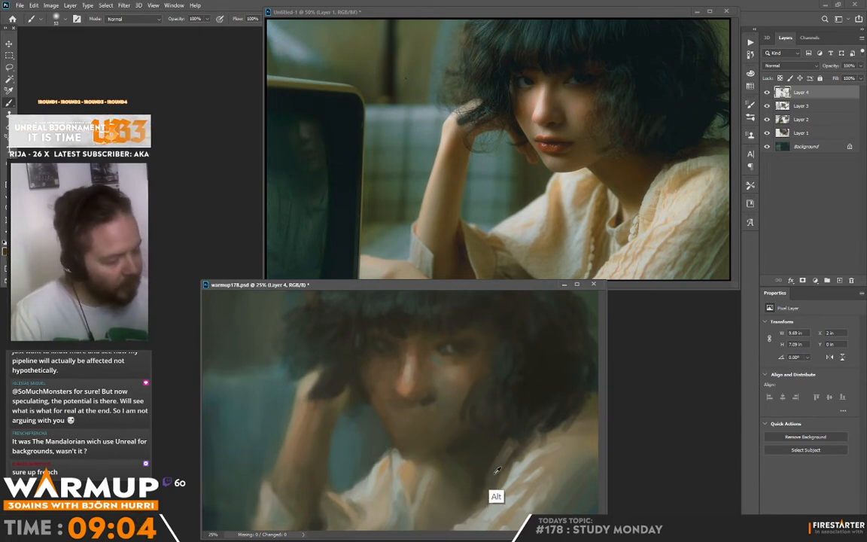
{"action": "left_click", "coordinate": [451, 425], "text": "alt"}
{"action": "left_click", "coordinate": [478, 395], "text": "alt"}
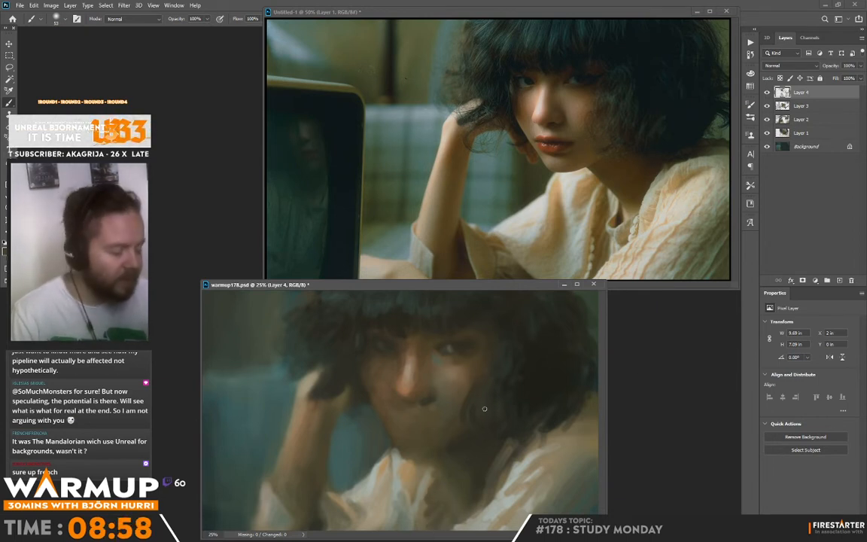
{"action": "left_click", "coordinate": [438, 445], "text": "alt"}
{"action": "left_click", "coordinate": [423, 456], "text": "alt"}
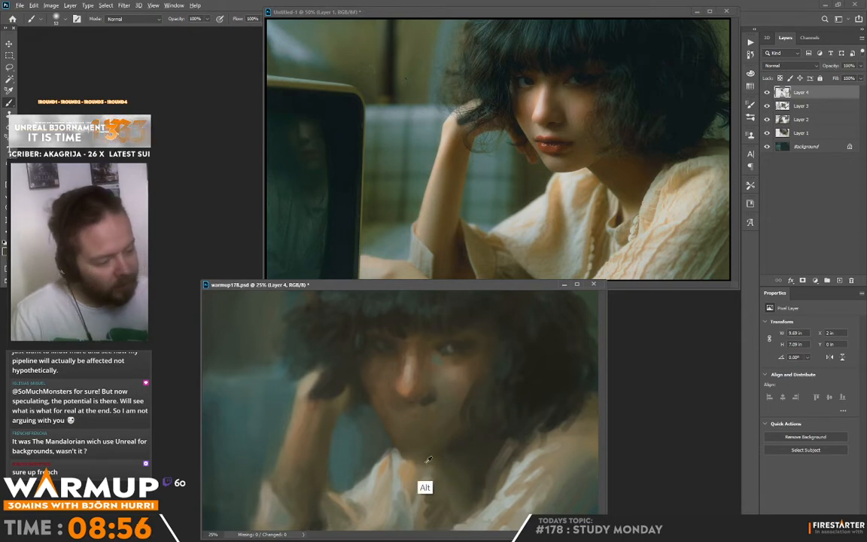
Sample skin tones around the mouth and neck and model the chin, jaw and throat shadow above the collar.
{"action": "left_click", "coordinate": [412, 417], "text": "alt"}
{"action": "left_click", "coordinate": [411, 394], "text": "alt"}
{"action": "left_click_drag", "start_coordinate": [416, 418], "coordinate": [426, 435]}
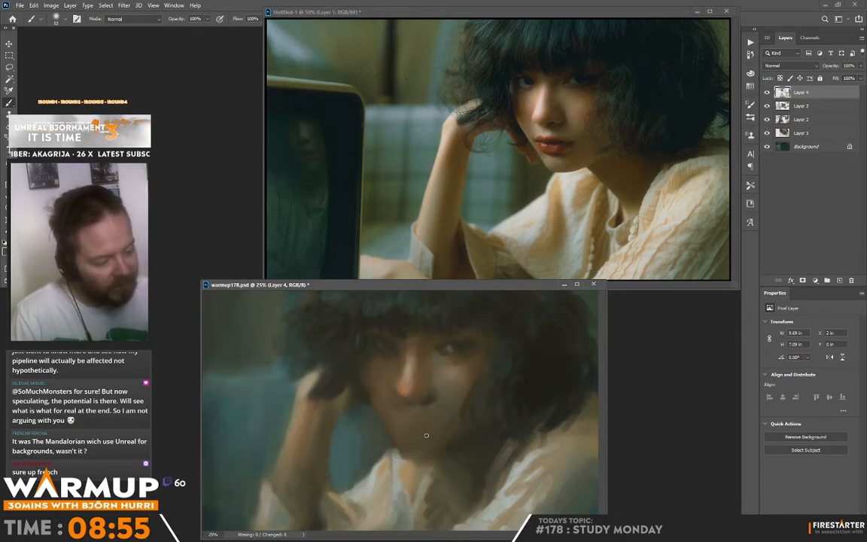
{"action": "left_click", "coordinate": [456, 462], "text": "alt"}
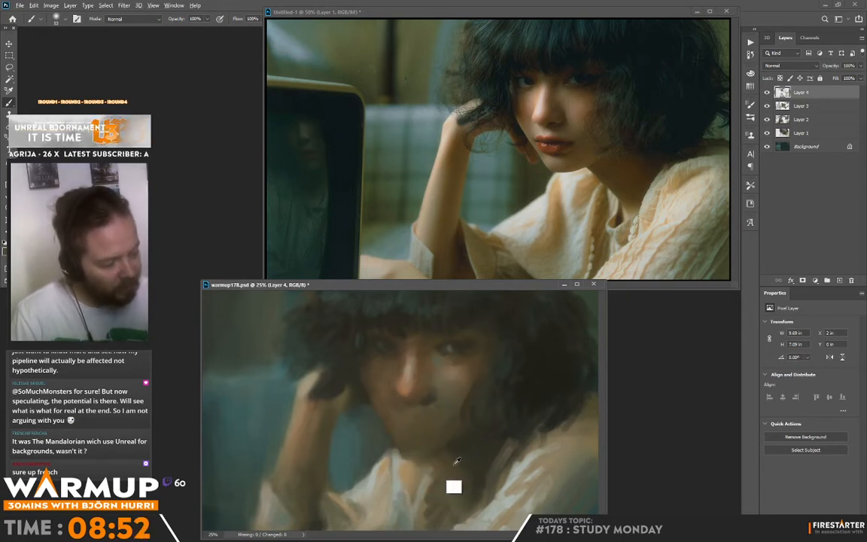
{"action": "left_click_drag", "start_coordinate": [456, 463], "coordinate": [466, 477]}
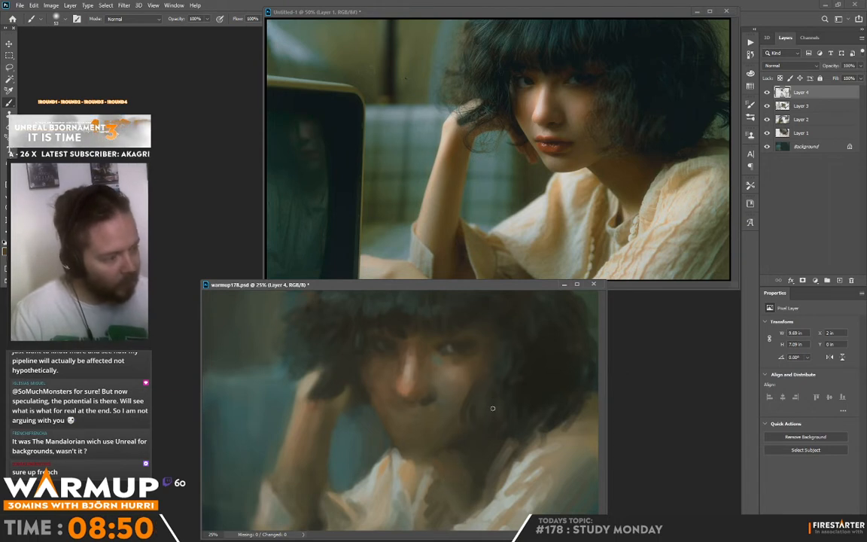
{"action": "left_click", "coordinate": [427, 469], "text": "alt"}
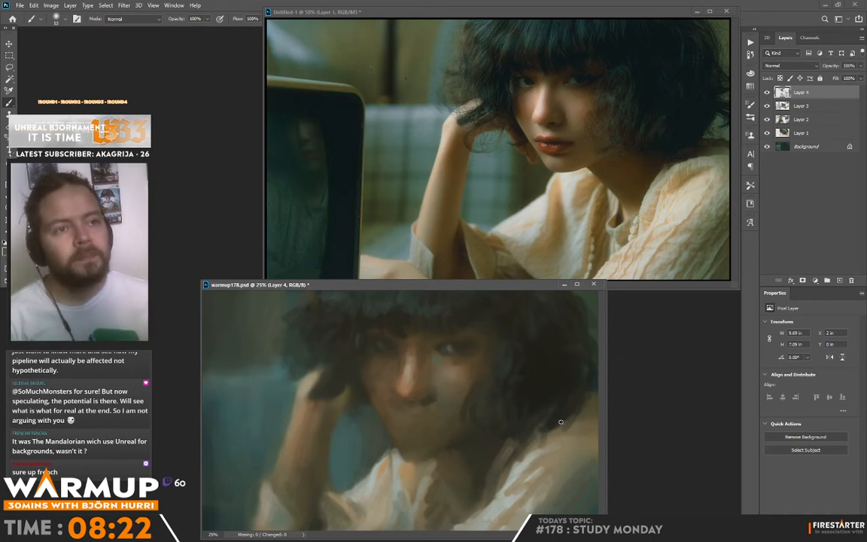
Sample shoulder, neck and collar tones to soften the shoulder fabric, define the blouse opening's folds and touch up the chin.
{"action": "left_click", "coordinate": [563, 444], "text": "alt"}
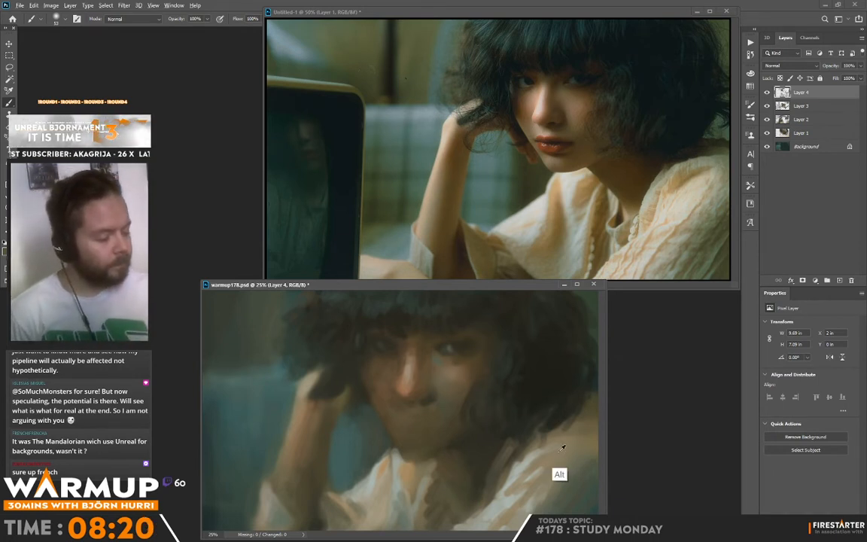
{"action": "mouse_move", "coordinate": [563, 443]}
{"action": "left_mouse_down"}
{"action": "mouse_move", "coordinate": [581, 428]}
{"action": "mouse_move", "coordinate": [570, 444]}
{"action": "left_mouse_up"}
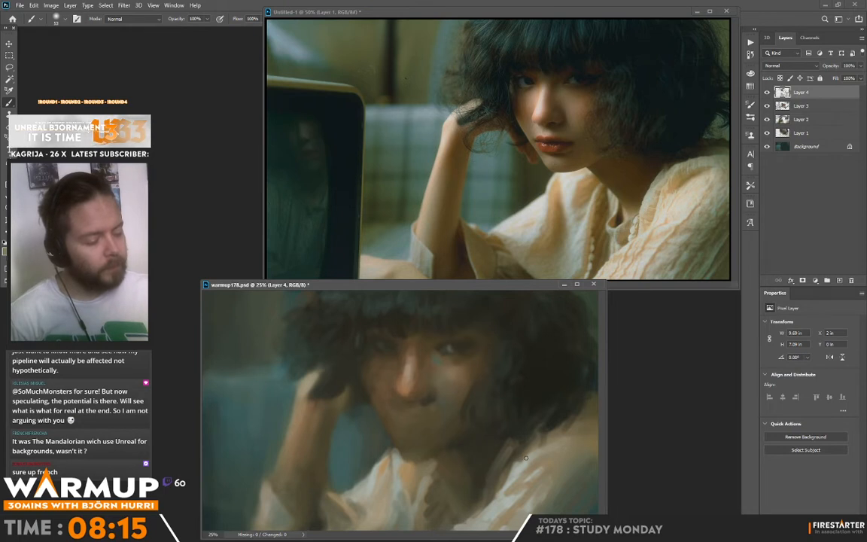
{"action": "left_click", "coordinate": [429, 472], "text": "alt"}
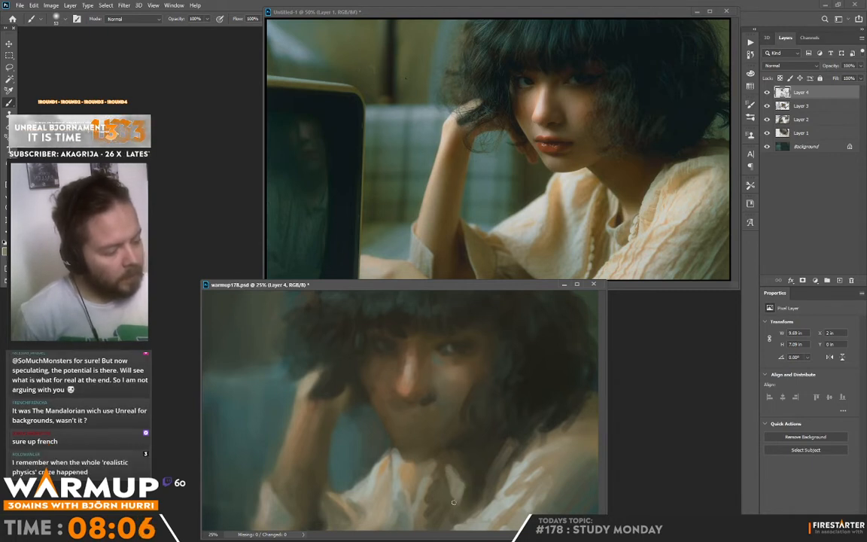
{"action": "left_click", "coordinate": [402, 463], "text": "alt"}
{"action": "left_click_drag", "start_coordinate": [463, 497], "coordinate": [460, 505]}
{"action": "left_click", "coordinate": [468, 494], "text": "alt"}
{"action": "left_click", "coordinate": [460, 488], "text": "alt"}
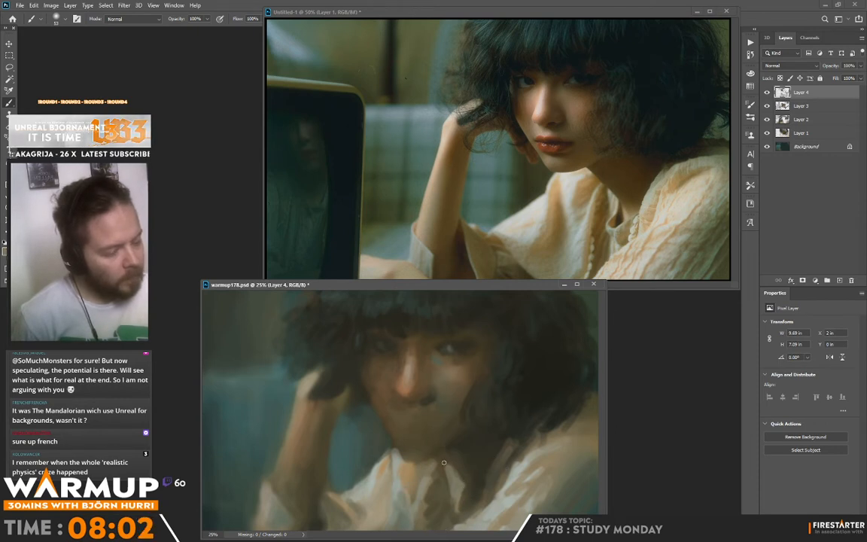
{"action": "mouse_move", "coordinate": [400, 415]}
{"action": "left_mouse_down"}
{"action": "mouse_move", "coordinate": [403, 431]}
{"action": "mouse_move", "coordinate": [394, 413]}
{"action": "left_mouse_up"}
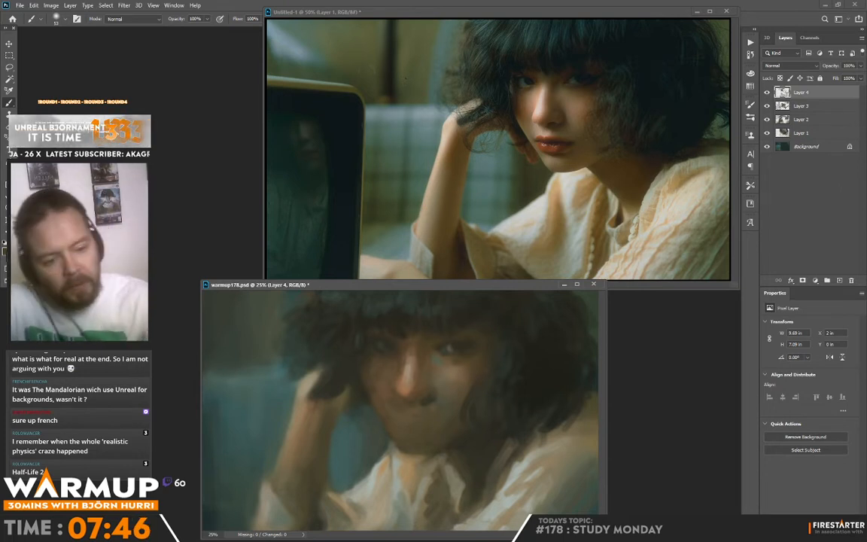
Set the foreground colour to the dark reddish brown #6f2f13.
{"action": "key", "text": "n"}
{"action": "left_click", "coordinate": [473, 399]}
{"action": "left_click", "coordinate": [443, 353]}
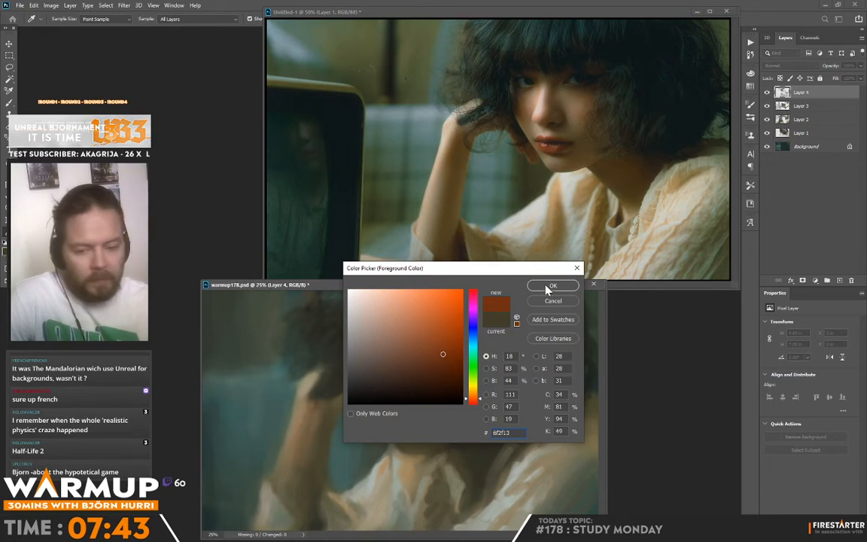
{"action": "key", "text": "Return"}
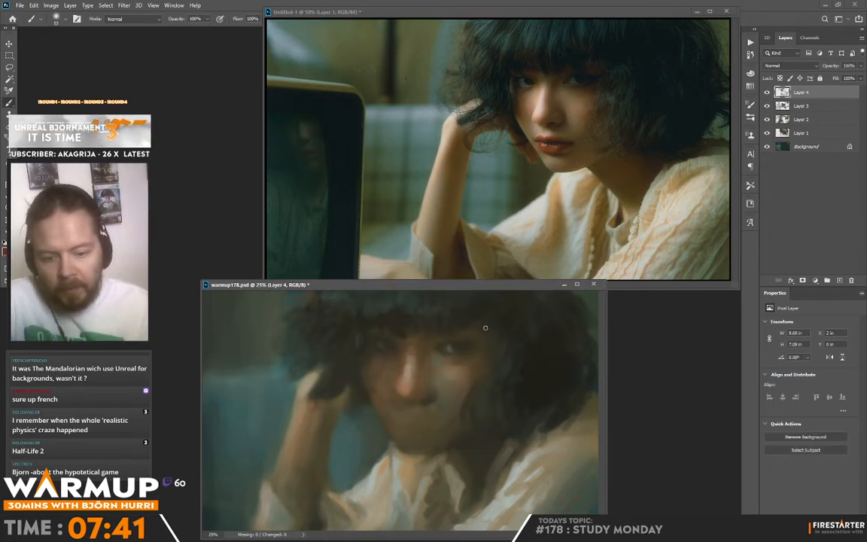
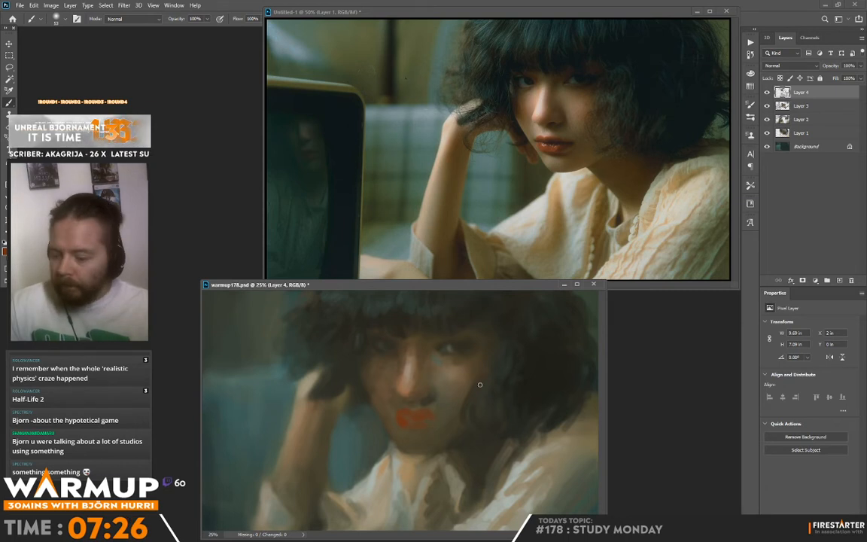
Flip both the painting and the reference photo horizontally.
{"action": "key", "text": "ctrl+f"}
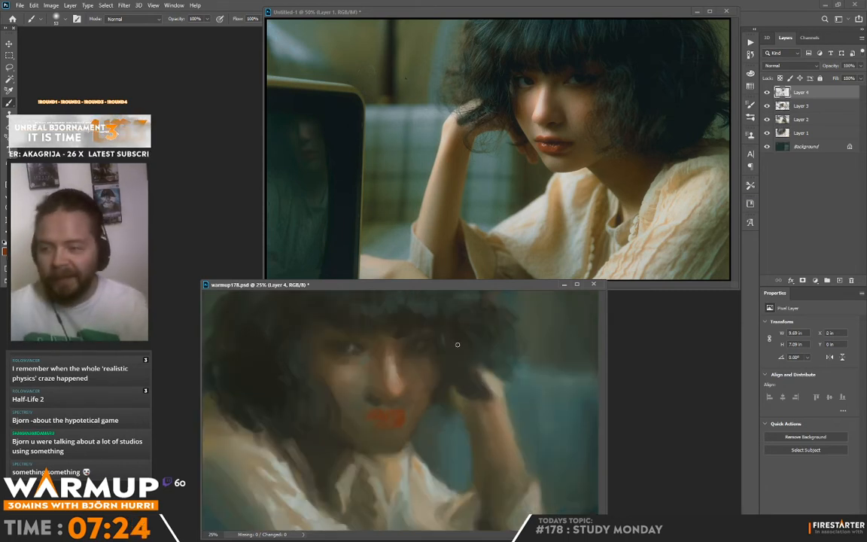
{"action": "left_click", "coordinate": [652, 285]}
{"action": "key", "text": "ctrl+f"}
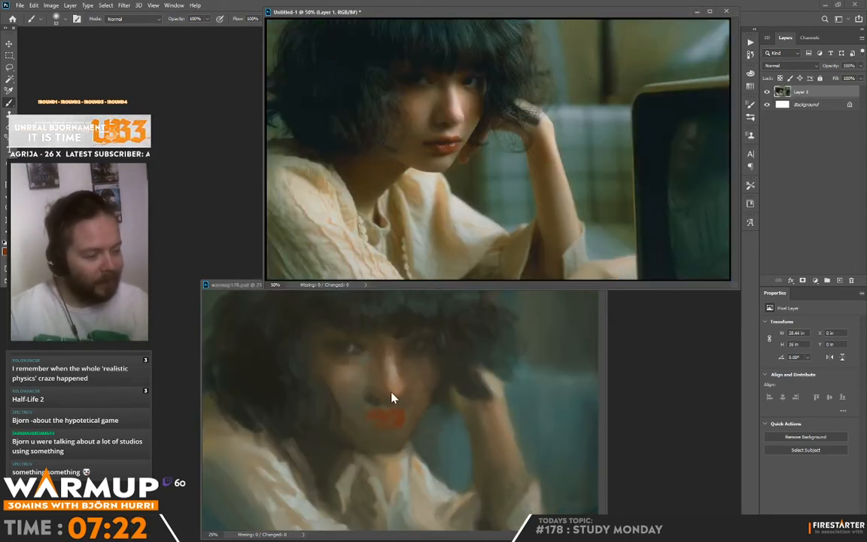
Sample nearby face and hair tones to trim the lip edge, darken the shadow under the nose and lighten the skin above the lips.
{"action": "left_click", "coordinate": [369, 418]}
{"action": "left_click", "coordinate": [367, 401], "text": "alt"}
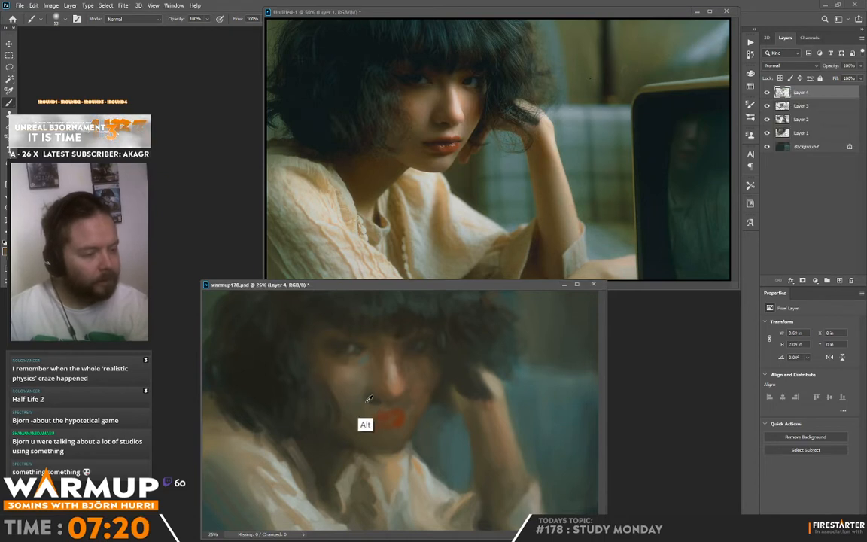
{"action": "left_click_drag", "start_coordinate": [366, 396], "coordinate": [374, 399]}
{"action": "left_click", "coordinate": [382, 401], "text": "alt"}
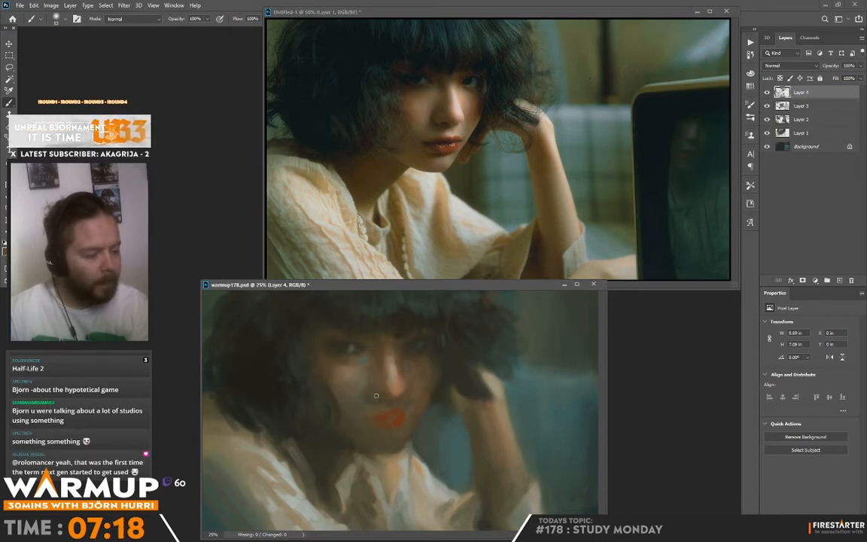
{"action": "left_click", "coordinate": [444, 382], "text": "alt"}
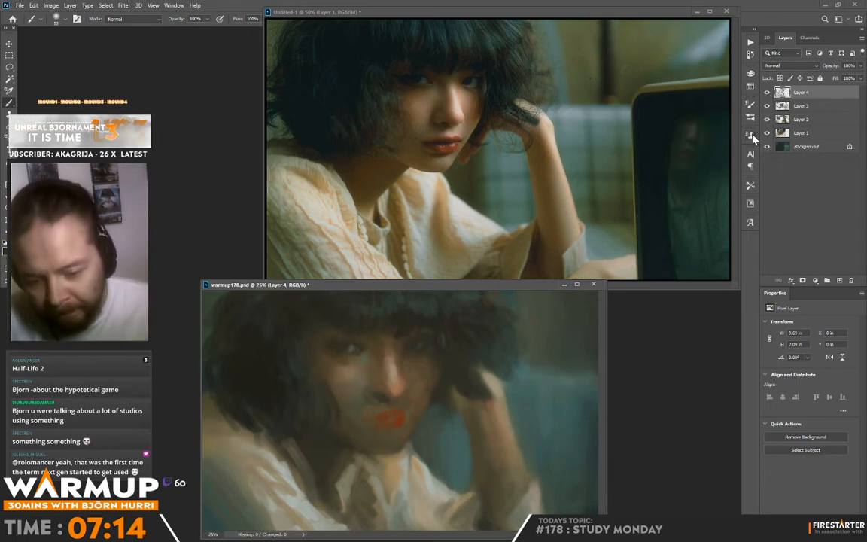
{"action": "left_click", "coordinate": [397, 394], "text": "alt"}
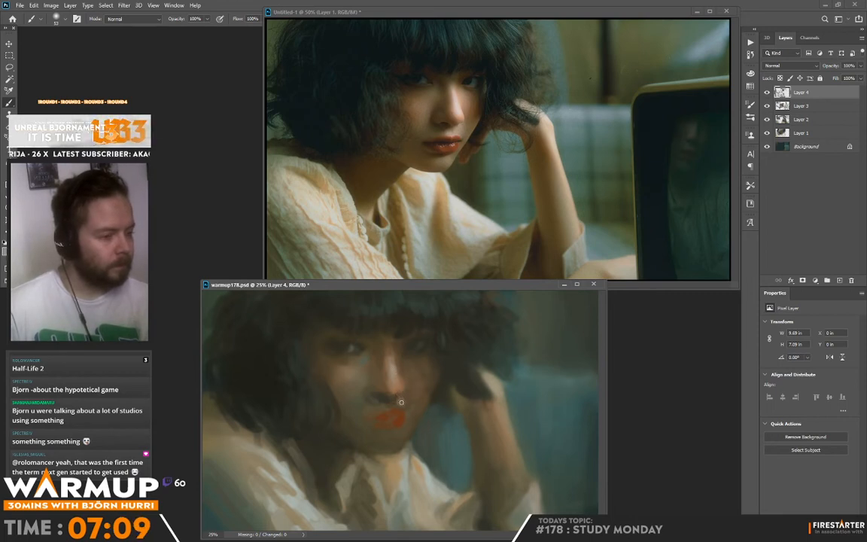
{"action": "left_click", "coordinate": [392, 407], "text": "alt"}
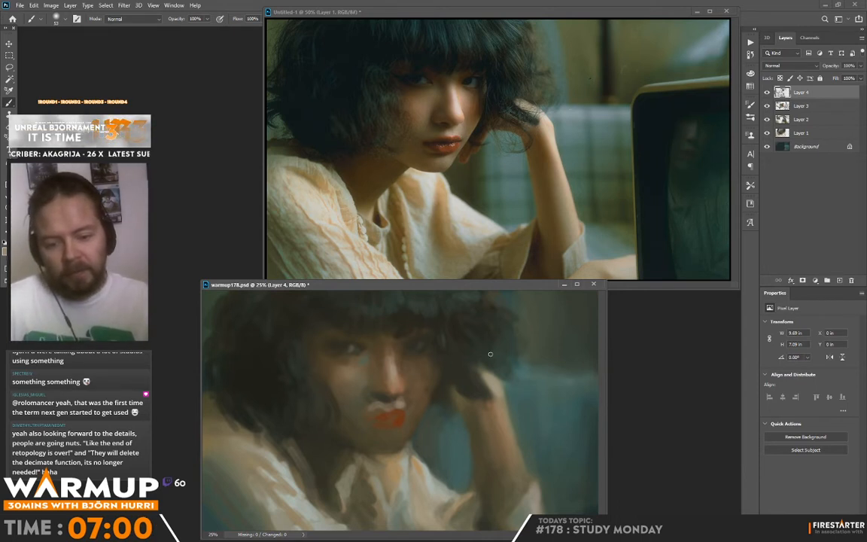
Sample skin tones around the nose and refine the nose's sides, bridge and the adjoining cheek.
{"action": "left_click", "coordinate": [410, 386], "text": "alt"}
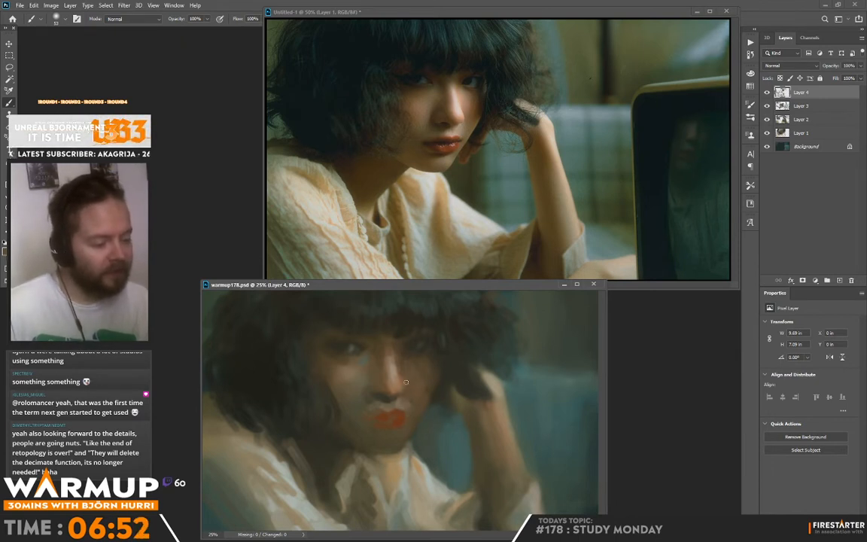
{"action": "left_click", "coordinate": [402, 381], "text": "alt"}
{"action": "left_click", "coordinate": [405, 365], "text": "alt"}
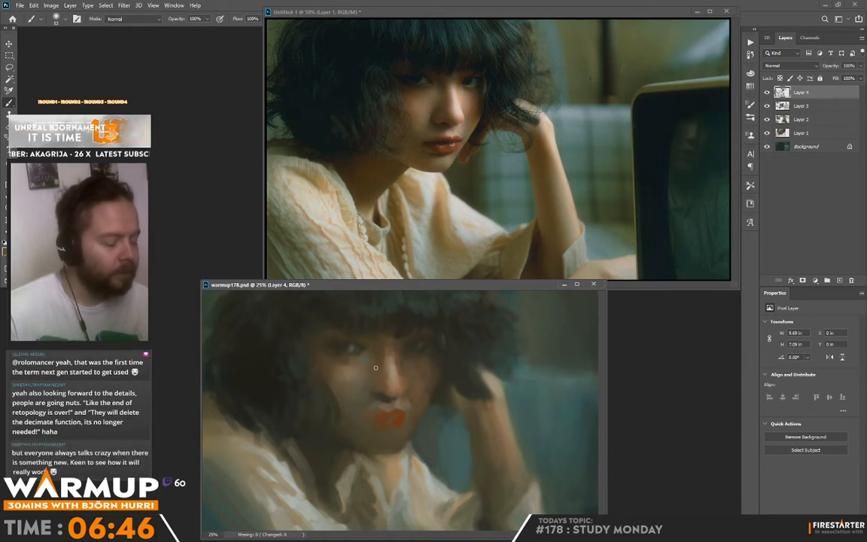
{"action": "left_click", "coordinate": [373, 376], "text": "alt"}
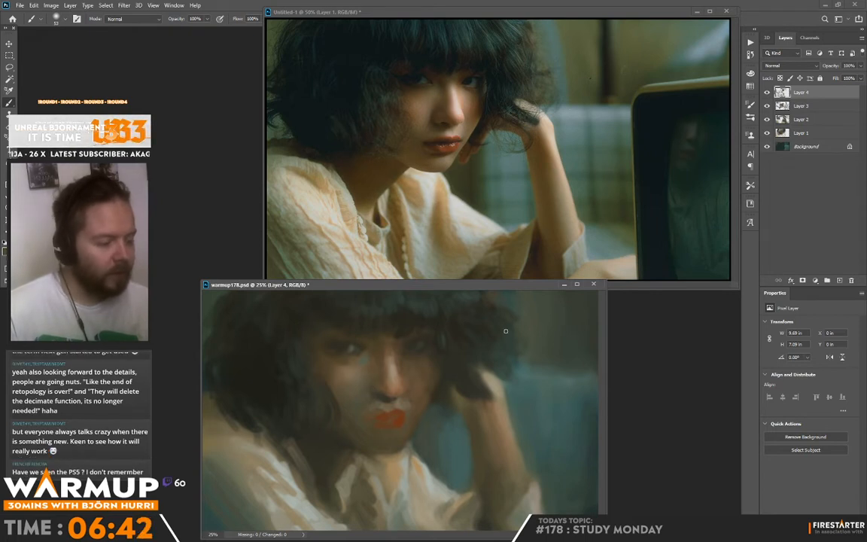
{"action": "left_click", "coordinate": [363, 369], "text": "alt"}
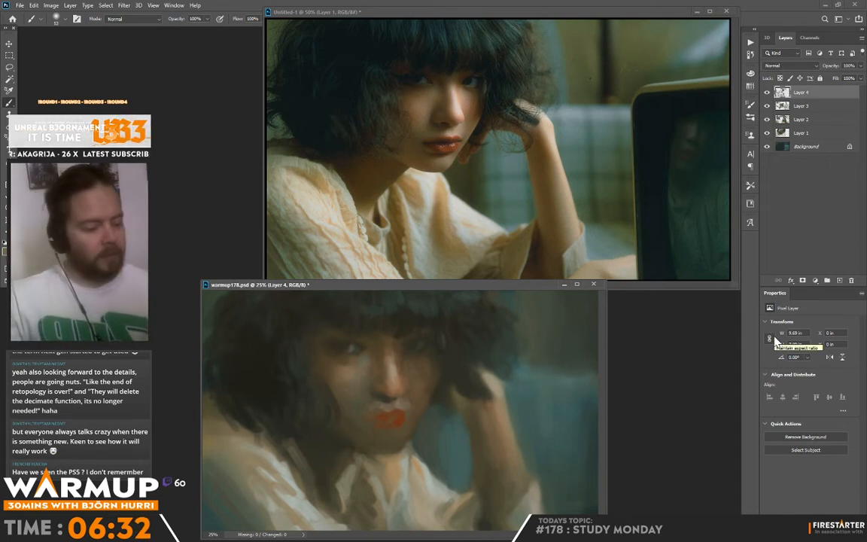
Sample the dark tone beneath the nose and paint the shaded upper lip and mouth line.
{"action": "key", "text": "alt"}
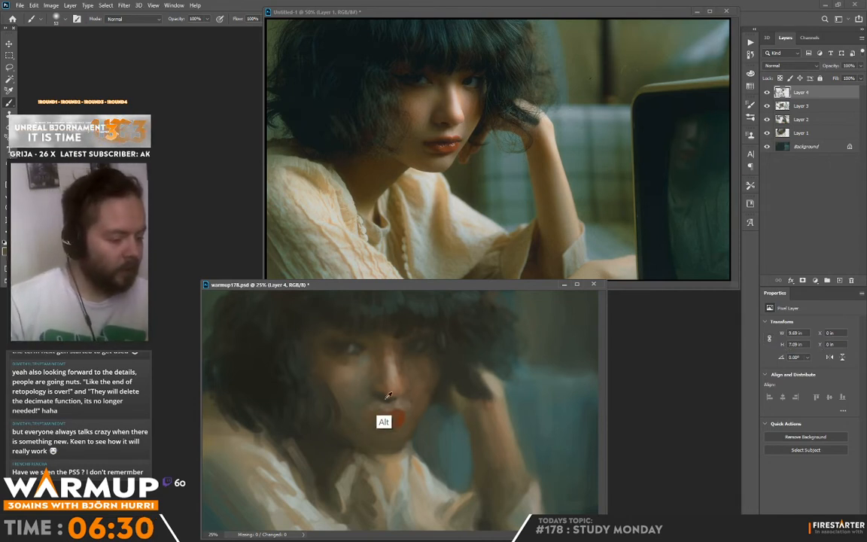
{"action": "left_click", "coordinate": [388, 396], "text": "alt"}
{"action": "left_click_drag", "start_coordinate": [382, 415], "coordinate": [398, 413]}
{"action": "left_click", "coordinate": [393, 418], "text": "alt"}
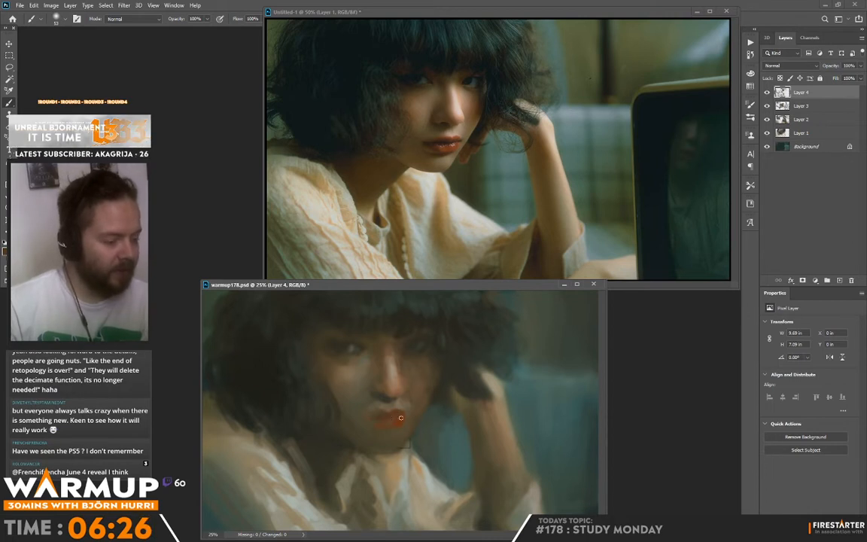
Set the brush size to 23 px and refine the nostrils and lip contours with sampled dark and red tones.
{"action": "right_click", "coordinate": [441, 384]}
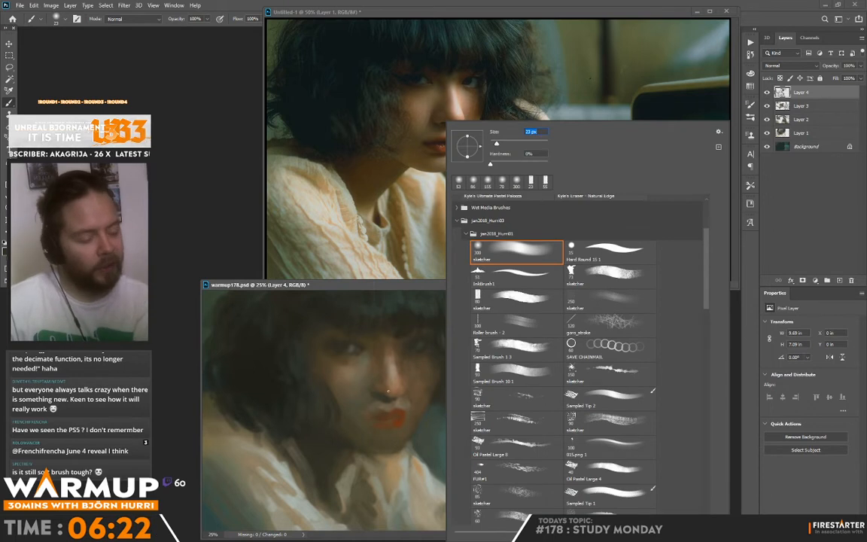
{"action": "left_click", "coordinate": [388, 392]}
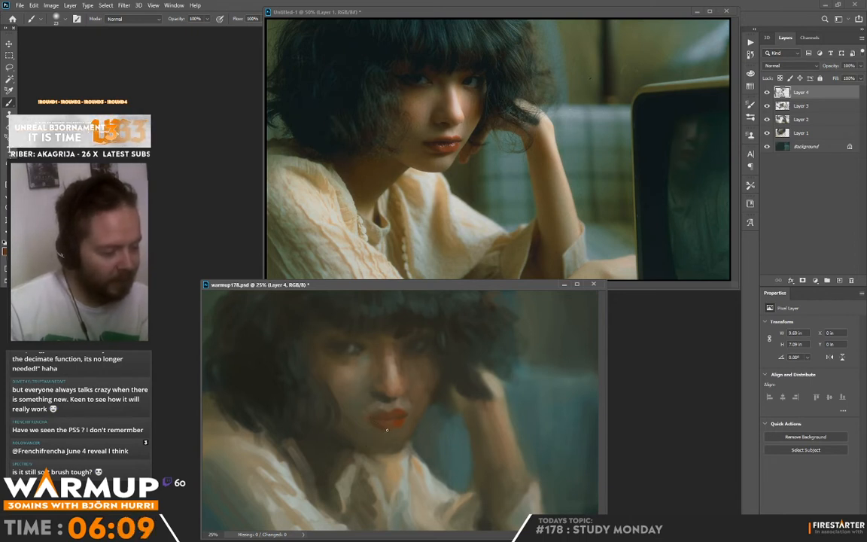
{"action": "left_click", "coordinate": [389, 412], "text": "alt"}
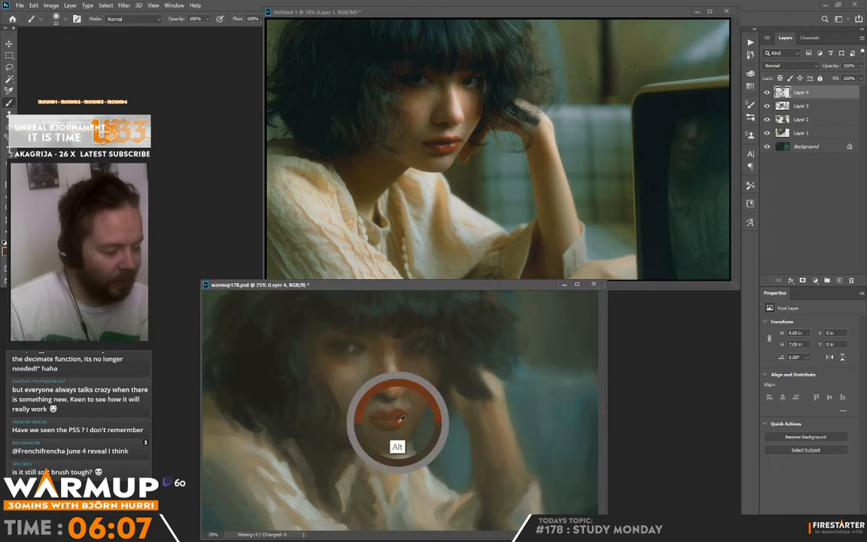
{"action": "left_click", "coordinate": [393, 423], "text": "alt"}
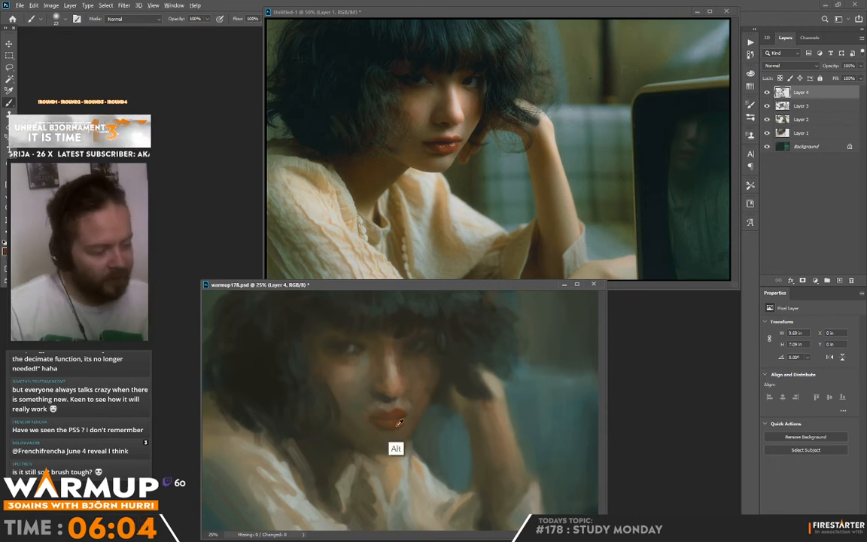
Set the foreground colour to the pale teal #b0d6ca, dab highlights on the lower lip and touch up the skin above the mouth.
{"action": "left_click", "coordinate": [5, 251]}
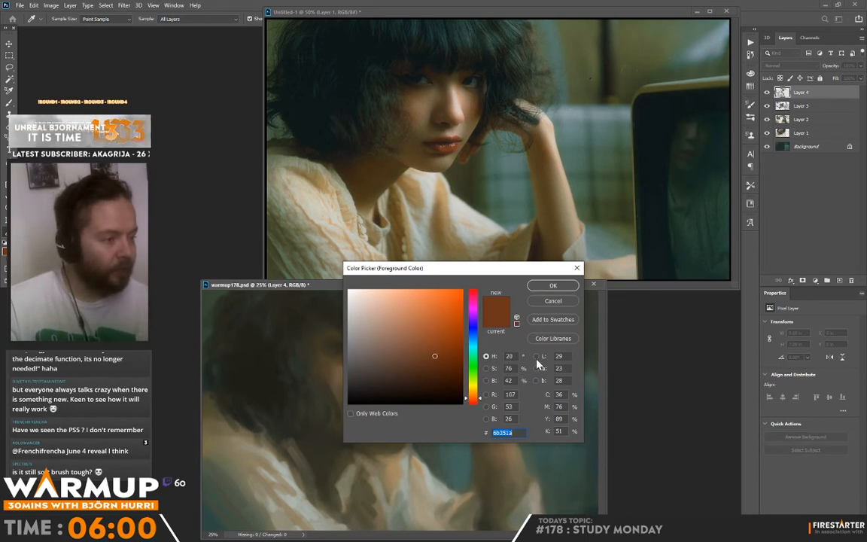
{"action": "left_click", "coordinate": [478, 353]}
{"action": "left_click", "coordinate": [371, 309]}
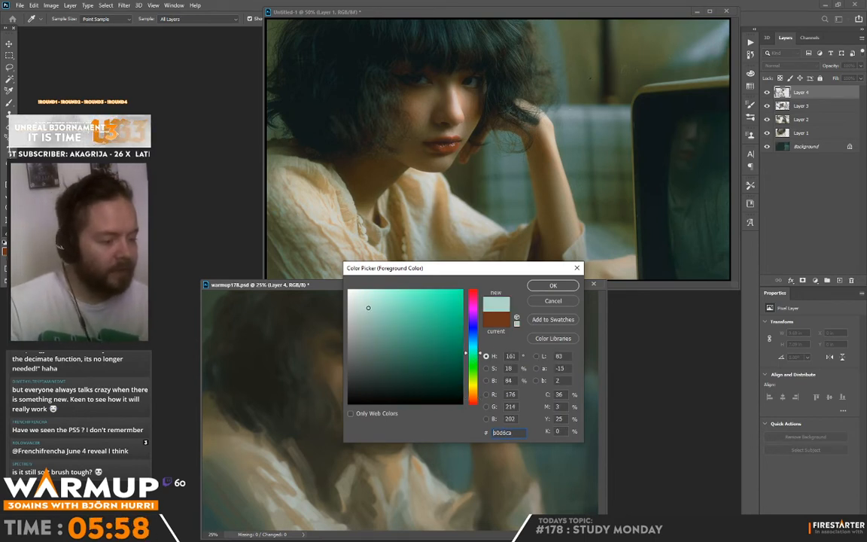
{"action": "left_click", "coordinate": [550, 287]}
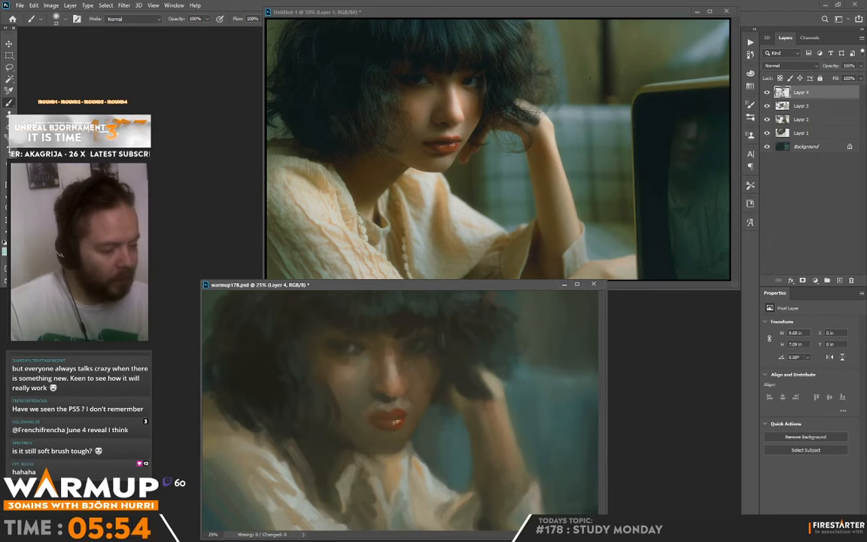
{"action": "left_click", "coordinate": [392, 426], "text": "alt"}
{"action": "left_click_drag", "start_coordinate": [389, 424], "coordinate": [399, 421]}
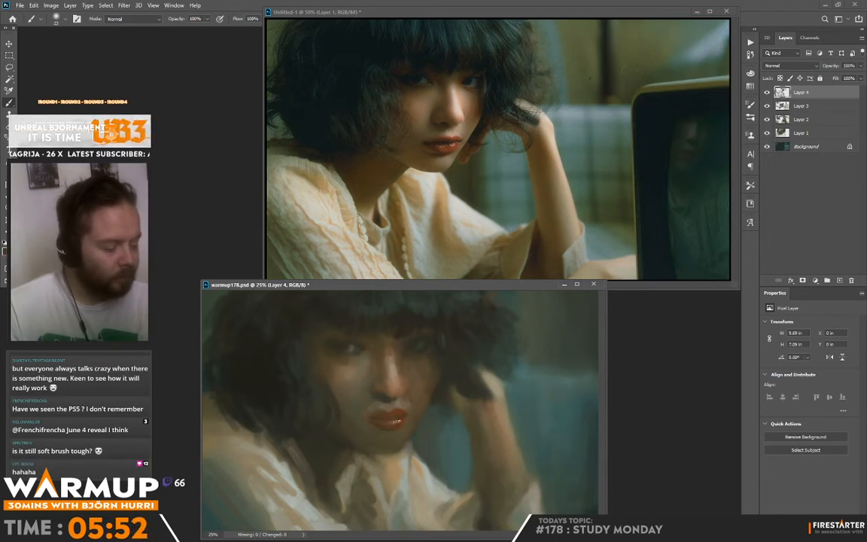
{"action": "left_click", "coordinate": [381, 405], "text": "alt"}
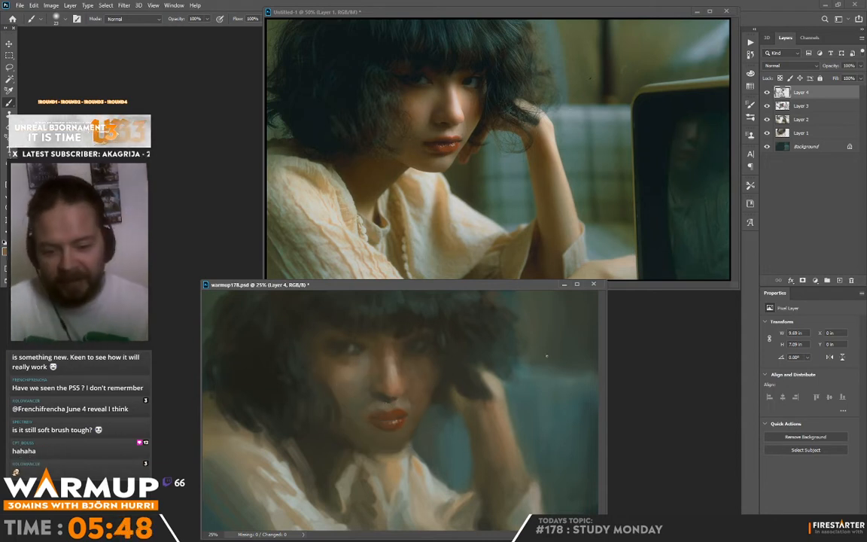
{"action": "right_click", "coordinate": [471, 344]}
{"action": "left_click_drag", "start_coordinate": [552, 147], "coordinate": [554, 148]}
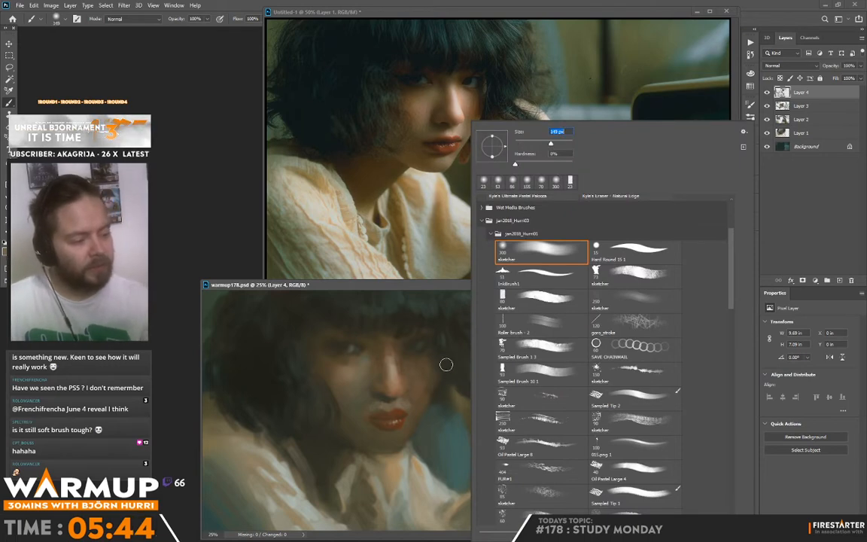
{"action": "left_click_drag", "start_coordinate": [404, 319], "coordinate": [390, 424]}
{"action": "key", "text": "ctrl+z"}
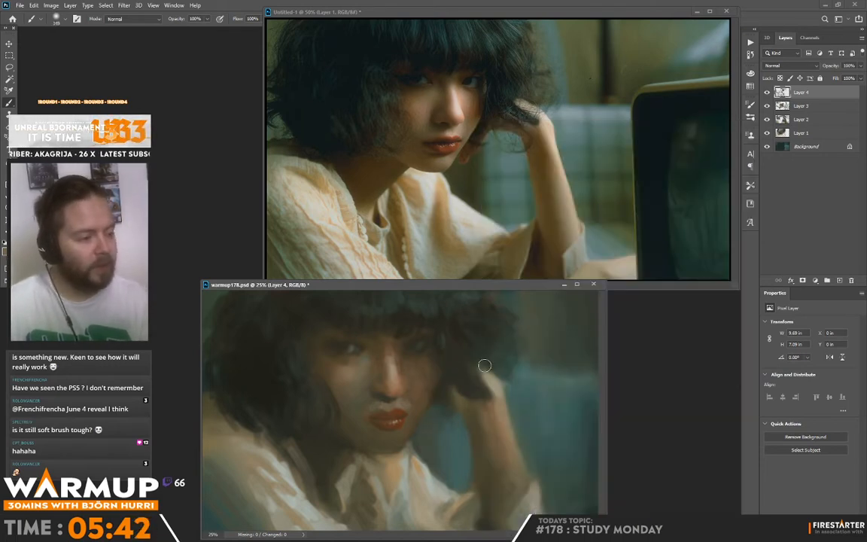
Set the brush size to 66 px and soften the skin around the nose, mouth and cheek with sampled tones.
{"action": "right_click", "coordinate": [451, 402]}
{"action": "left_click", "coordinate": [505, 144]}
{"action": "left_click", "coordinate": [393, 391], "text": "alt"}
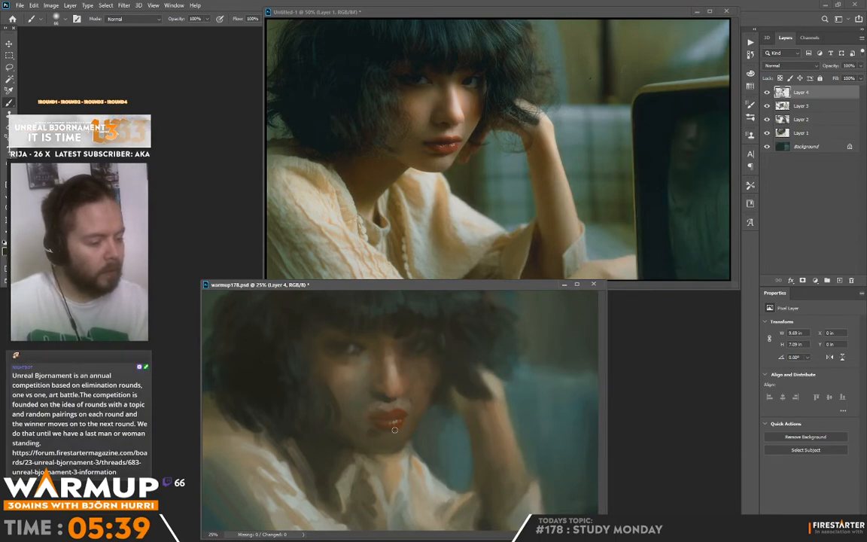
{"action": "left_click", "coordinate": [364, 412], "text": "alt"}
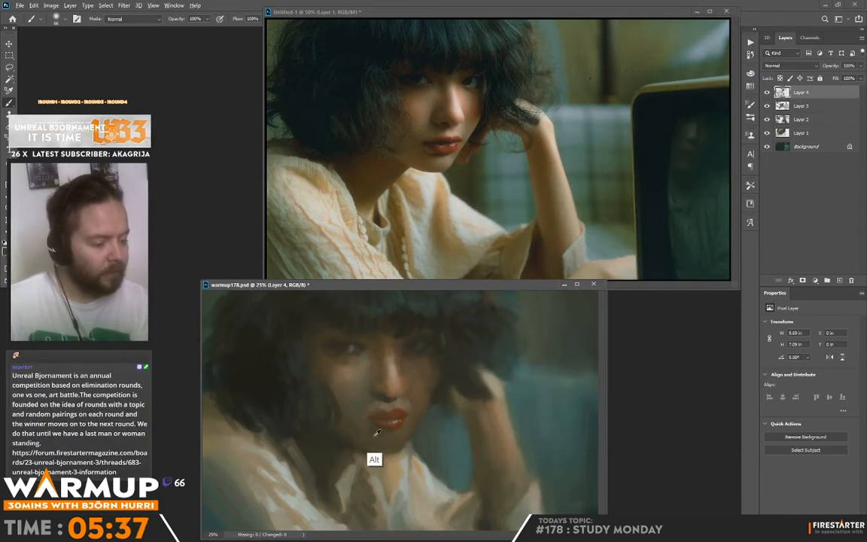
{"action": "left_click", "coordinate": [336, 390], "text": "alt"}
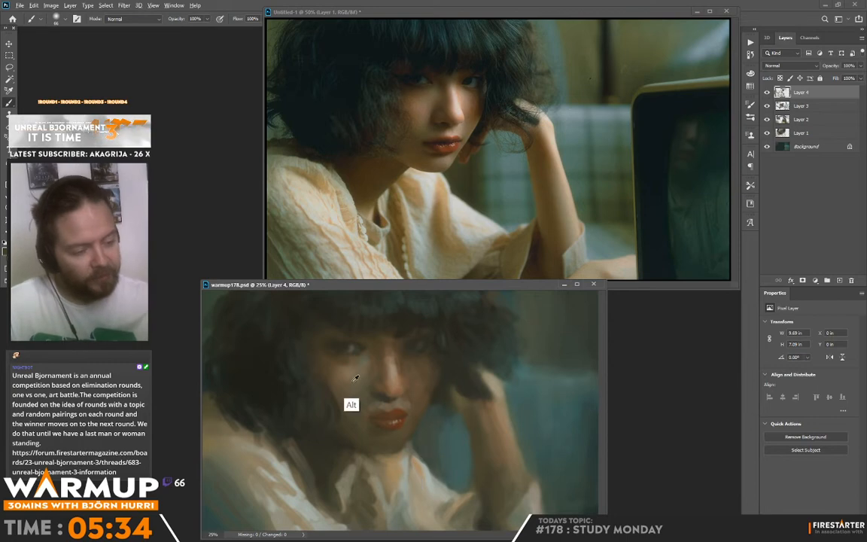
Add a new layer above Layer 4 and set its blend mode to Overlay.
{"action": "left_click", "coordinate": [840, 281]}
{"action": "left_click", "coordinate": [776, 66]}
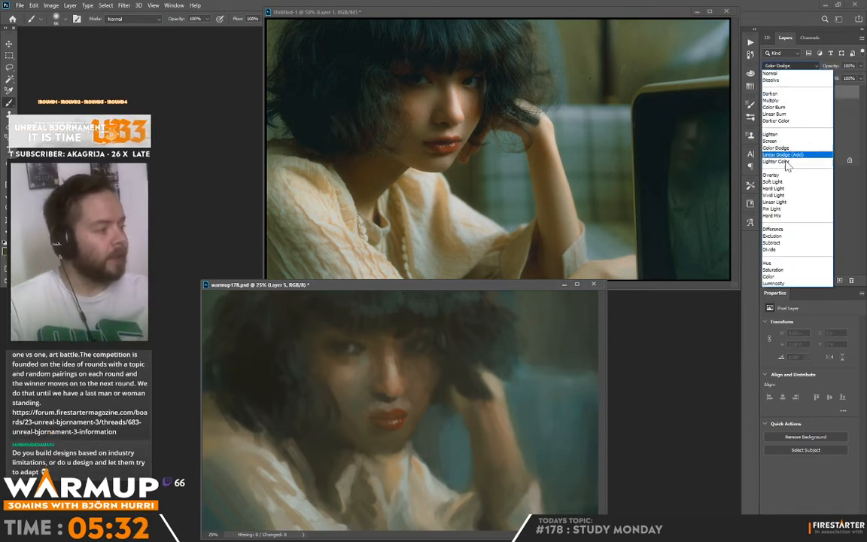
{"action": "left_click", "coordinate": [784, 165]}
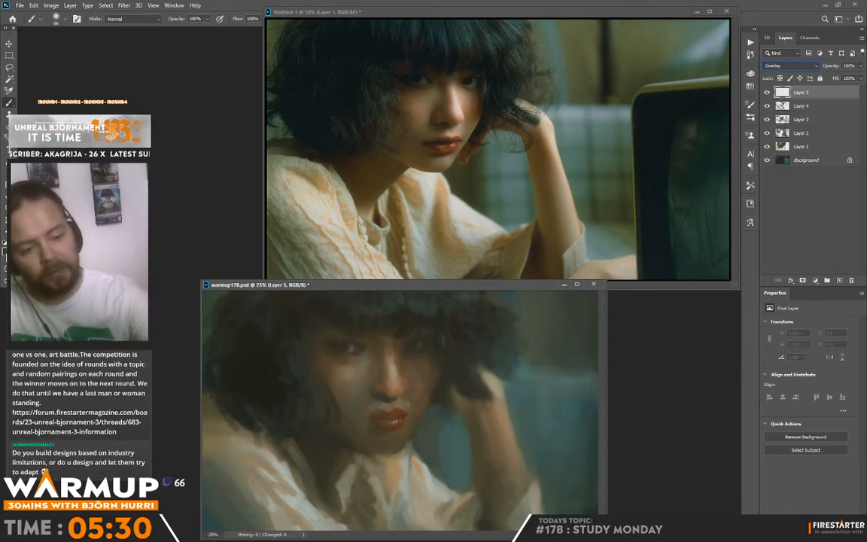
Set the foreground colour to a bright orange.
{"action": "left_click", "coordinate": [4, 253]}
{"action": "left_click_drag", "start_coordinate": [478, 394], "coordinate": [475, 397]}
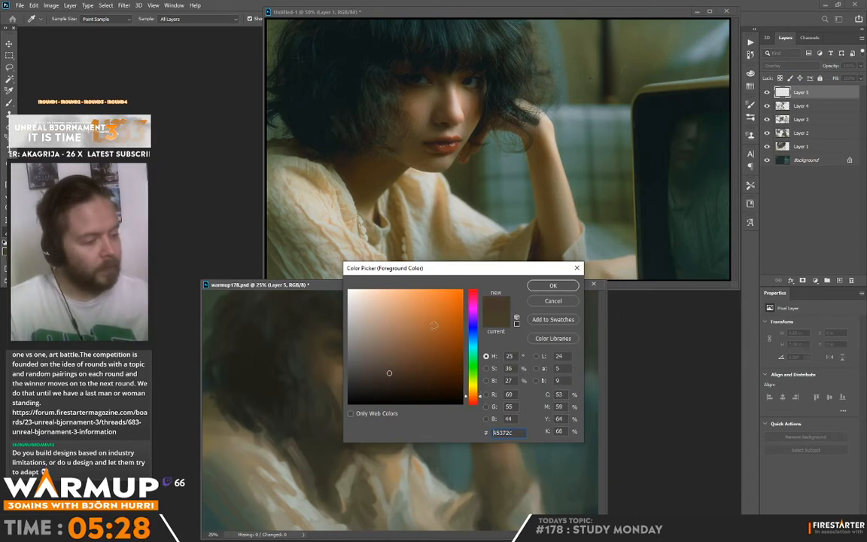
{"action": "left_click", "coordinate": [421, 295]}
{"action": "left_click", "coordinate": [549, 287]}
Brush a soft orange glow over the neck, chin and face, using brush sizes of 174 px and 448 px.
{"action": "right_click", "coordinate": [467, 368]}
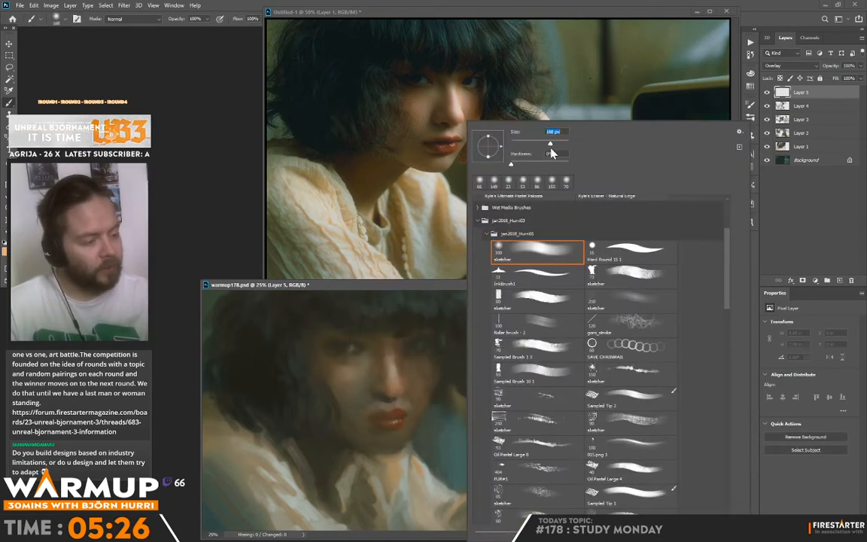
{"action": "left_click_drag", "start_coordinate": [550, 148], "coordinate": [552, 148]}
{"action": "left_click", "coordinate": [347, 437]}
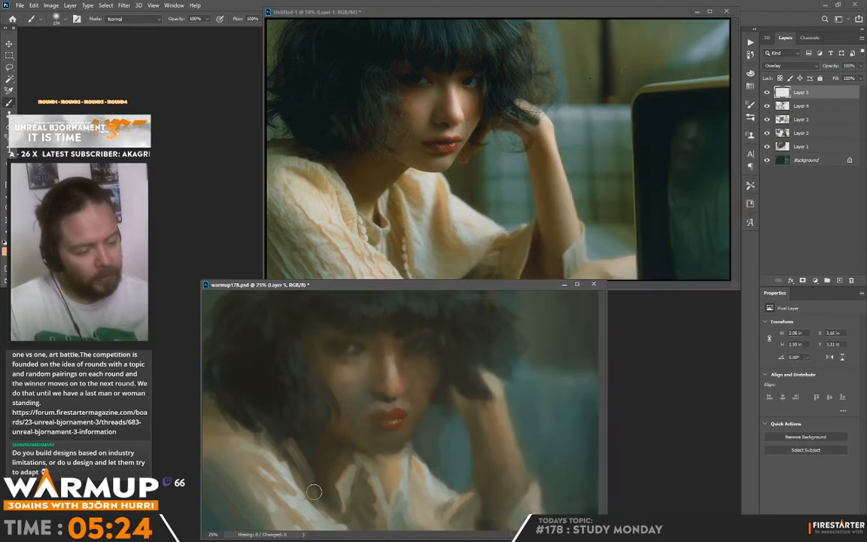
{"action": "right_click", "coordinate": [399, 350]}
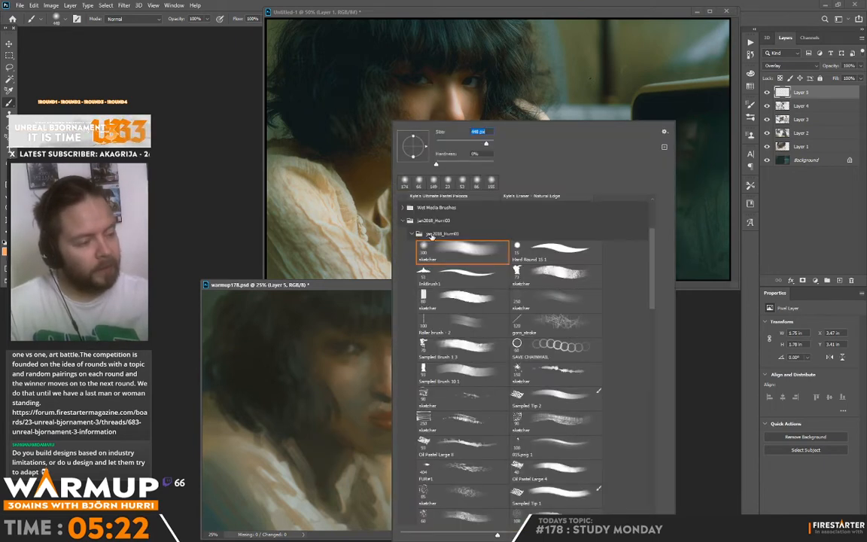
{"action": "mouse_move", "coordinate": [324, 466]}
{"action": "left_mouse_down"}
{"action": "mouse_move", "coordinate": [352, 383]}
{"action": "mouse_move", "coordinate": [364, 429]}
{"action": "mouse_move", "coordinate": [398, 438]}
{"action": "left_mouse_up"}
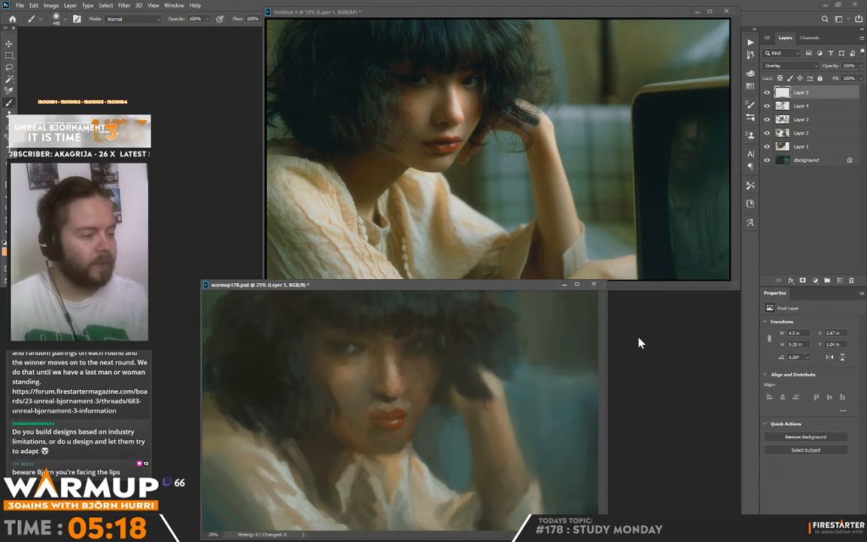
Set the brush size to 21 px, sample a dark facial tone and add a new layer above Layer 5.
{"action": "right_click", "coordinate": [474, 322]}
{"action": "left_click", "coordinate": [525, 145]}
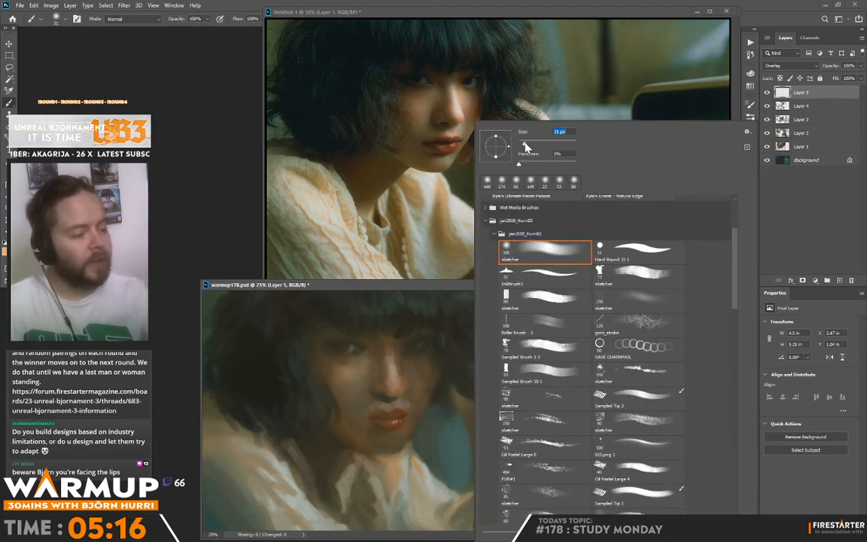
{"action": "left_click", "coordinate": [387, 406], "text": "alt"}
{"action": "left_click", "coordinate": [345, 356], "text": "alt"}
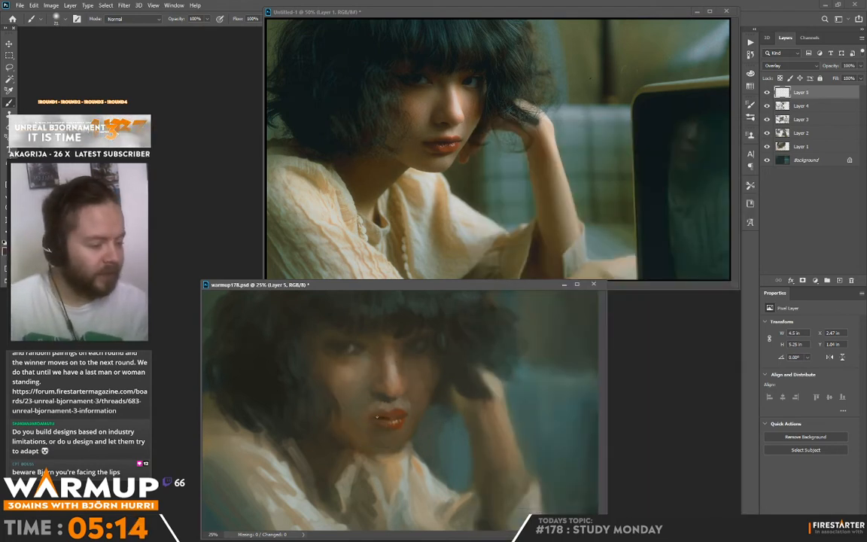
{"action": "left_click", "coordinate": [839, 279]}
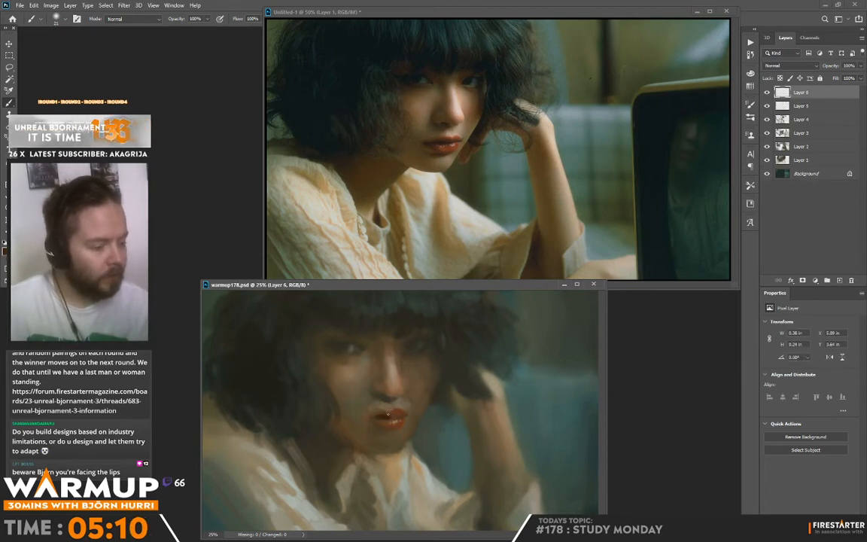
Redefine the parting line and lower edge of the lips with small strokes on Layer 6.
{"action": "left_click", "coordinate": [388, 423], "text": "alt"}
{"action": "mouse_move", "coordinate": [373, 415]}
{"action": "left_mouse_down"}
{"action": "mouse_move", "coordinate": [408, 413]}
{"action": "mouse_move", "coordinate": [399, 415]}
{"action": "left_mouse_up"}
{"action": "left_click", "coordinate": [399, 412], "text": "alt"}
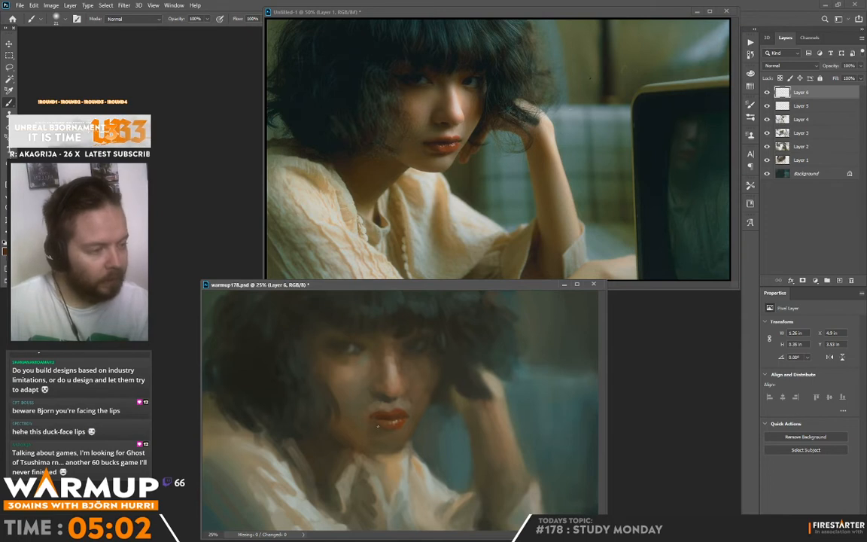
{"action": "mouse_move", "coordinate": [382, 428]}
{"action": "left_mouse_down"}
{"action": "mouse_move", "coordinate": [397, 426]}
{"action": "mouse_move", "coordinate": [390, 430]}
{"action": "left_mouse_up"}
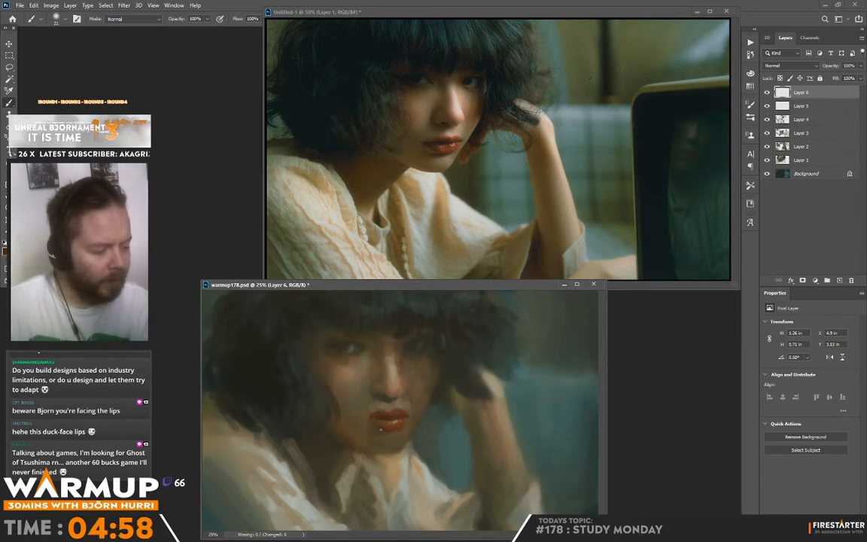
Sample darker tones from the face and shape the mouth corner and the shadow beneath the lower lip.
{"action": "left_click", "coordinate": [327, 418], "text": "alt"}
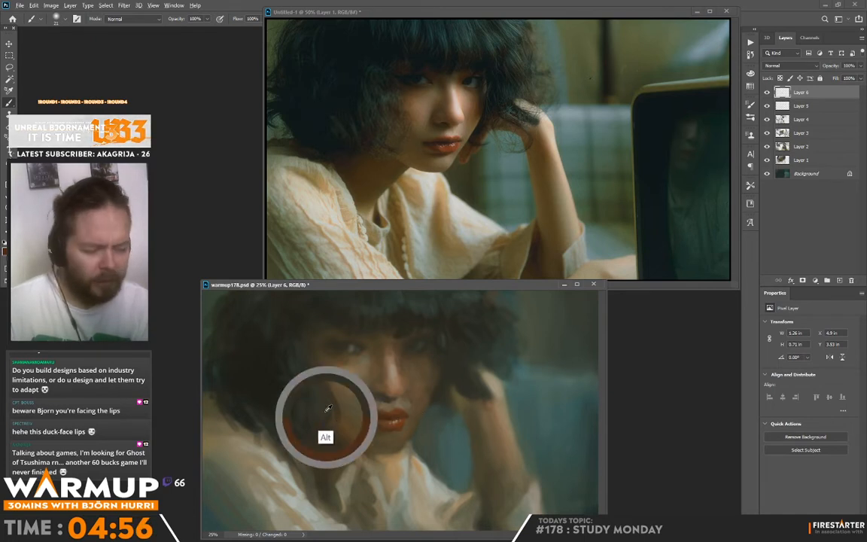
{"action": "left_click", "coordinate": [296, 402], "text": "alt"}
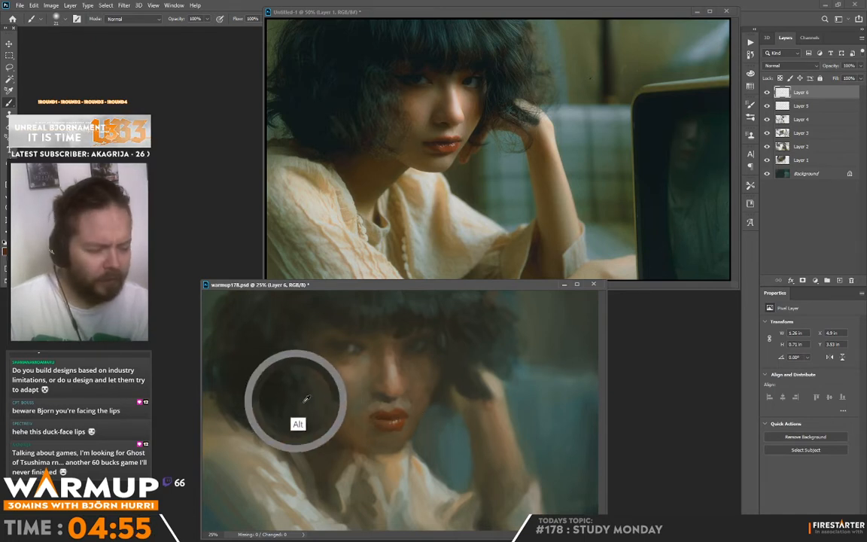
{"action": "left_click", "coordinate": [368, 437], "text": "alt"}
{"action": "left_click", "coordinate": [382, 450], "text": "alt"}
{"action": "left_click_drag", "start_coordinate": [372, 428], "coordinate": [368, 423]}
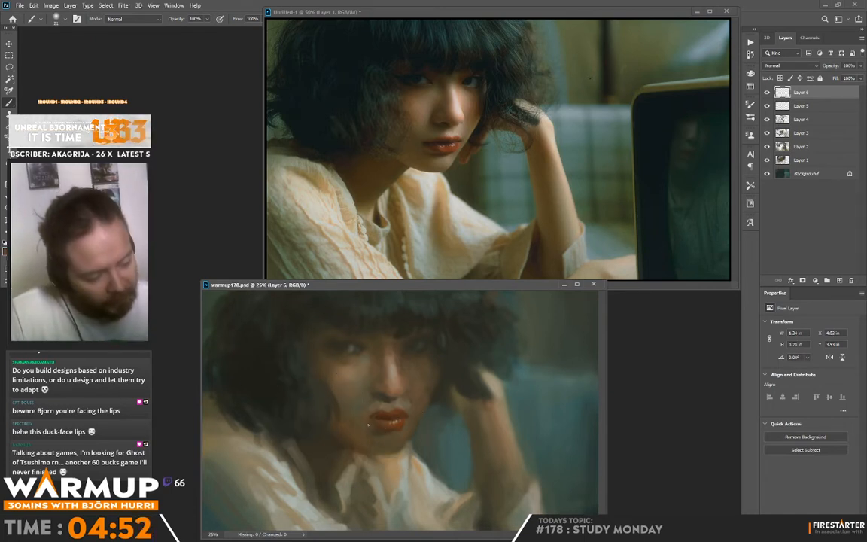
{"action": "left_click", "coordinate": [377, 428], "text": "alt"}
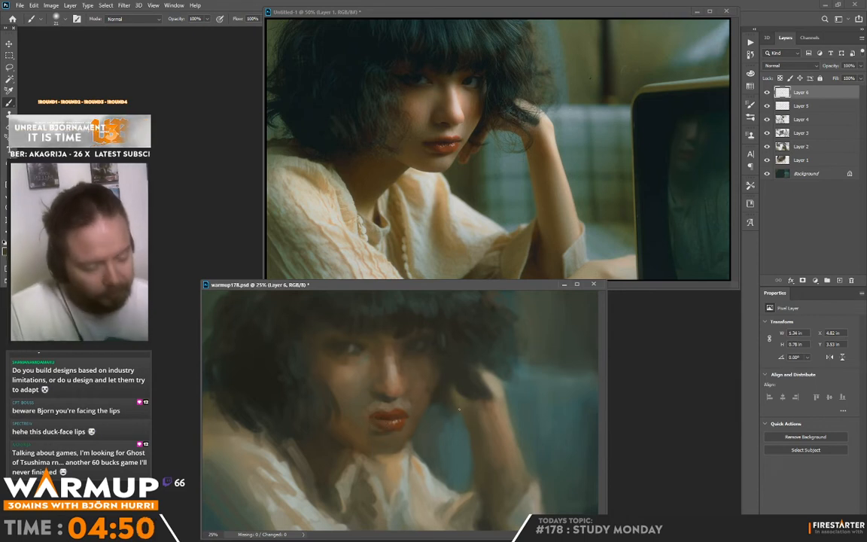
{"action": "left_click", "coordinate": [380, 423], "text": "alt"}
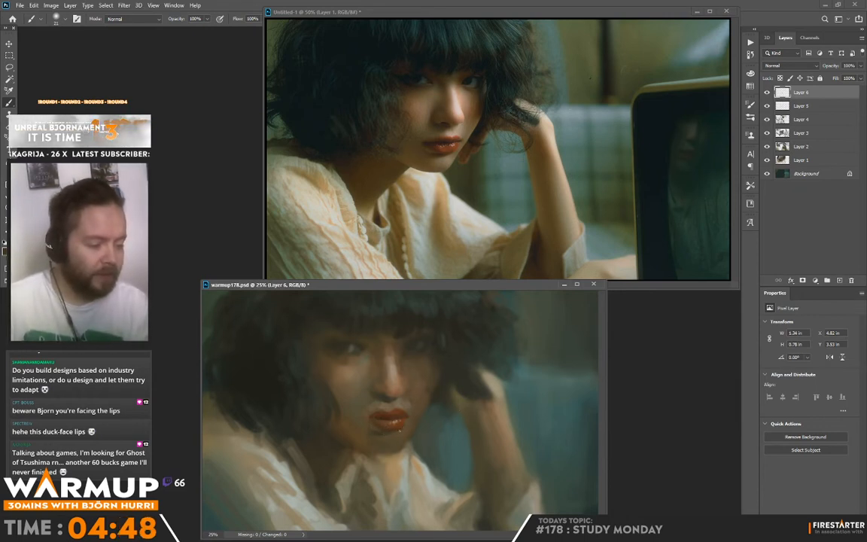
Sample a skin tone near the nose, enlarge the brush and soften the skin under the lower lip.
{"action": "left_click", "coordinate": [393, 400], "text": "alt"}
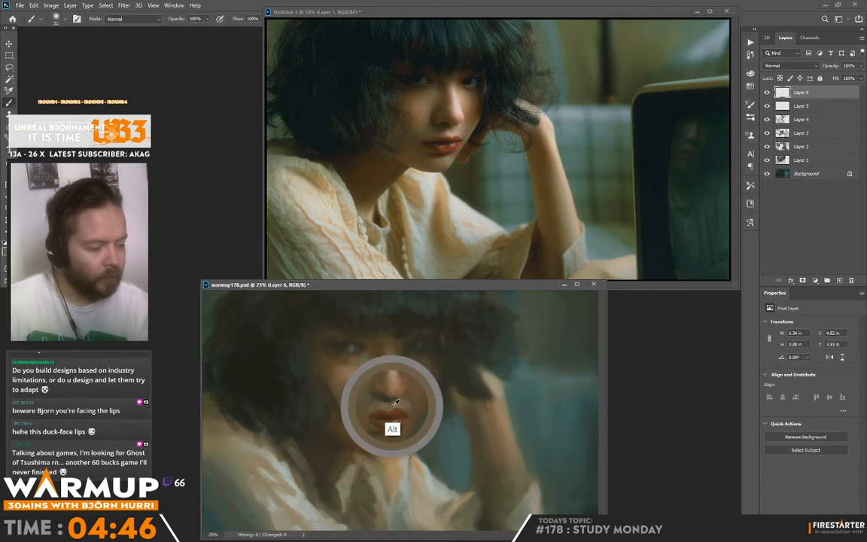
{"action": "right_click", "coordinate": [435, 318]}
{"action": "left_click", "coordinate": [482, 143]}
{"action": "left_click", "coordinate": [400, 434]}
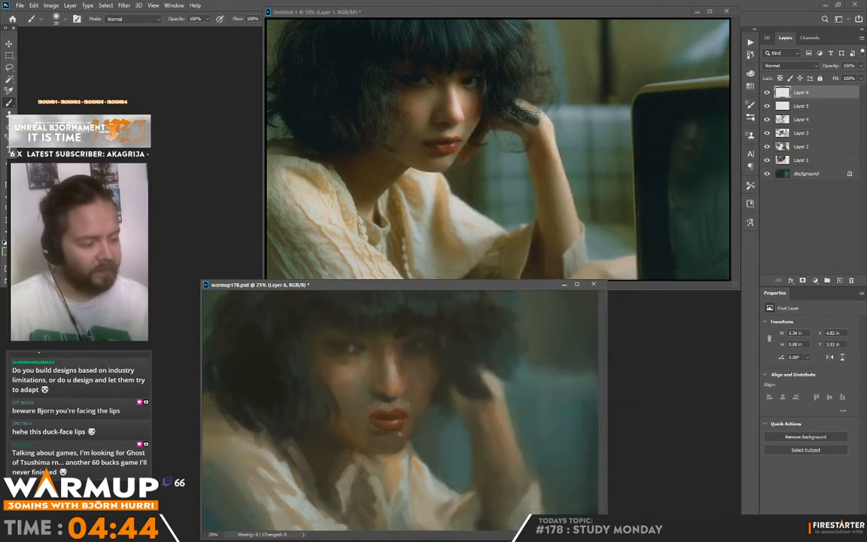
{"action": "left_click_drag", "start_coordinate": [405, 435], "coordinate": [405, 433]}
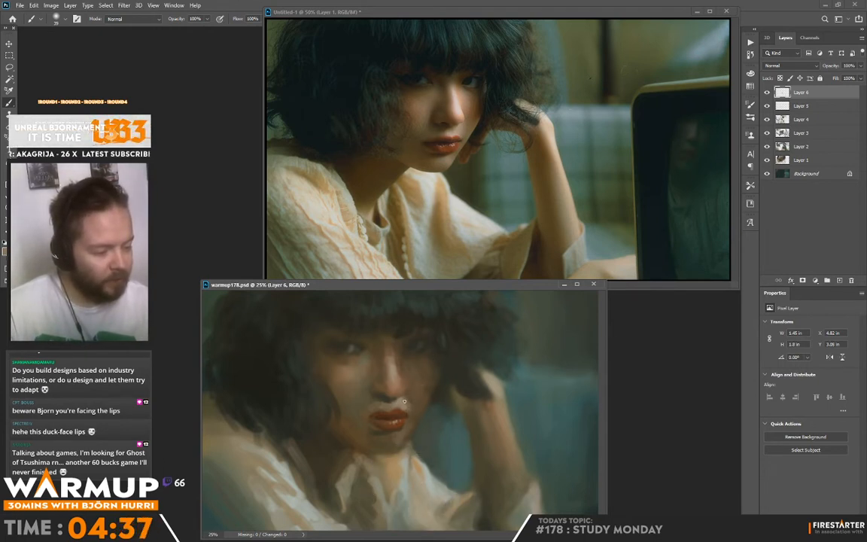
Paint the nostril area and nose bridge with sampled skin tones, then sample a light tone from the blouse.
{"action": "mouse_move", "coordinate": [405, 401]}
{"action": "left_mouse_down"}
{"action": "mouse_move", "coordinate": [438, 349]}
{"action": "mouse_move", "coordinate": [411, 398]}
{"action": "mouse_move", "coordinate": [402, 372]}
{"action": "mouse_move", "coordinate": [416, 323]}
{"action": "mouse_move", "coordinate": [399, 339]}
{"action": "left_mouse_up"}
{"action": "left_click", "coordinate": [417, 394], "text": "alt"}
{"action": "left_click", "coordinate": [392, 395], "text": "alt"}
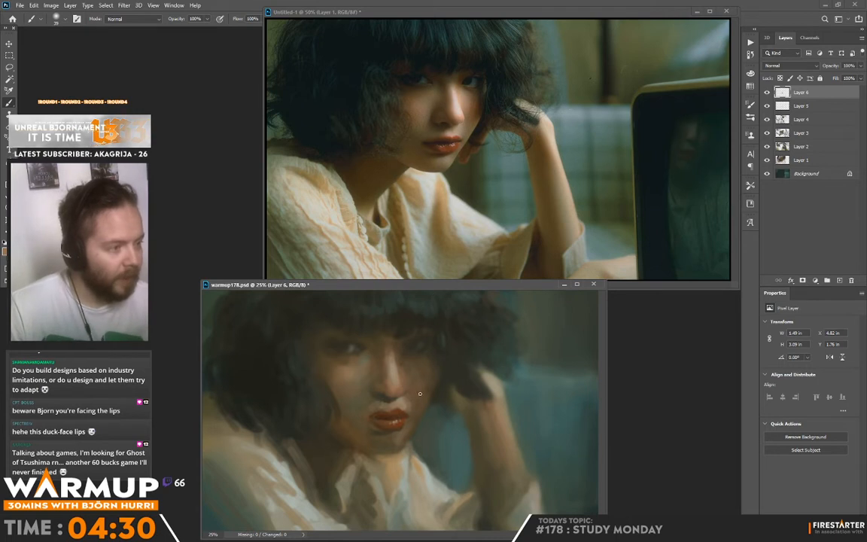
{"action": "left_click", "coordinate": [420, 495], "text": "alt"}
{"action": "left_click", "coordinate": [403, 505], "text": "alt"}
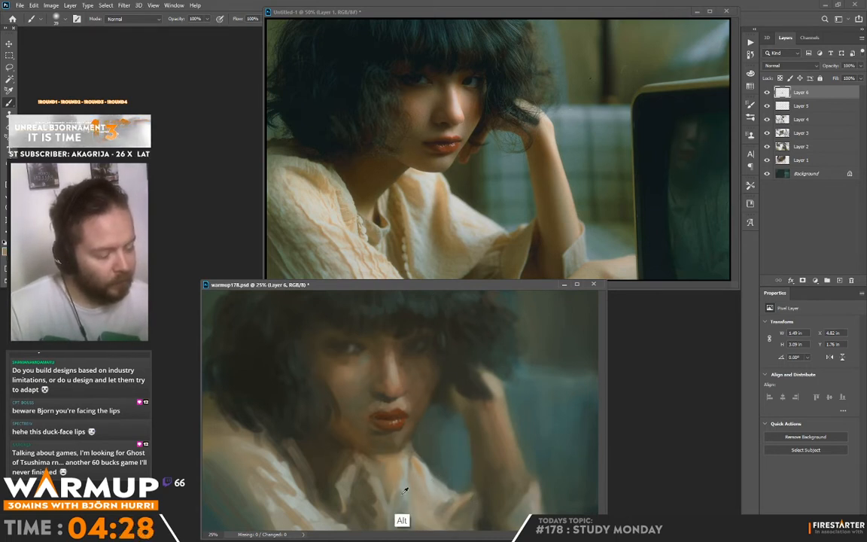
Set the brush size to 72 px and paint sampled skin tones beside the nose bridge, below the shadow-side eye.
{"action": "right_click", "coordinate": [417, 363]}
{"action": "left_click", "coordinate": [476, 144]}
{"action": "left_click", "coordinate": [403, 346], "text": "alt"}
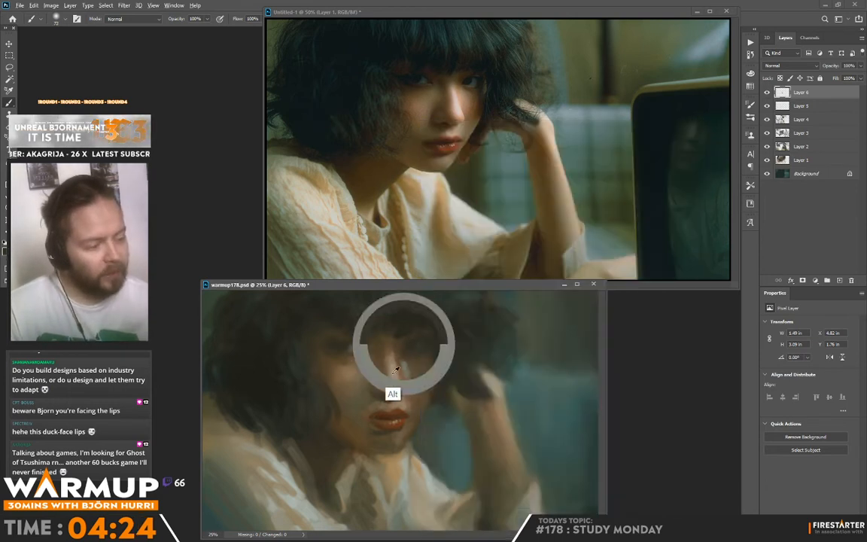
{"action": "left_click", "coordinate": [353, 349], "text": "alt"}
{"action": "left_click", "coordinate": [410, 367], "text": "alt"}
{"action": "mouse_move", "coordinate": [408, 365]}
{"action": "left_mouse_down"}
{"action": "mouse_move", "coordinate": [409, 377]}
{"action": "mouse_move", "coordinate": [407, 360]}
{"action": "left_mouse_up"}
{"action": "left_click", "coordinate": [418, 359], "text": "alt"}
{"action": "left_click", "coordinate": [413, 367], "text": "alt"}
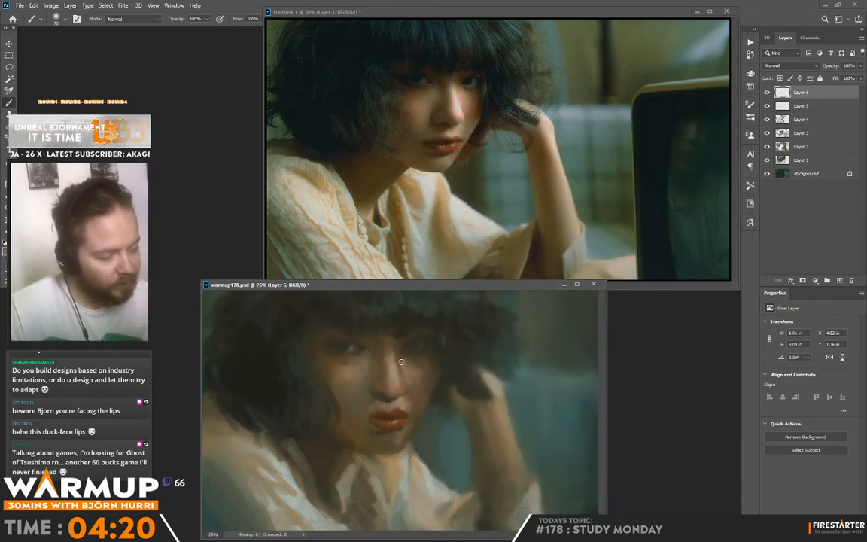
Set the brush size to 32 px and refine the skin beneath the shadow-side eye with resampled tones.
{"action": "right_click", "coordinate": [402, 362]}
{"action": "left_click", "coordinate": [414, 359], "text": "alt"}
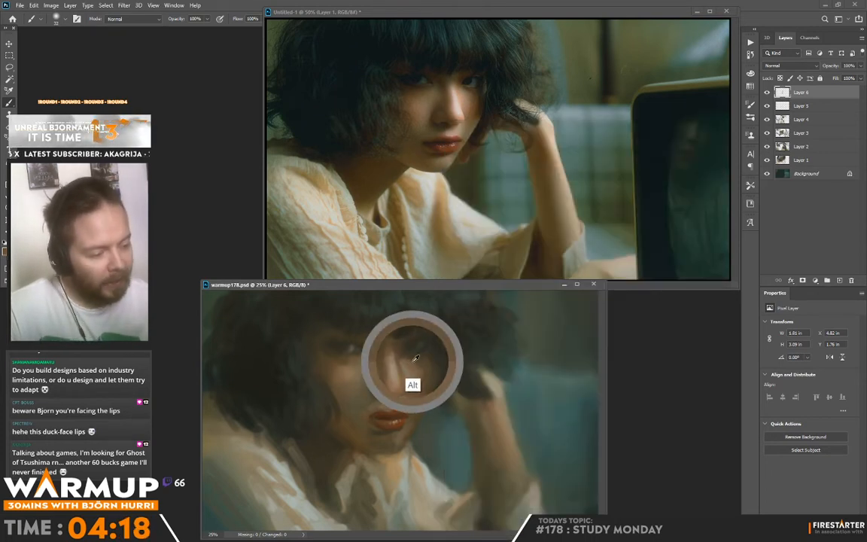
{"action": "left_click", "coordinate": [410, 362], "text": "alt"}
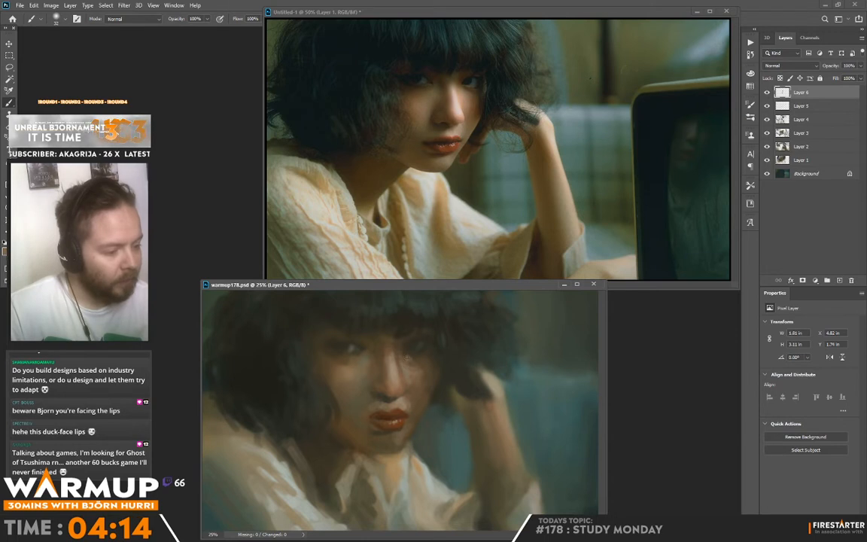
{"action": "left_click", "coordinate": [412, 356], "text": "alt"}
{"action": "left_click", "coordinate": [413, 361], "text": "alt"}
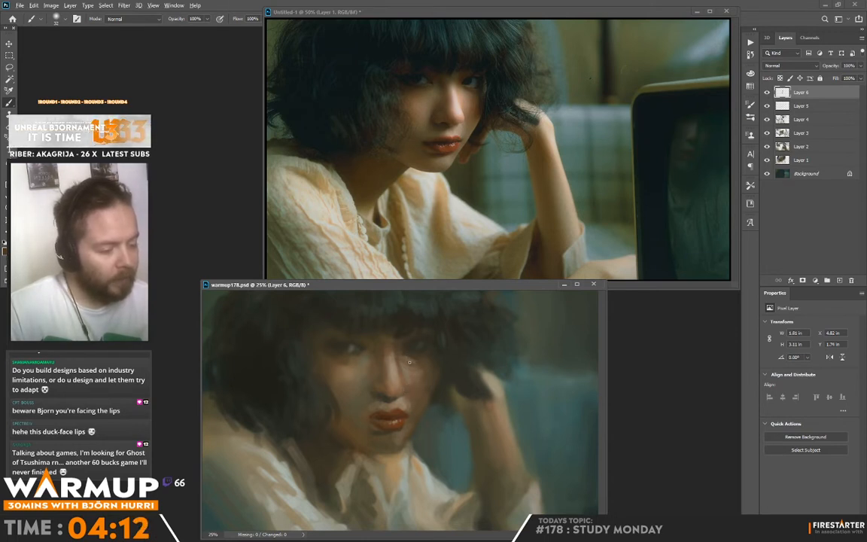
{"action": "left_click", "coordinate": [406, 356], "text": "alt"}
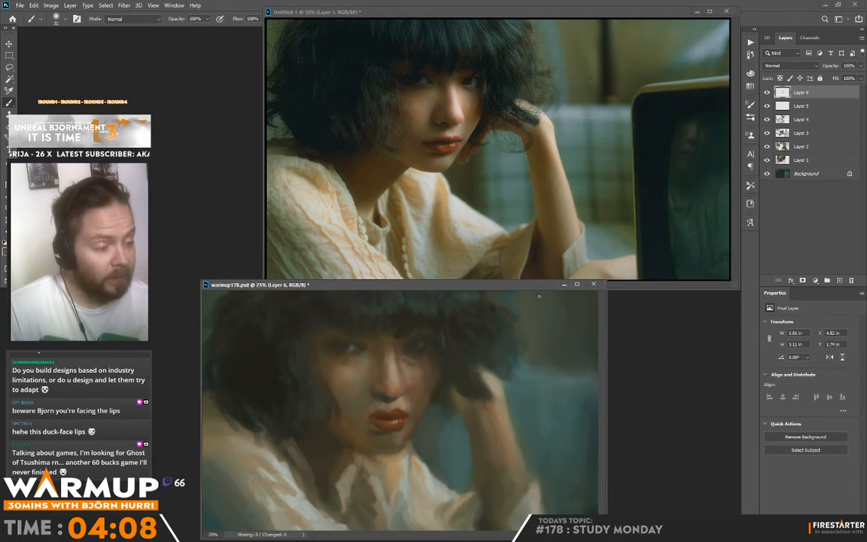
Blend sampled skin tones down the shadow-side cheek and touch up the nearby edge of the lips.
{"action": "left_click", "coordinate": [413, 363], "text": "alt"}
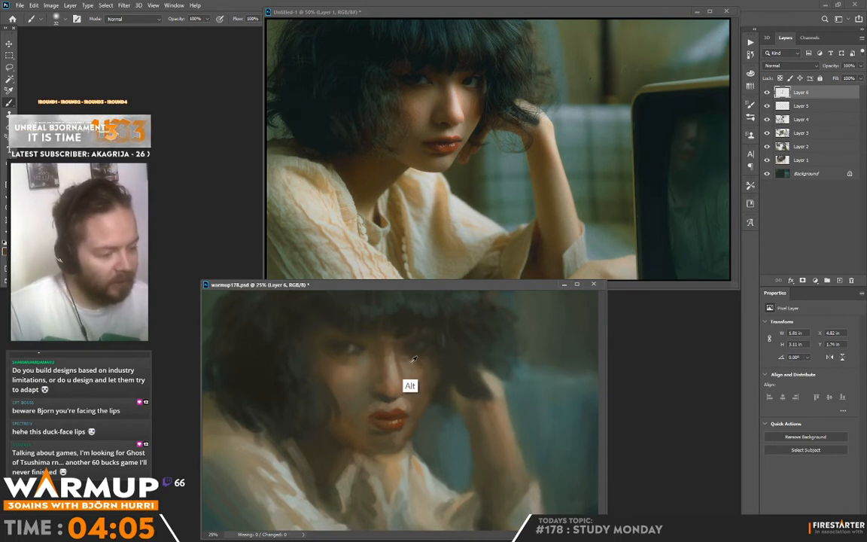
{"action": "left_click", "coordinate": [411, 368], "text": "alt"}
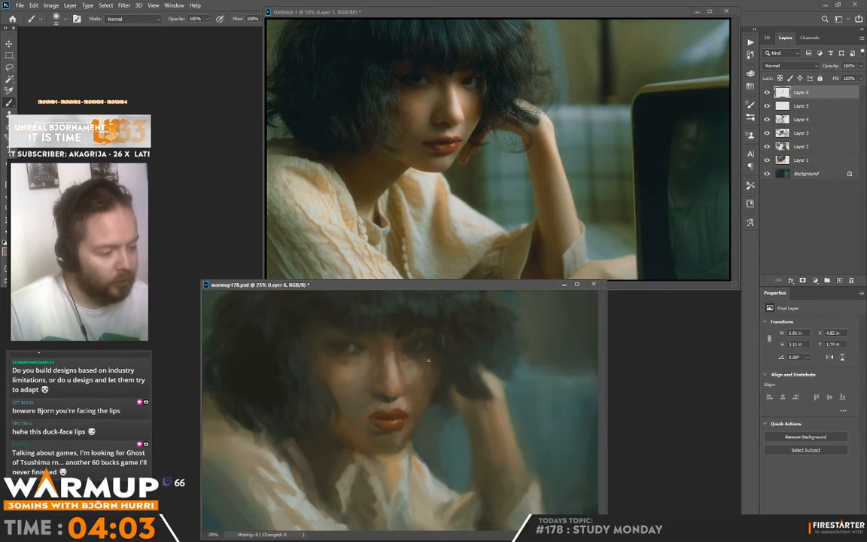
{"action": "left_click", "coordinate": [417, 375], "text": "alt"}
{"action": "left_click", "coordinate": [424, 381], "text": "alt"}
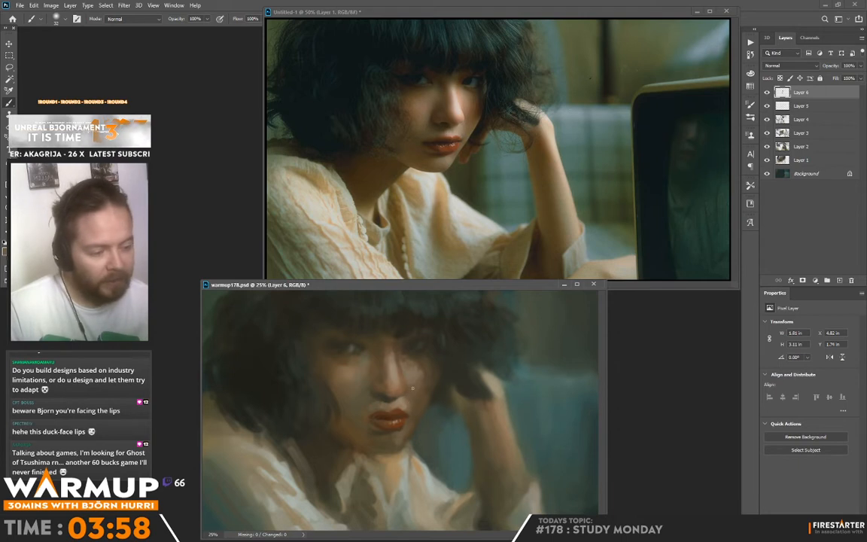
{"action": "left_click", "coordinate": [402, 426], "text": "alt"}
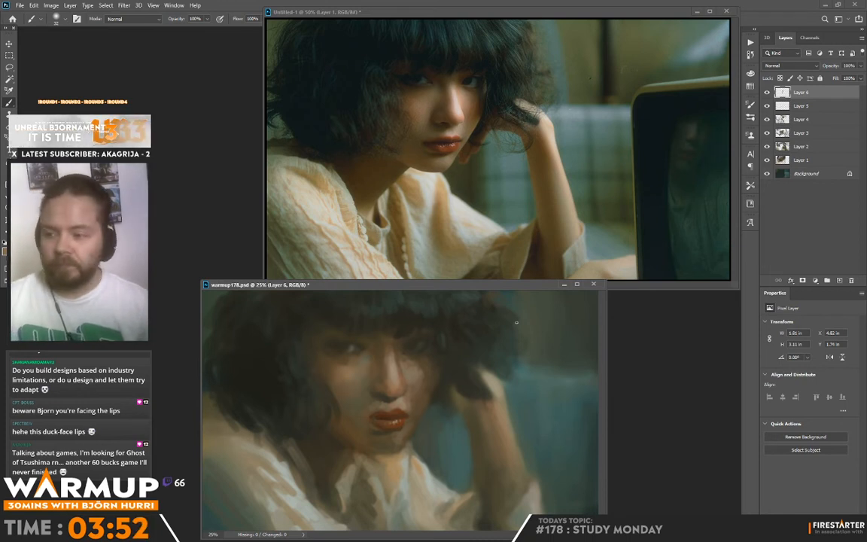
Sample cheek and eye tones and reshape the outer corner and upper lid of the lit-side eye.
{"action": "left_click", "coordinate": [324, 365], "text": "alt"}
{"action": "left_click", "coordinate": [335, 356], "text": "alt"}
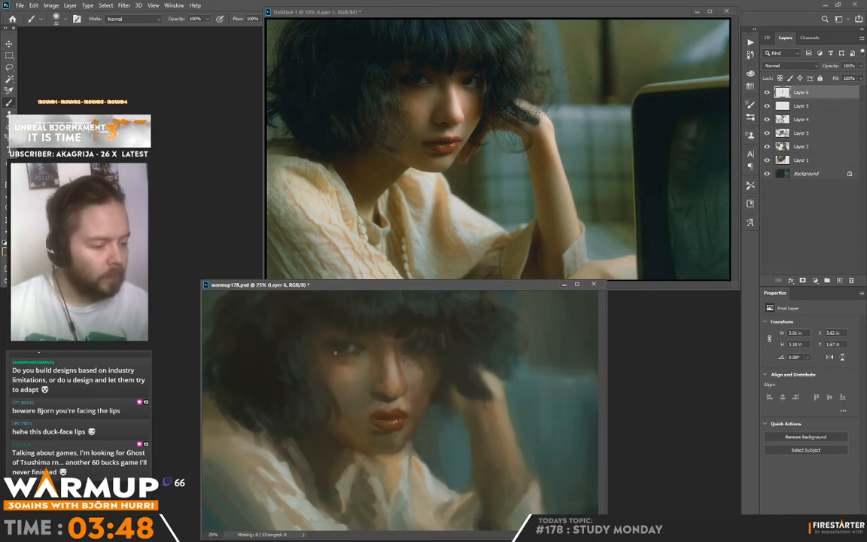
{"action": "left_click", "coordinate": [347, 350], "text": "alt"}
{"action": "left_click", "coordinate": [336, 359], "text": "alt"}
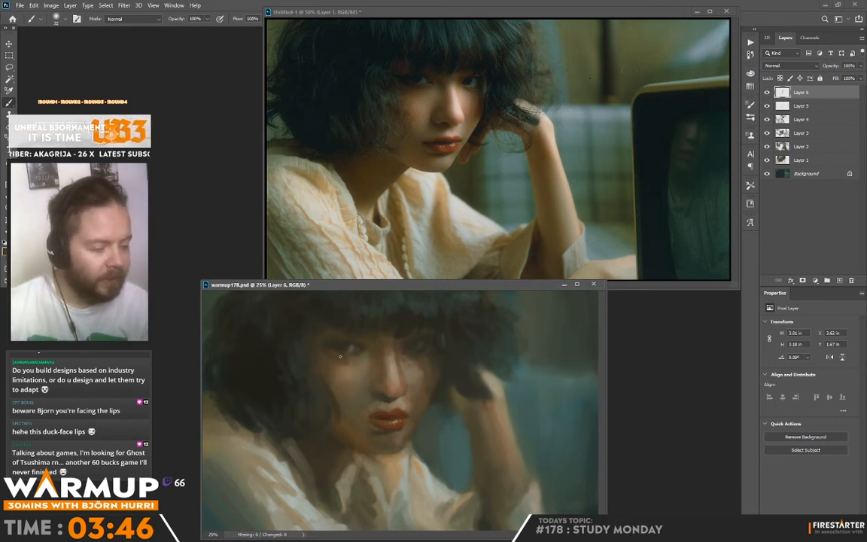
{"action": "mouse_move", "coordinate": [338, 344]}
{"action": "left_mouse_down"}
{"action": "mouse_move", "coordinate": [340, 329]}
{"action": "mouse_move", "coordinate": [336, 348]}
{"action": "left_mouse_up"}
{"action": "left_click", "coordinate": [338, 345], "text": "alt"}
{"action": "left_click", "coordinate": [341, 346], "text": "alt"}
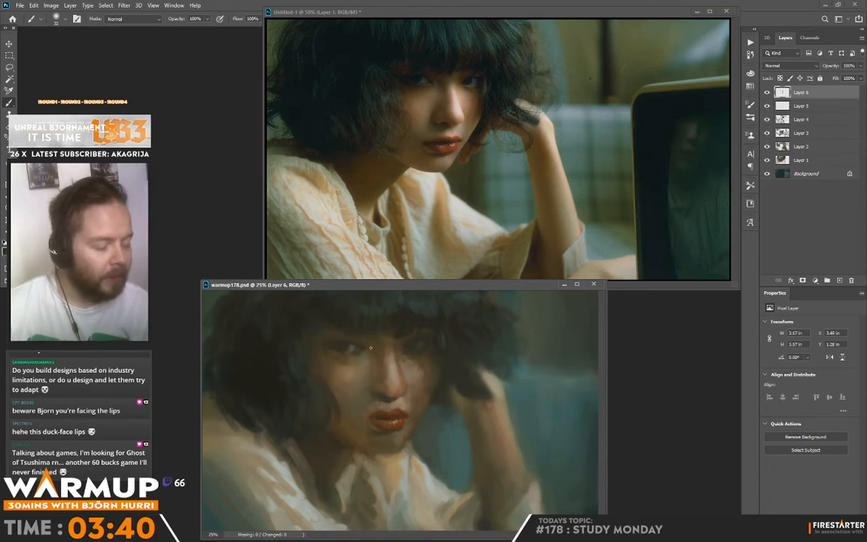
Darken the outer corner of the lit-side eye and refine its lower lid with sampled tones.
{"action": "left_click", "coordinate": [325, 354], "text": "alt"}
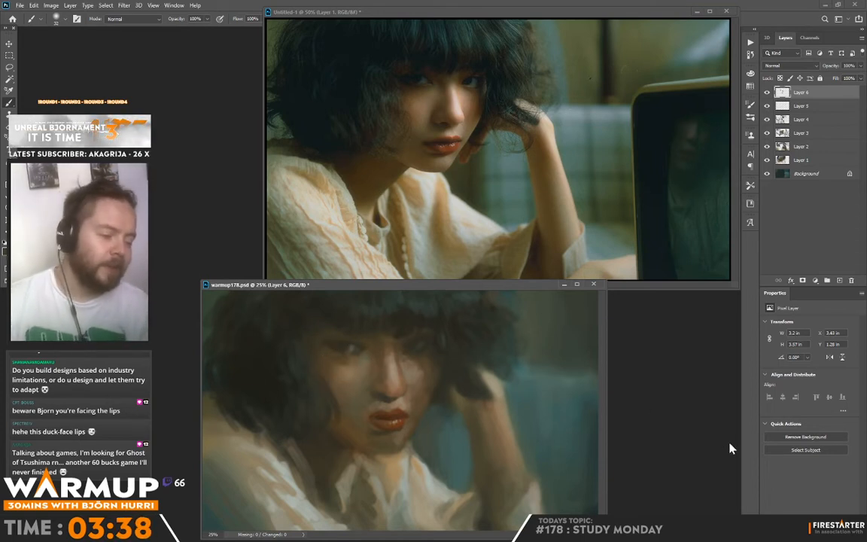
{"action": "left_click", "coordinate": [348, 357], "text": "alt"}
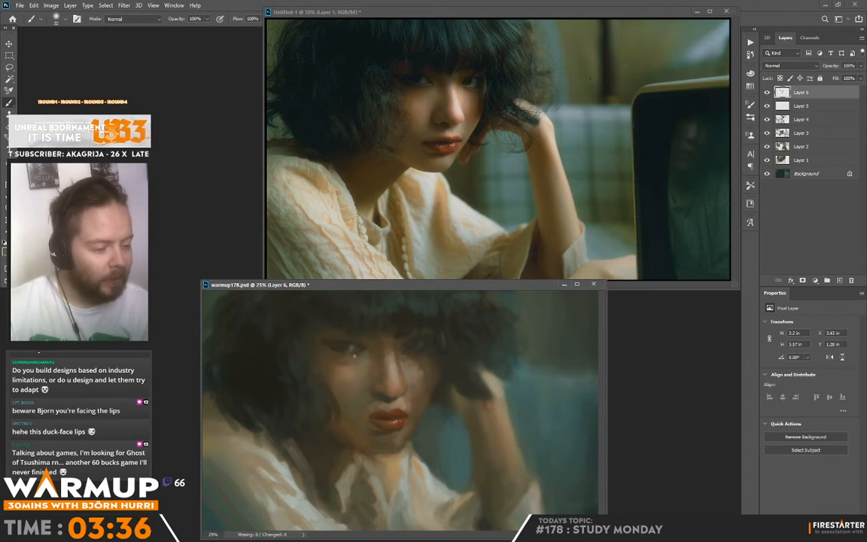
{"action": "left_click", "coordinate": [353, 356], "text": "alt"}
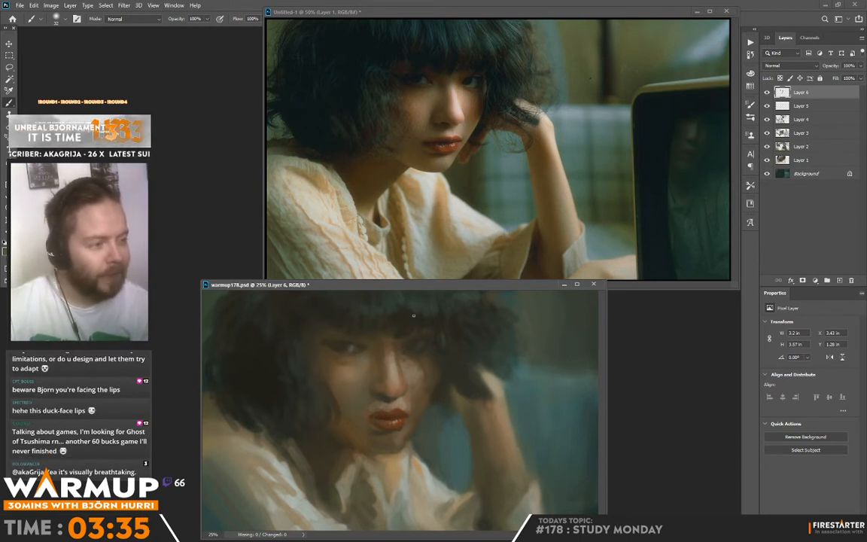
{"action": "left_click", "coordinate": [351, 352], "text": "alt"}
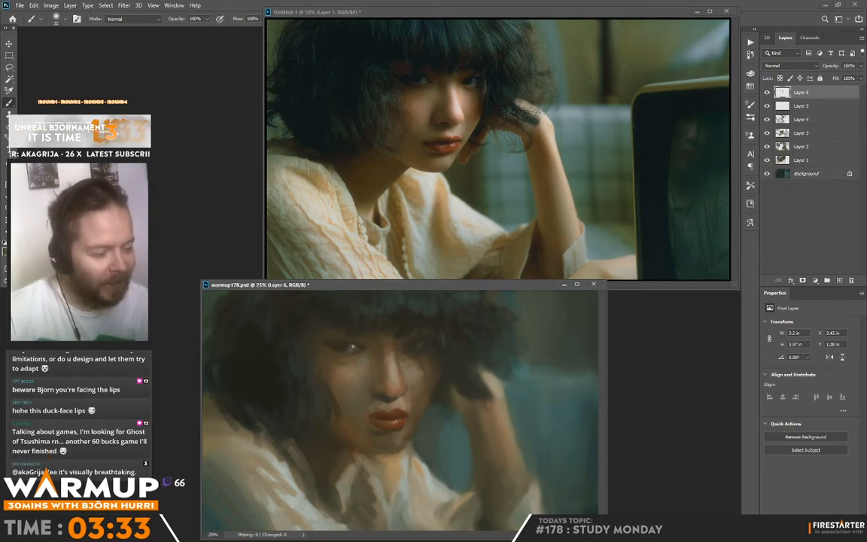
Paint the iris and upper lash line of the lit-side eye and blend the skin around its outer corner.
{"action": "left_click", "coordinate": [356, 347], "text": "alt"}
{"action": "left_click", "coordinate": [365, 345], "text": "alt"}
{"action": "left_click", "coordinate": [354, 342], "text": "alt"}
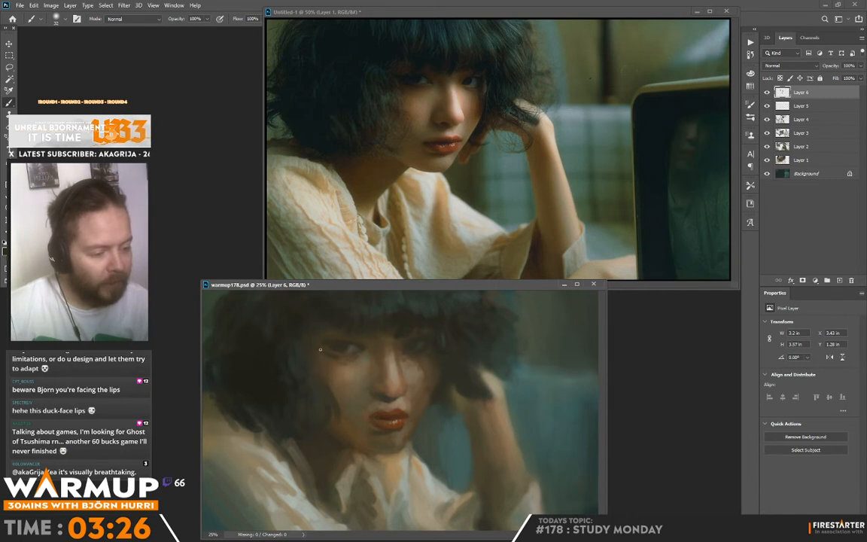
{"action": "left_click_drag", "start_coordinate": [330, 353], "coordinate": [325, 365]}
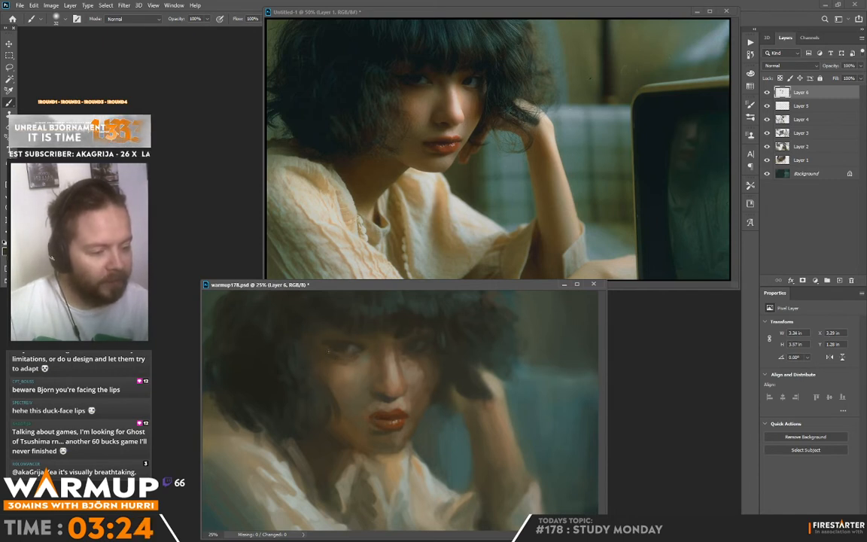
{"action": "left_click", "coordinate": [351, 359], "text": "alt"}
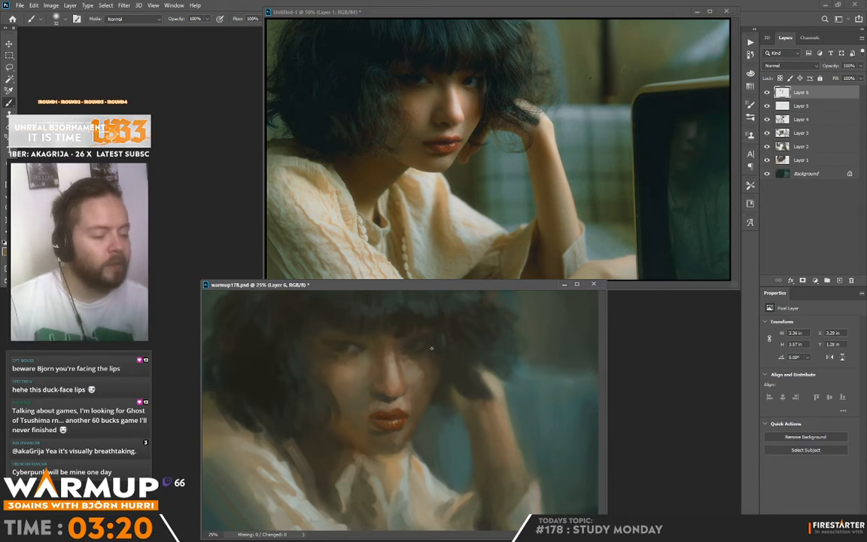
Enlarge the brush and blend sampled skin tones beneath the shadow-side eye and across the upper cheek.
{"action": "right_click", "coordinate": [444, 134]}
{"action": "left_click", "coordinate": [491, 145]}
{"action": "left_click", "coordinate": [345, 377], "text": "alt"}
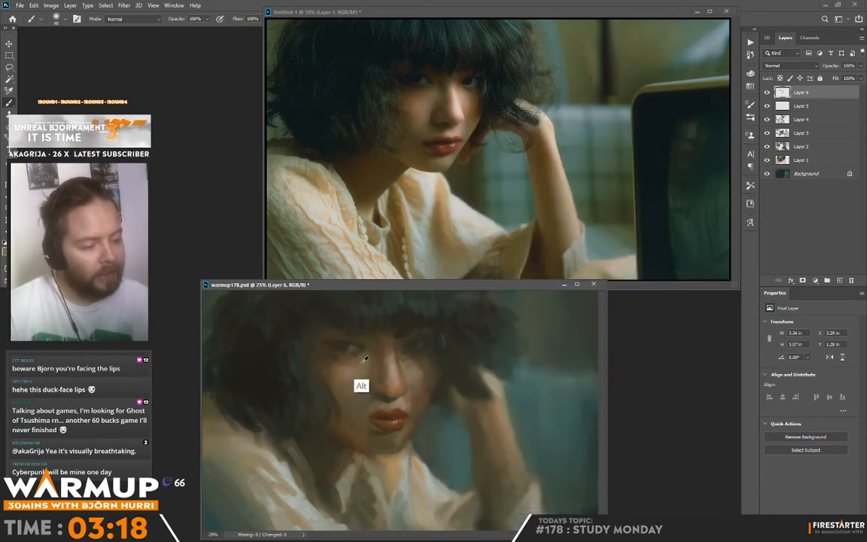
{"action": "left_click", "coordinate": [362, 361], "text": "alt"}
{"action": "left_click", "coordinate": [353, 374], "text": "alt"}
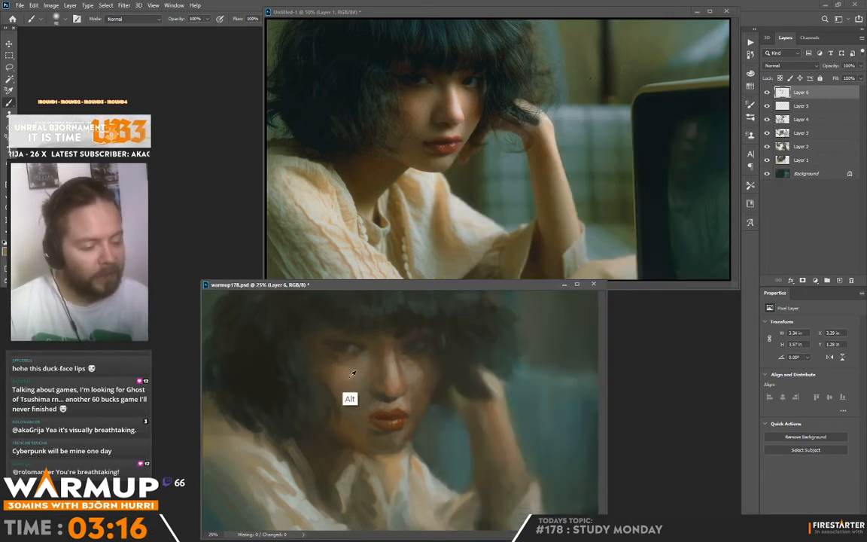
Sample dark hair tones and extend the fringe over the forehead and the hair along both sides of the face.
{"action": "left_click", "coordinate": [342, 328], "text": "alt"}
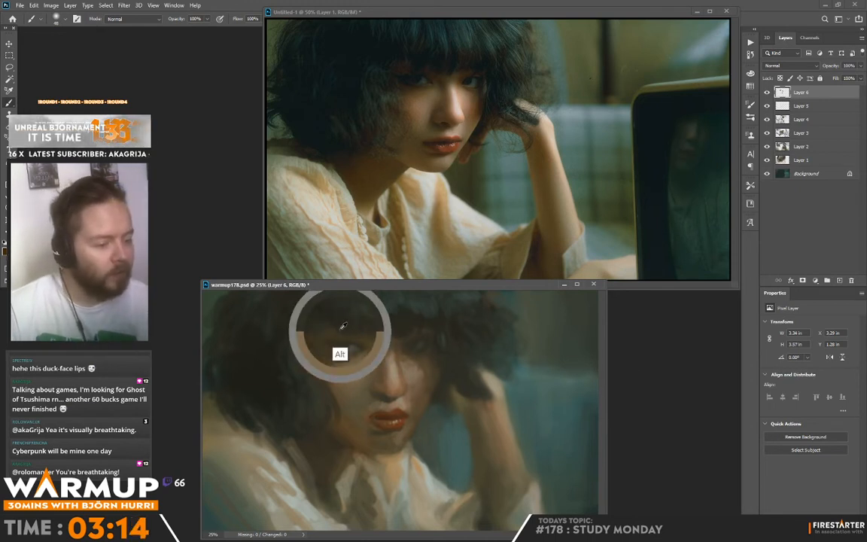
{"action": "mouse_move", "coordinate": [336, 310]}
{"action": "left_mouse_down"}
{"action": "mouse_move", "coordinate": [326, 332]}
{"action": "mouse_move", "coordinate": [292, 342]}
{"action": "left_mouse_up"}
{"action": "left_click", "coordinate": [306, 340], "text": "alt"}
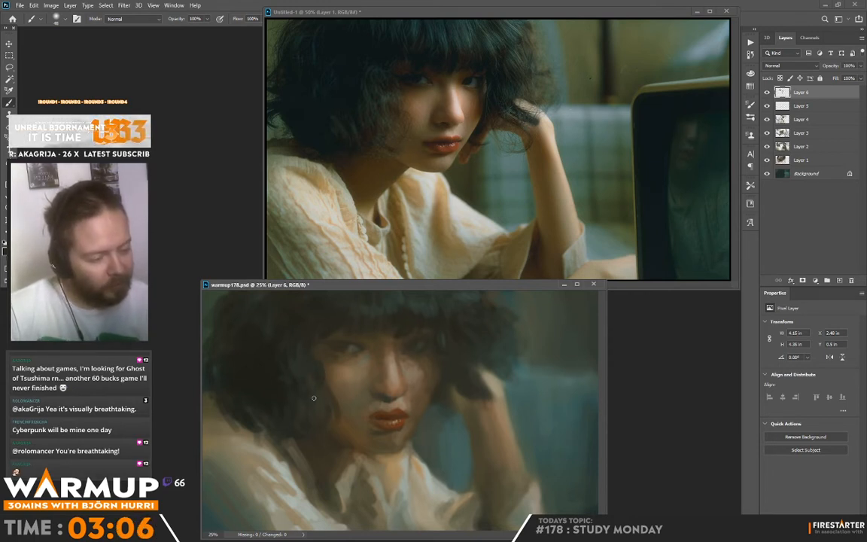
{"action": "left_click", "coordinate": [328, 326], "text": "alt"}
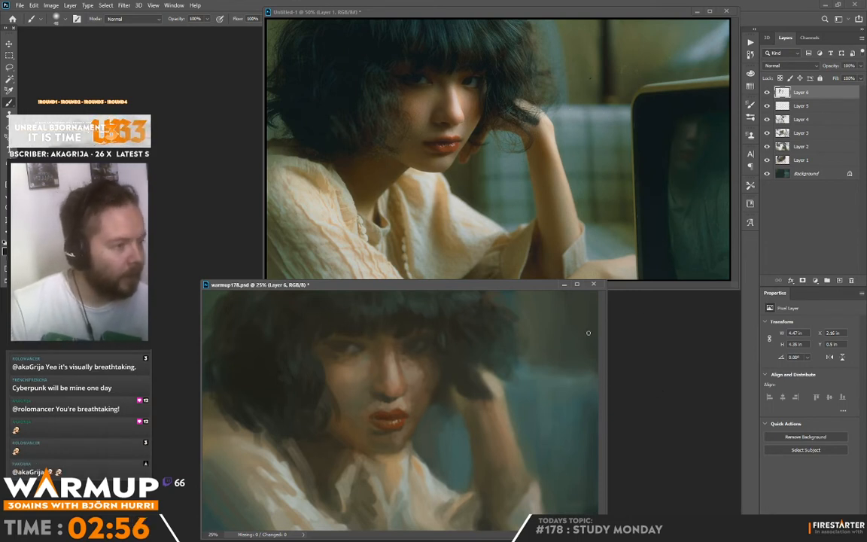
{"action": "mouse_move", "coordinate": [427, 331]}
{"action": "left_mouse_down"}
{"action": "mouse_move", "coordinate": [443, 317]}
{"action": "mouse_move", "coordinate": [459, 325]}
{"action": "left_mouse_up"}
Sample nose tones and refine the shading of the nose tip and the nostril on the lit side.
{"action": "left_click", "coordinate": [387, 360], "text": "alt"}
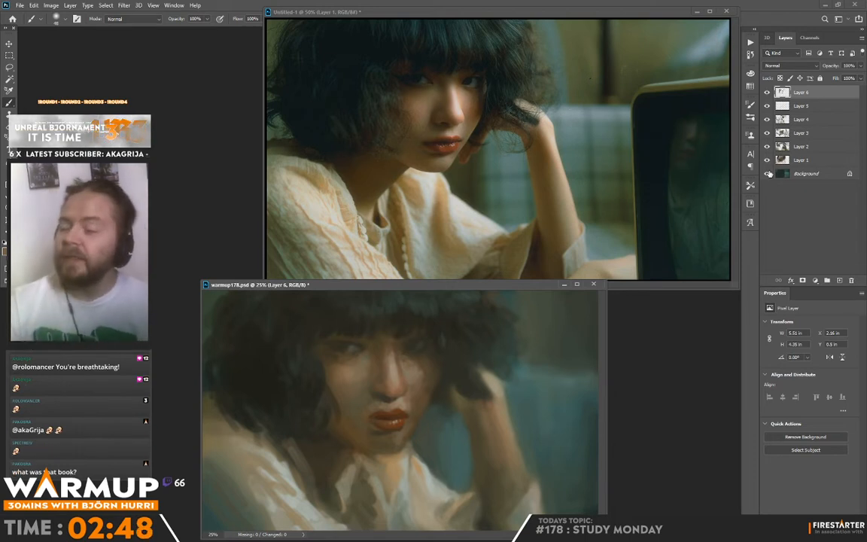
{"action": "left_click", "coordinate": [394, 403], "text": "alt"}
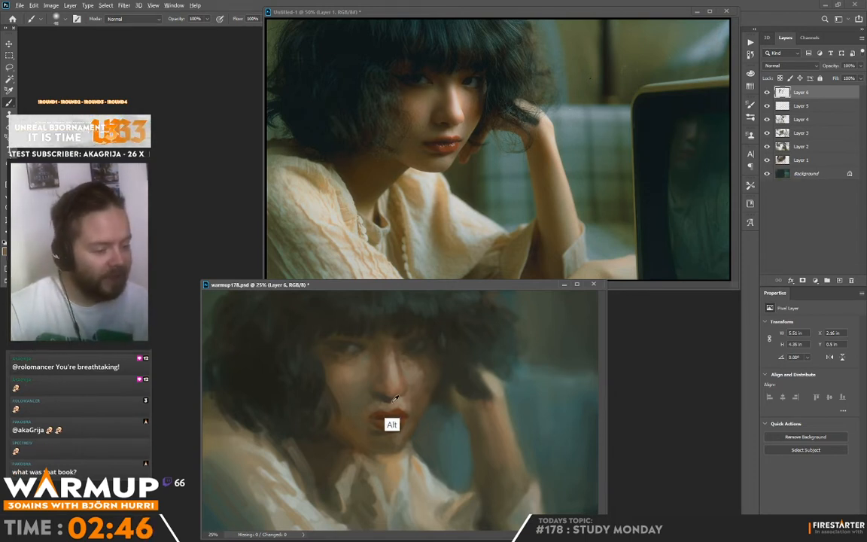
{"action": "left_click", "coordinate": [387, 399], "text": "alt"}
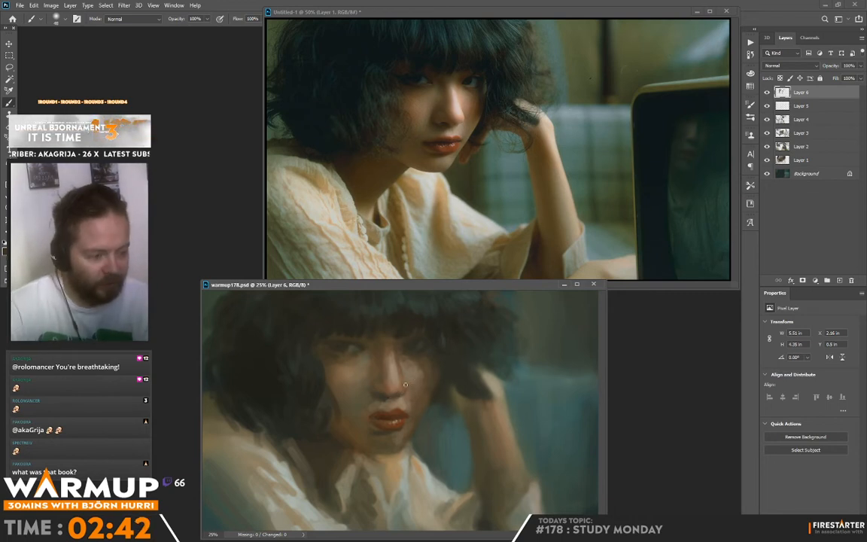
{"action": "left_click", "coordinate": [405, 386], "text": "alt"}
{"action": "left_click", "coordinate": [408, 391], "text": "alt"}
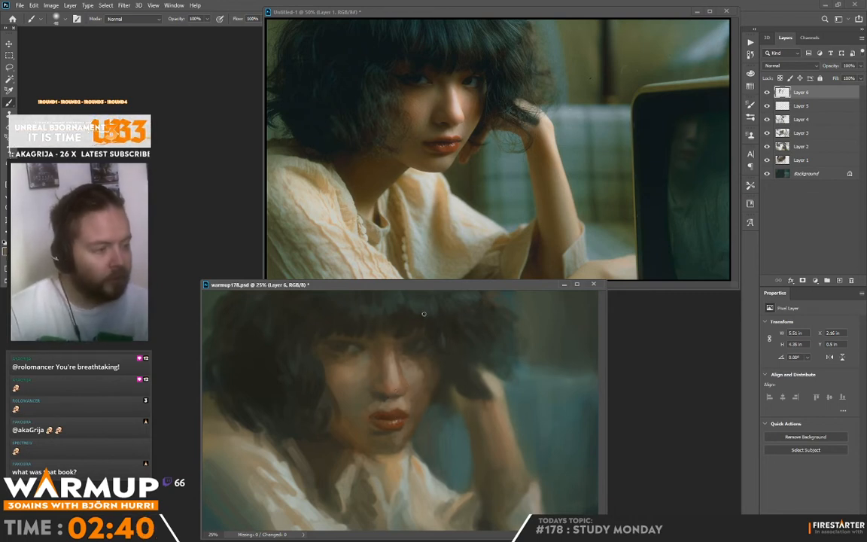
Blend sampled skin tones over the lit-side cheek below the eye and along the side of the nose.
{"action": "left_click", "coordinate": [409, 354], "text": "alt"}
{"action": "left_click", "coordinate": [410, 372], "text": "alt"}
{"action": "left_click", "coordinate": [402, 375], "text": "alt"}
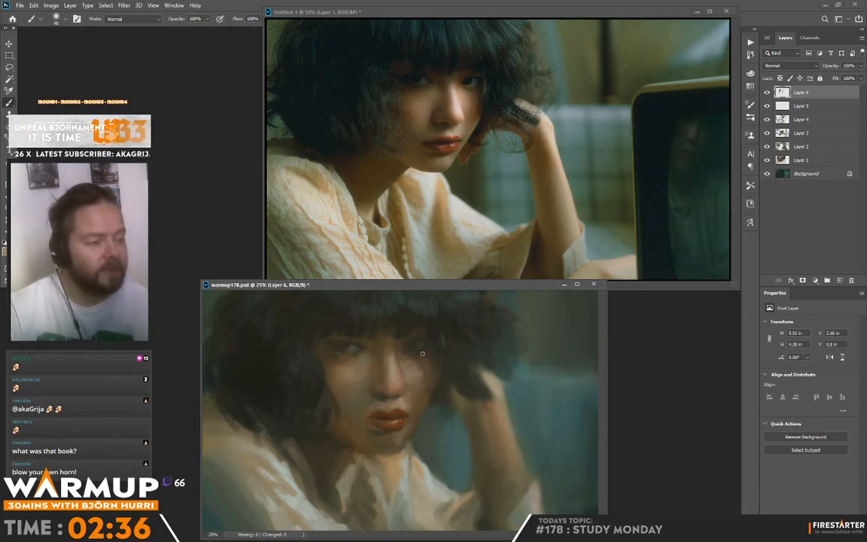
{"action": "left_click", "coordinate": [384, 375], "text": "alt"}
{"action": "left_click", "coordinate": [383, 377], "text": "alt"}
{"action": "left_click", "coordinate": [390, 305], "text": "alt"}
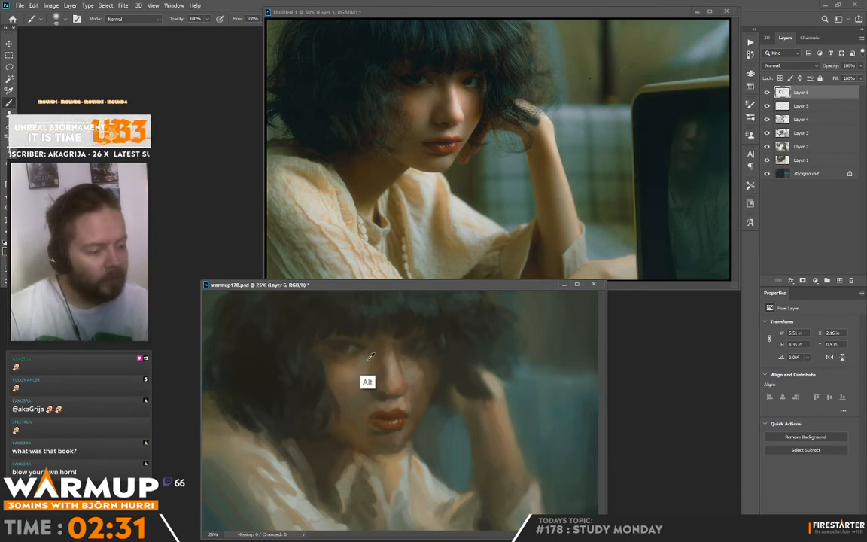
Soften the skin between the nose bridge and the inner corner of the shadow-side eye with sampled tones.
{"action": "left_click", "coordinate": [364, 361], "text": "alt"}
{"action": "left_click", "coordinate": [371, 364], "text": "alt"}
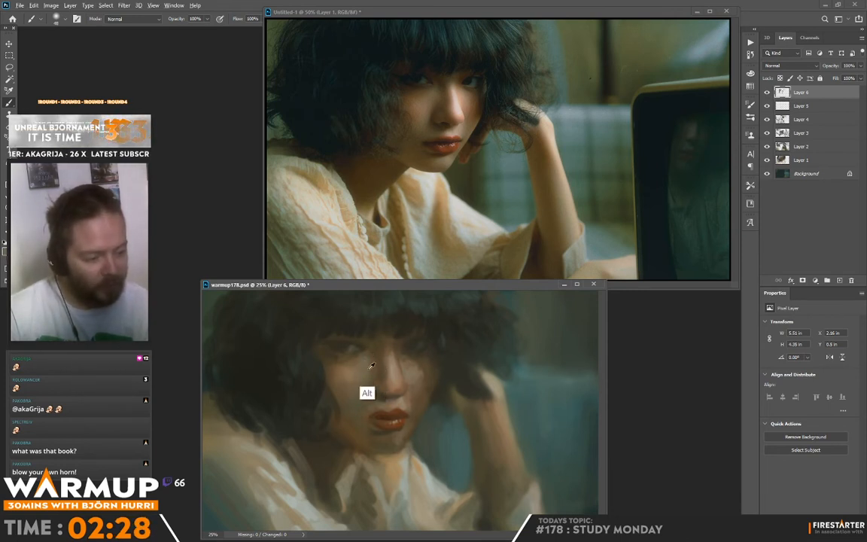
{"action": "left_click_drag", "start_coordinate": [369, 365], "coordinate": [359, 372]}
{"action": "left_click", "coordinate": [357, 374], "text": "alt"}
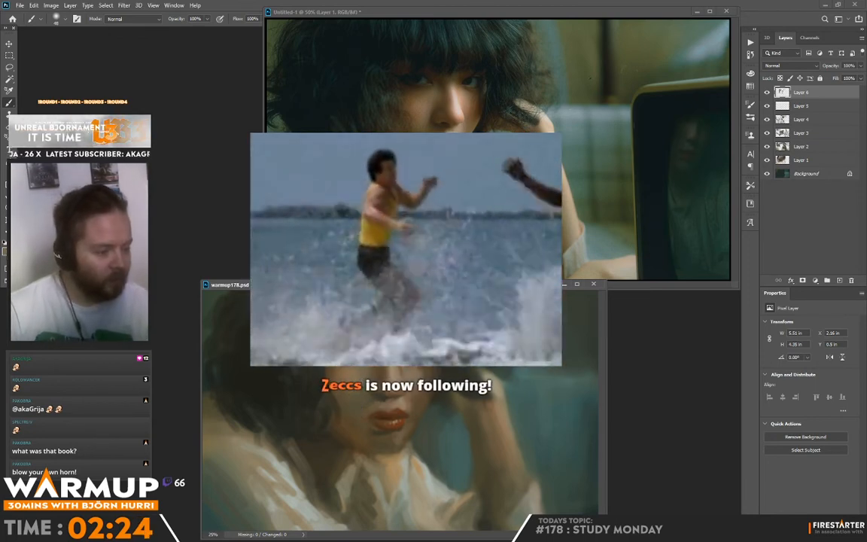
Smooth the shadow-side cheek beside the mouth and rework the underside of the nose with sampled tones.
{"action": "left_click", "coordinate": [358, 393], "text": "alt"}
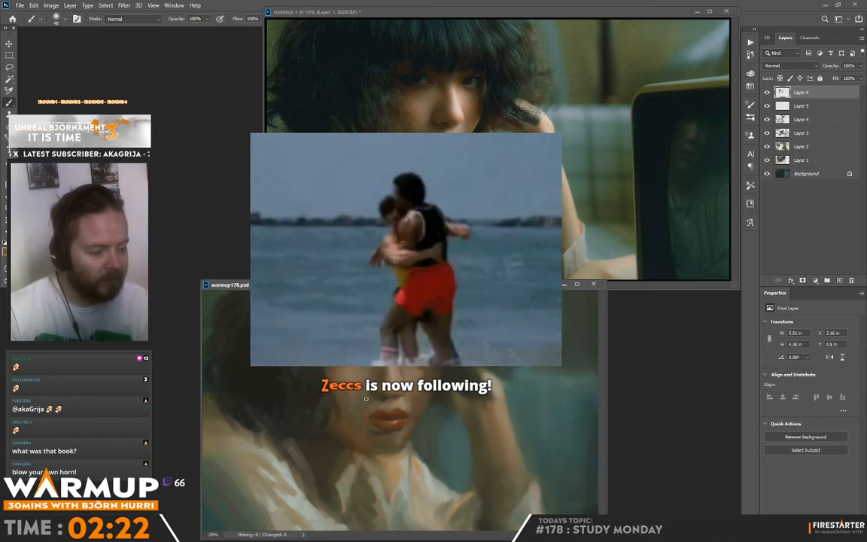
{"action": "left_click", "coordinate": [367, 410], "text": "alt"}
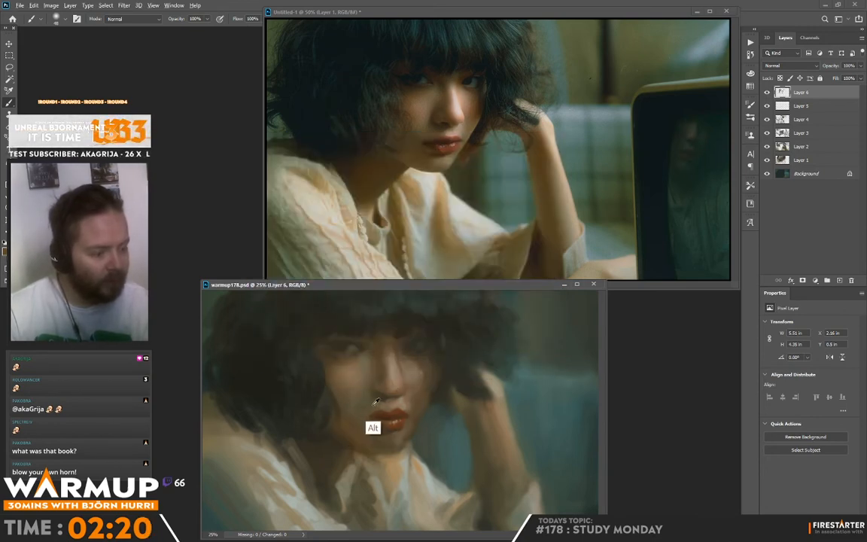
{"action": "left_click", "coordinate": [364, 404], "text": "alt"}
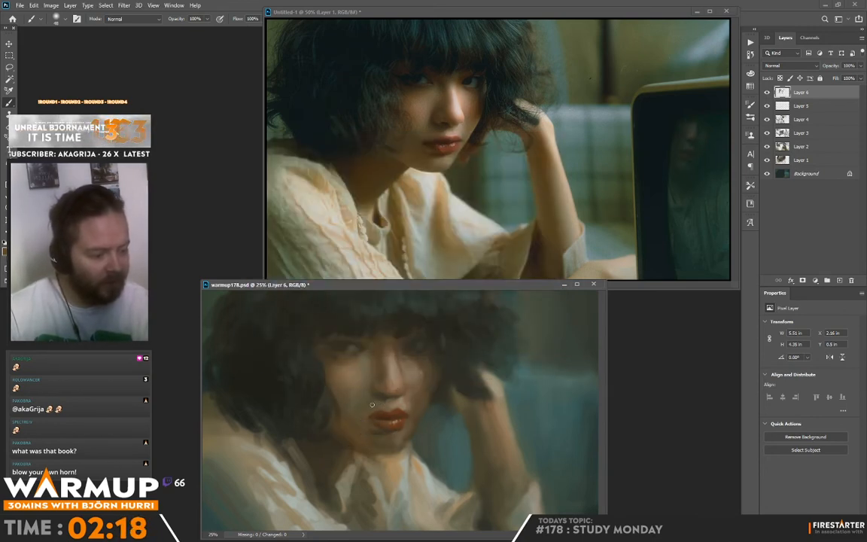
{"action": "left_click", "coordinate": [387, 394], "text": "alt"}
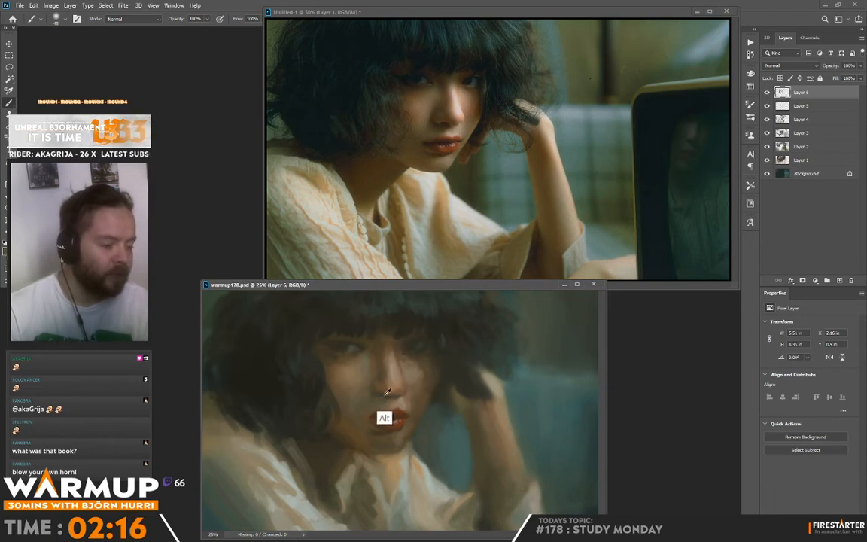
{"action": "left_click", "coordinate": [387, 393], "text": "alt"}
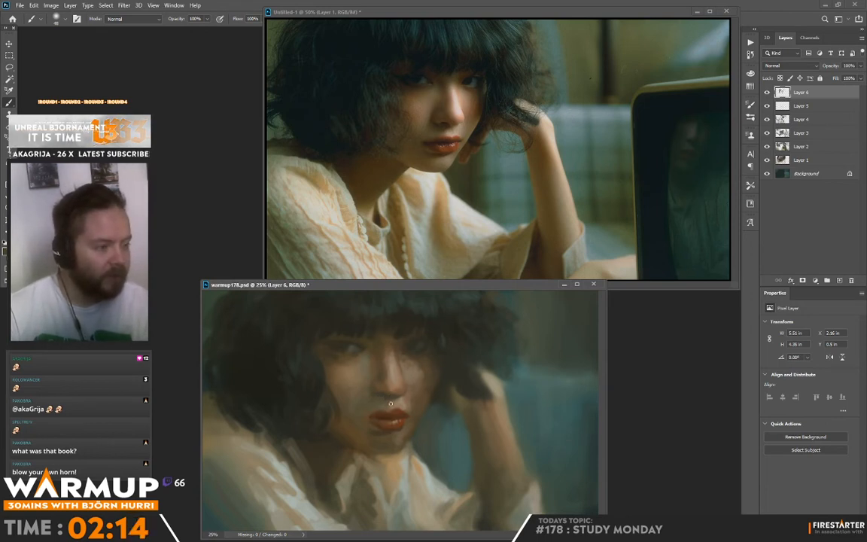
Sample lip and dark hair colours, reduce the brush size, and sharpen the contour and corners of the lips.
{"action": "left_click", "coordinate": [390, 418], "text": "alt"}
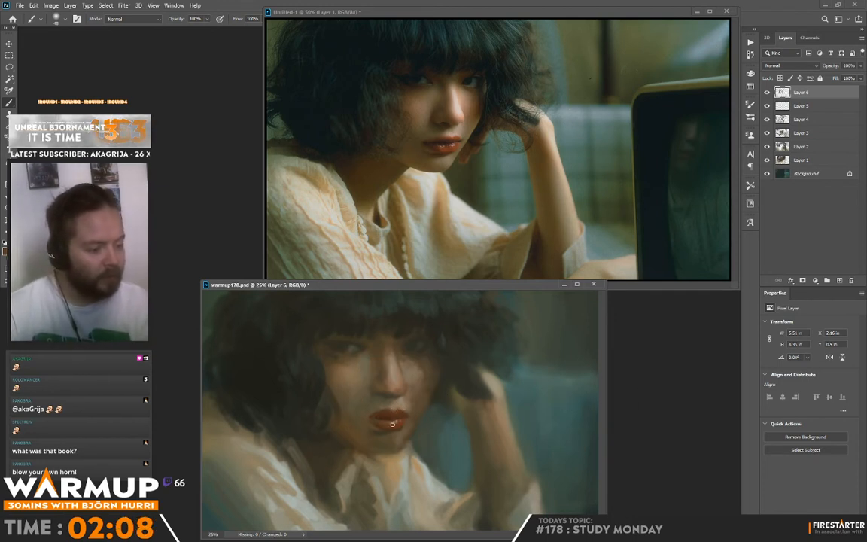
{"action": "left_click", "coordinate": [465, 374], "text": "alt"}
{"action": "left_click_drag", "start_coordinate": [462, 376], "coordinate": [418, 329]}
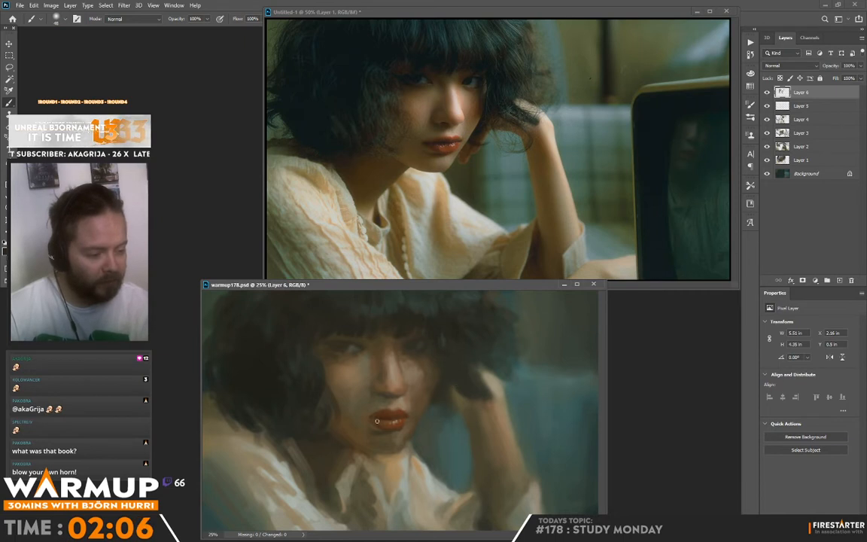
{"action": "right_click", "coordinate": [406, 415]}
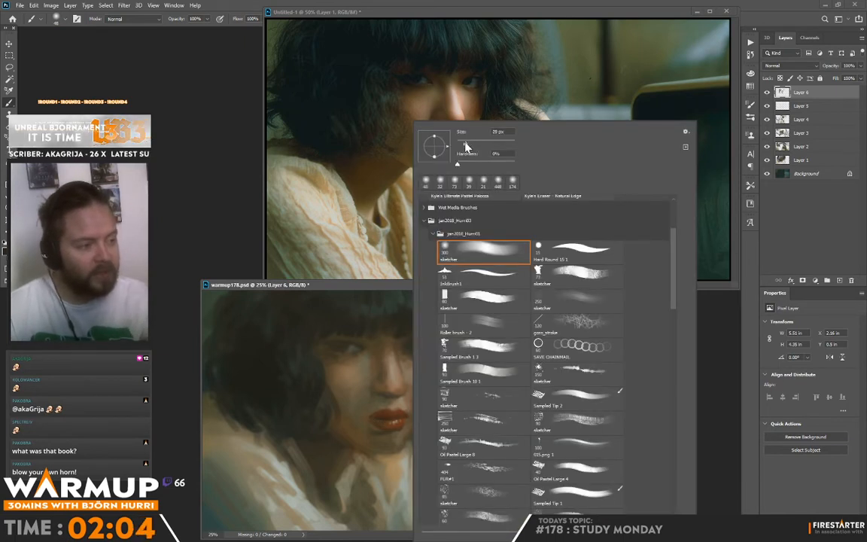
{"action": "left_click", "coordinate": [466, 143]}
{"action": "key", "text": "Return"}
{"action": "left_click", "coordinate": [380, 412], "text": "alt"}
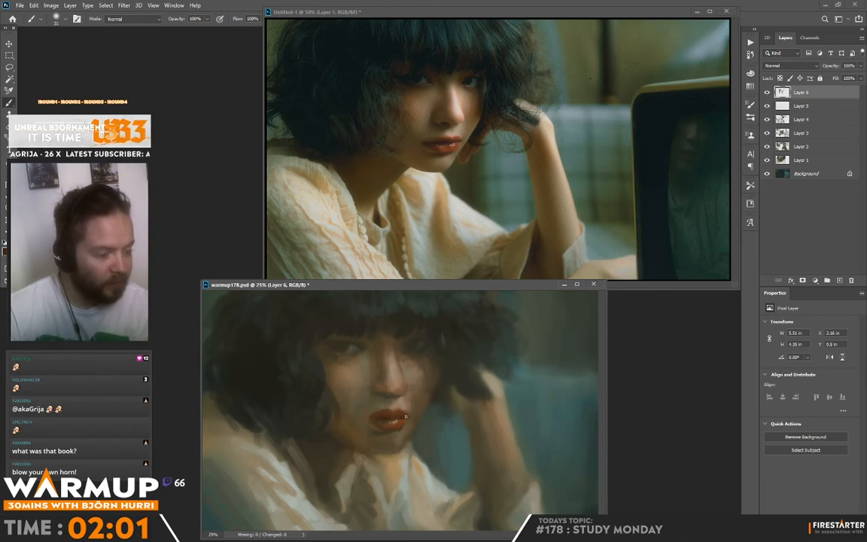
{"action": "left_click", "coordinate": [409, 411], "text": "alt"}
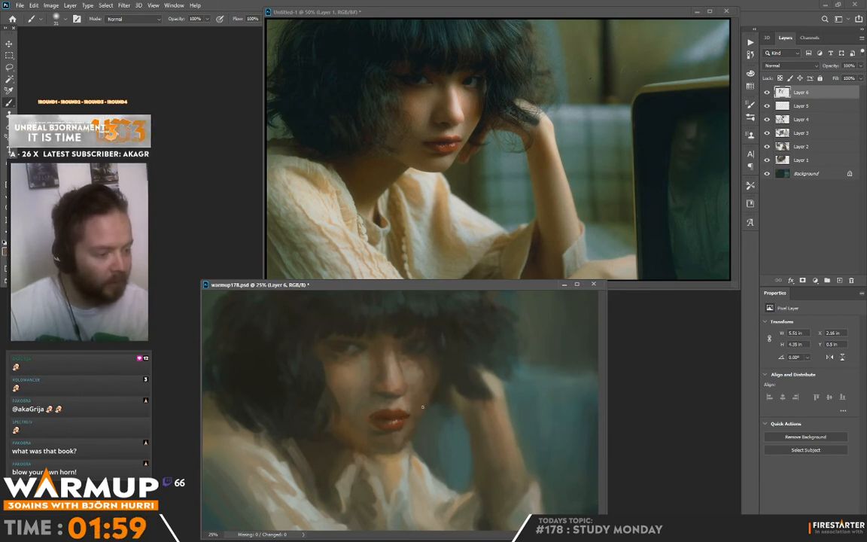
Blend skin tones around the mouth corner, chin and jaw, enlarging the brush to 56 px, and save the painting.
{"action": "left_click", "coordinate": [416, 409], "text": "alt"}
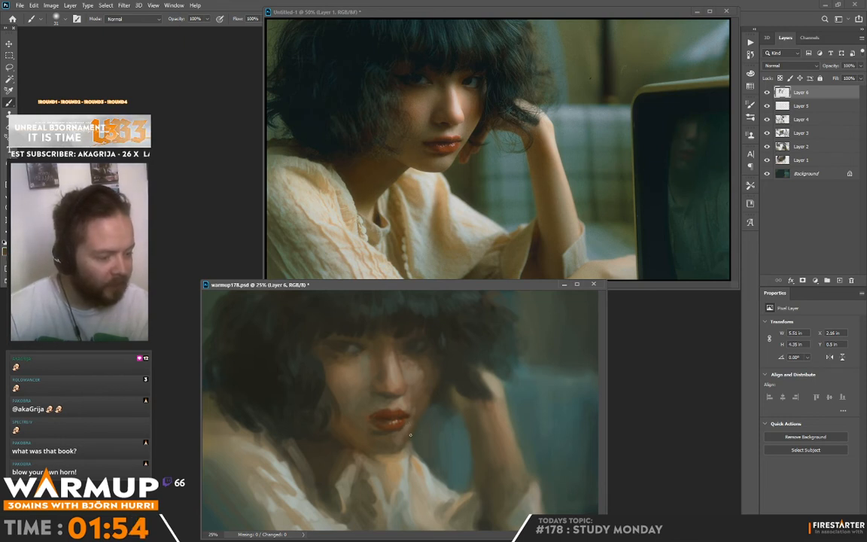
{"action": "left_click", "coordinate": [409, 440], "text": "alt"}
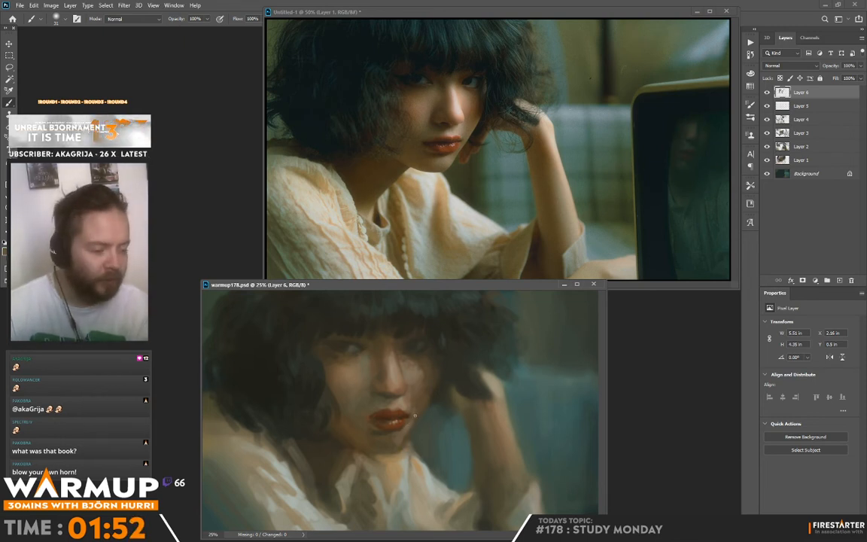
{"action": "right_click", "coordinate": [413, 415]}
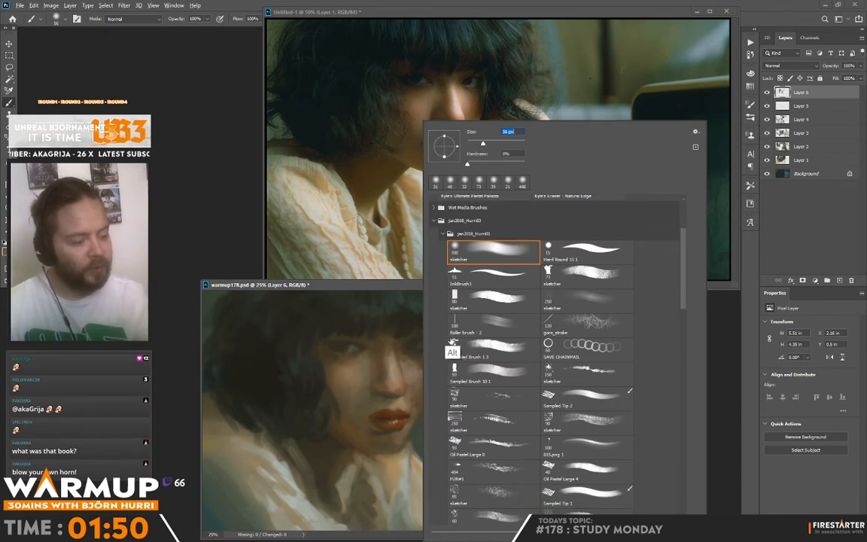
{"action": "left_click", "coordinate": [410, 427], "text": "alt"}
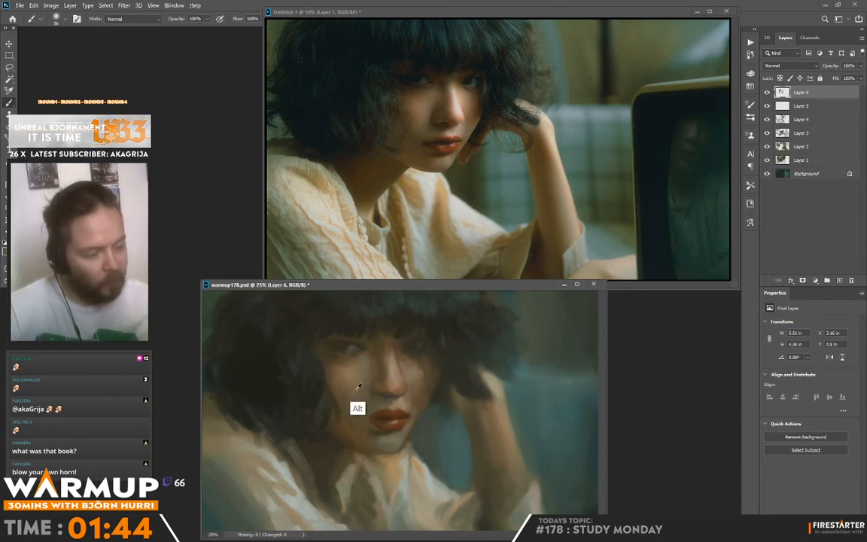
{"action": "left_click", "coordinate": [353, 439], "text": "alt"}
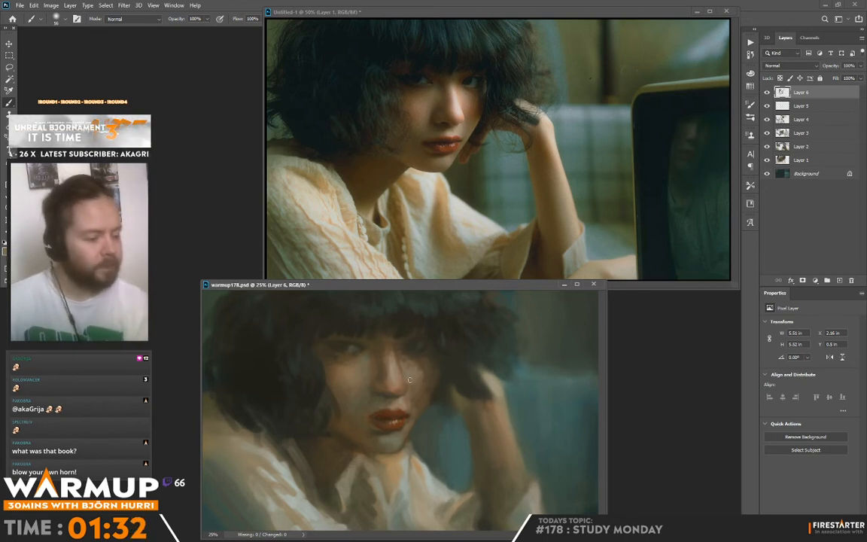
{"action": "key", "text": "alt"}
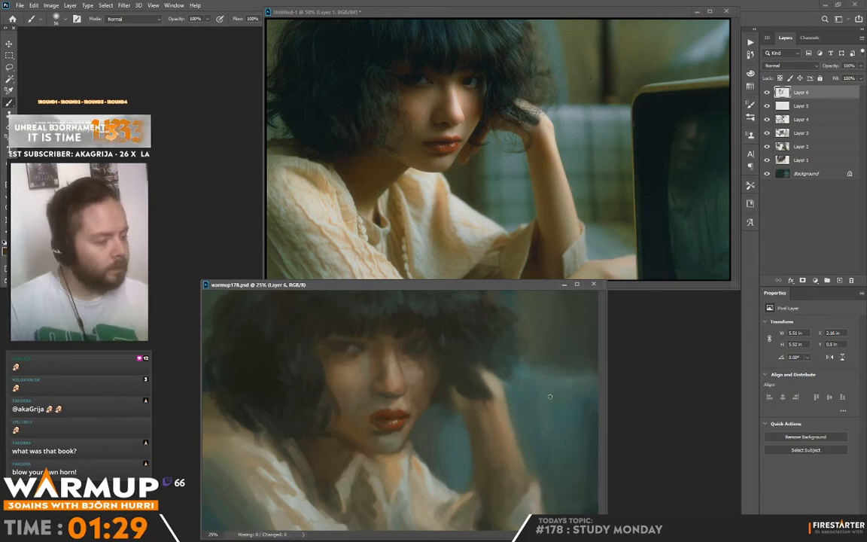
Set the brush to 18 px and define both edges of the wrist and raised forearm with sampled tones.
{"action": "right_click", "coordinate": [507, 395]}
{"action": "left_click", "coordinate": [559, 143]}
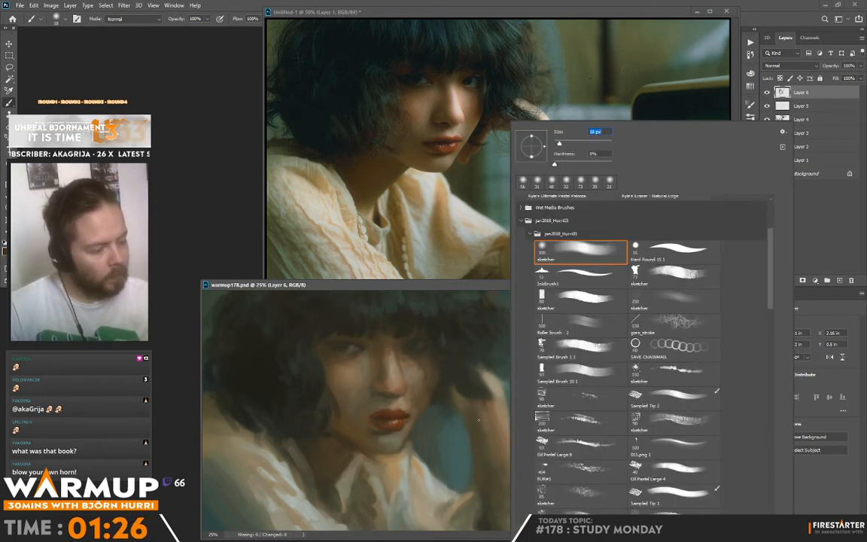
{"action": "left_click_drag", "start_coordinate": [461, 399], "coordinate": [479, 422]}
{"action": "key", "text": "alt"}
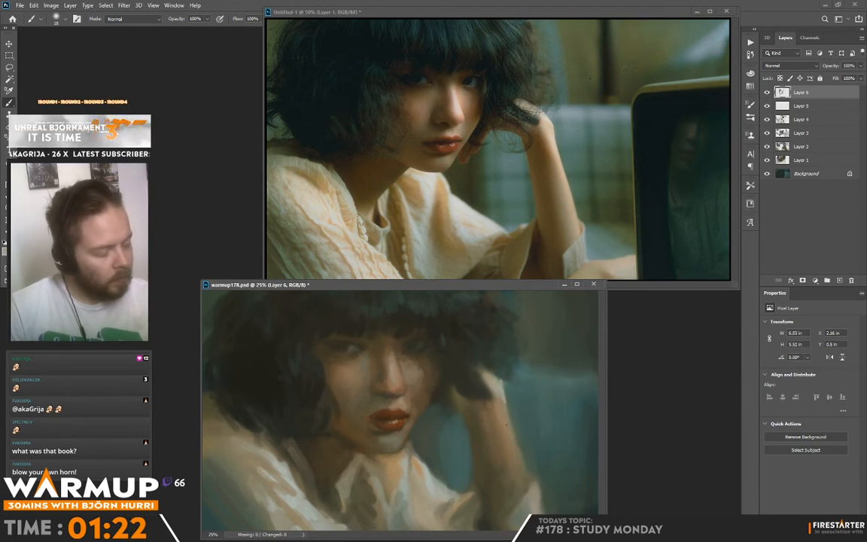
{"action": "left_click", "coordinate": [516, 393], "text": "alt"}
{"action": "left_click_drag", "start_coordinate": [506, 384], "coordinate": [514, 423]}
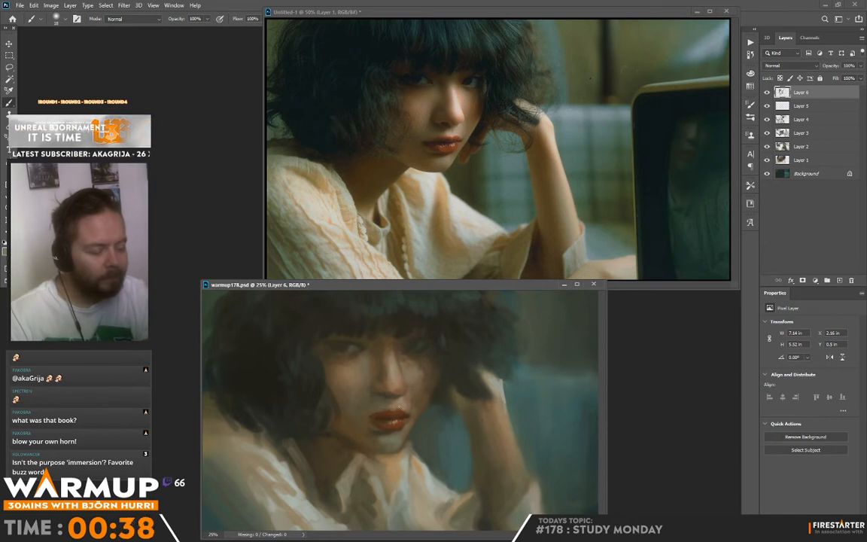
Sample skin and lip tones and add small accents to the upper lip, mouth corner and nearby lit-side cheek.
{"action": "left_click", "coordinate": [399, 411], "text": "alt"}
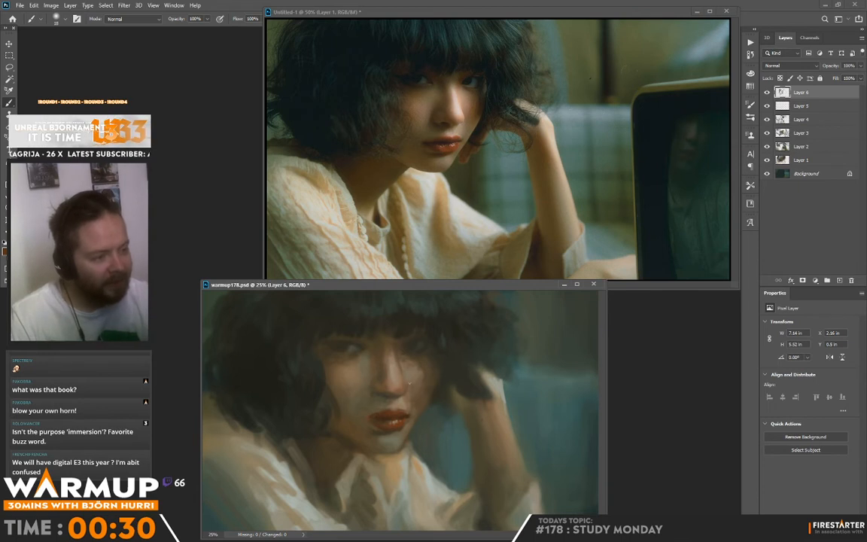
{"action": "left_click", "coordinate": [399, 371], "text": "alt"}
{"action": "left_click", "coordinate": [401, 444], "text": "alt"}
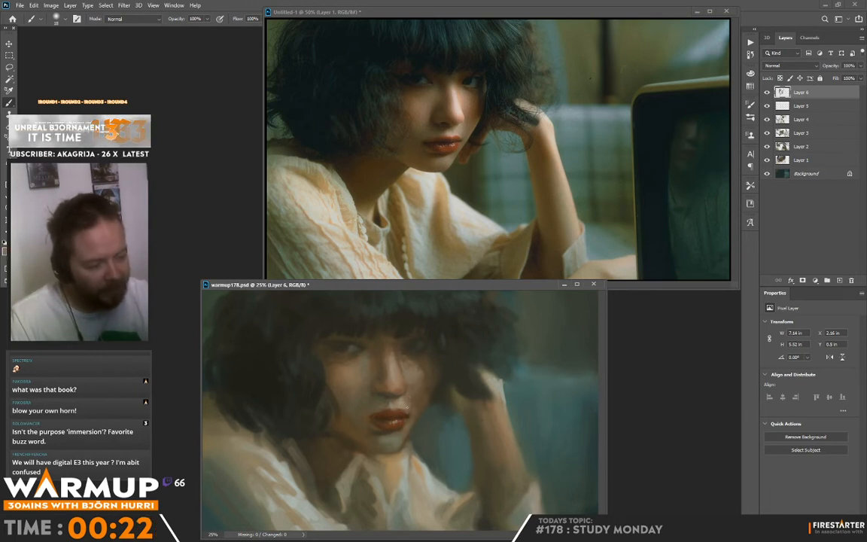
{"action": "left_click", "coordinate": [407, 404], "text": "alt"}
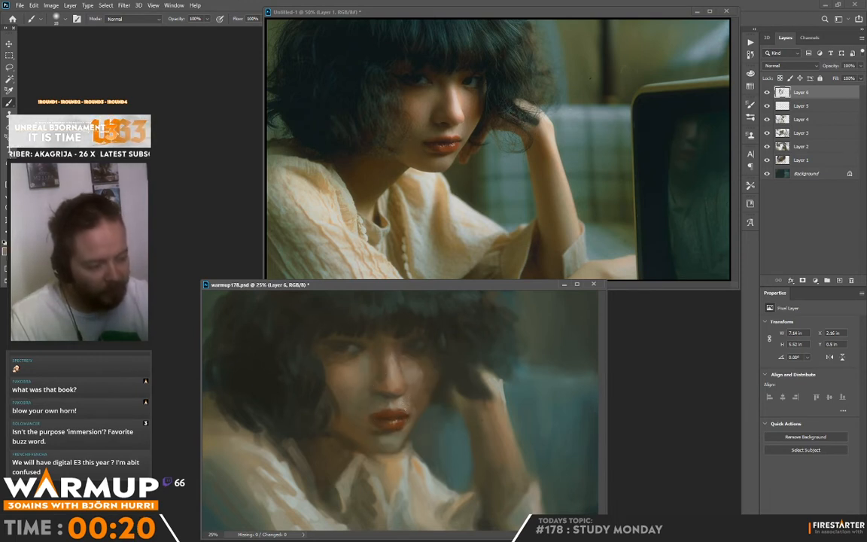
Sample nearby skin tones and refine the nose tip, the nostrils and the shadow-side cheek beside the nose.
{"action": "left_click", "coordinate": [365, 362], "text": "alt"}
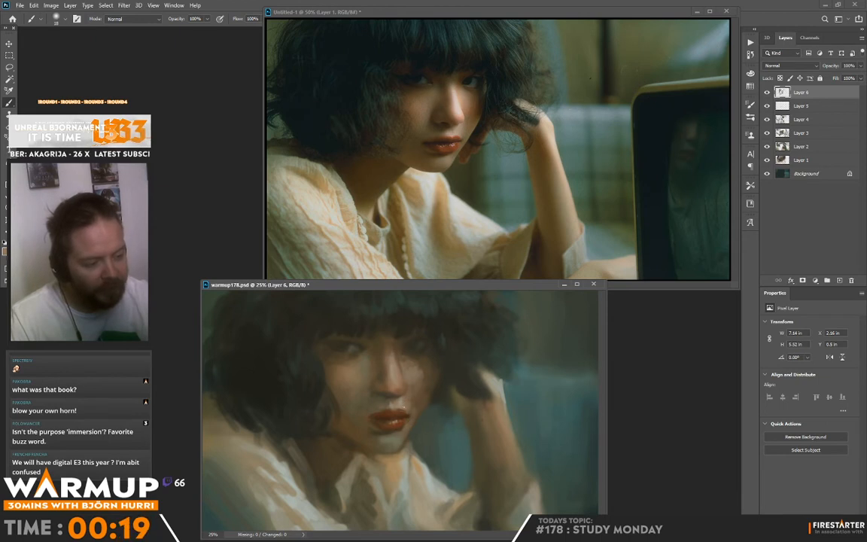
{"action": "left_click", "coordinate": [410, 397], "text": "alt"}
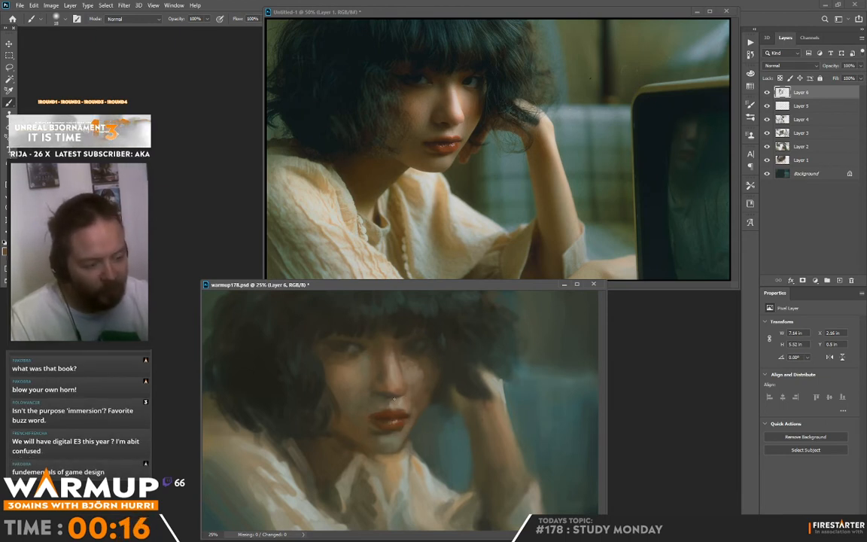
{"action": "left_click", "coordinate": [390, 401], "text": "alt"}
{"action": "left_click", "coordinate": [391, 396], "text": "alt"}
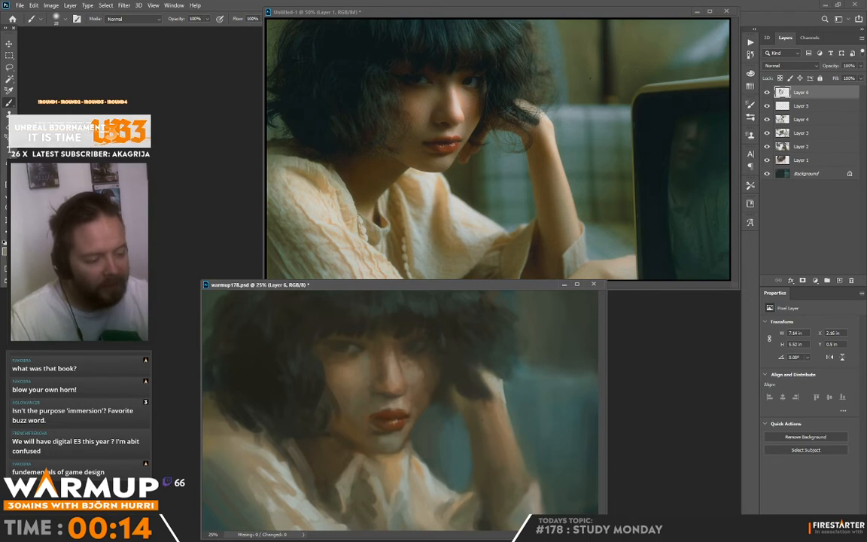
{"action": "left_click", "coordinate": [373, 395], "text": "alt"}
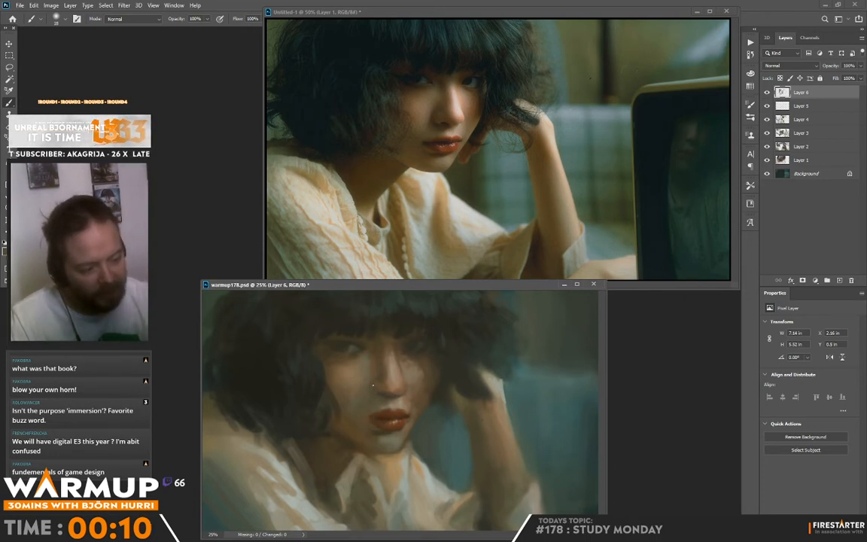
{"action": "left_click", "coordinate": [374, 380], "text": "alt"}
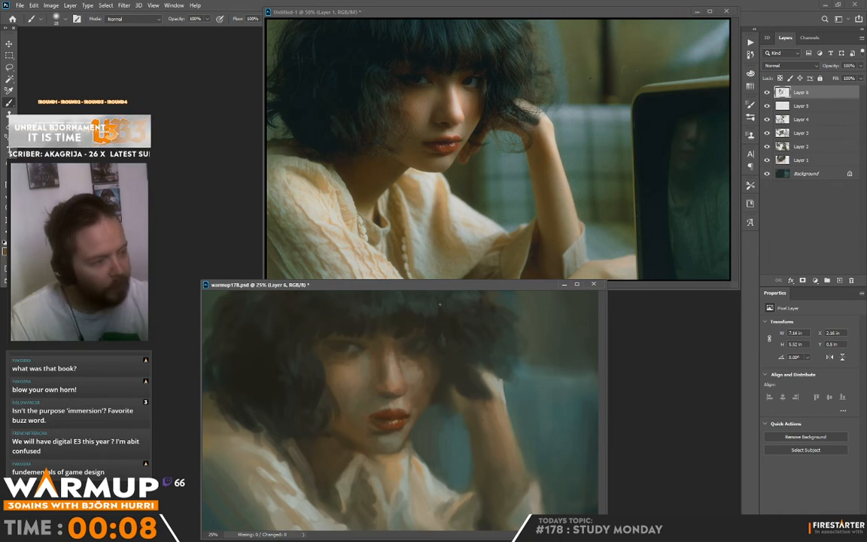
{"action": "left_click", "coordinate": [376, 380], "text": "alt"}
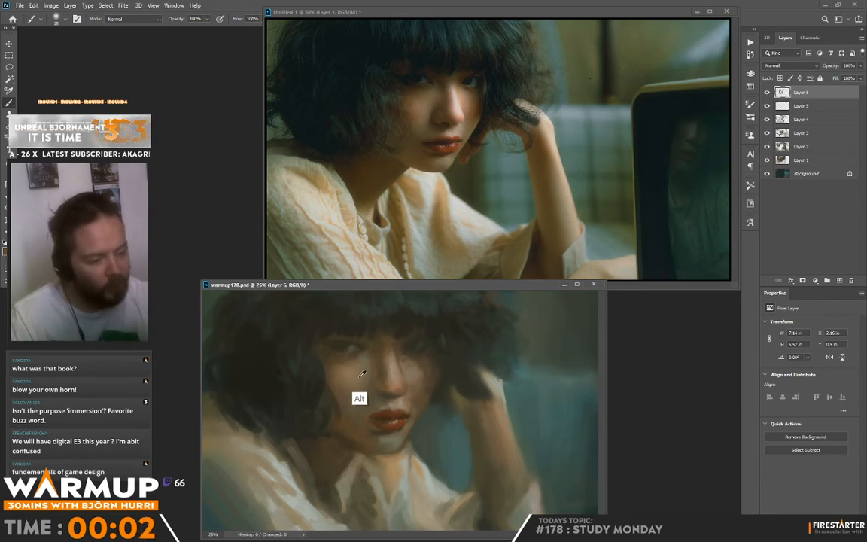
Touch up the hair edge beside the face and the skin between the nose bridge and the lit-side cheek.
{"action": "left_click", "coordinate": [319, 338], "text": "alt"}
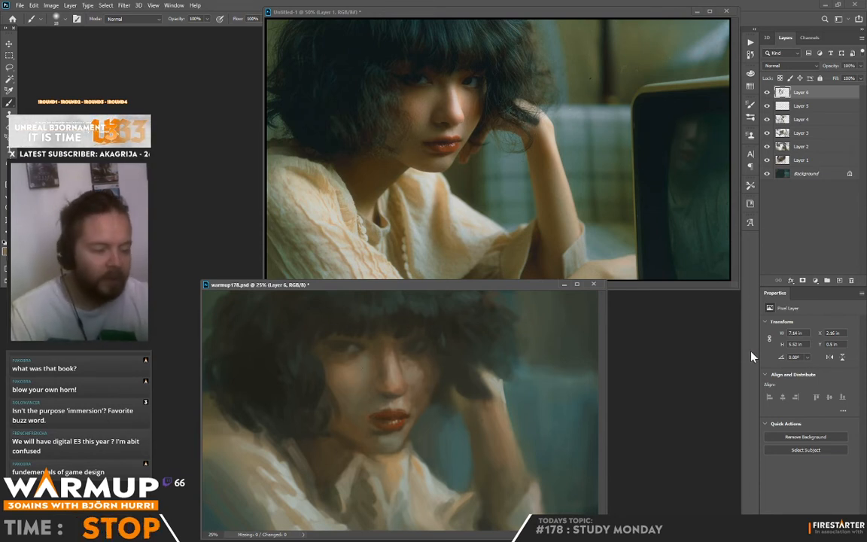
{"action": "left_click", "coordinate": [407, 361], "text": "alt"}
{"action": "left_click", "coordinate": [406, 377], "text": "alt"}
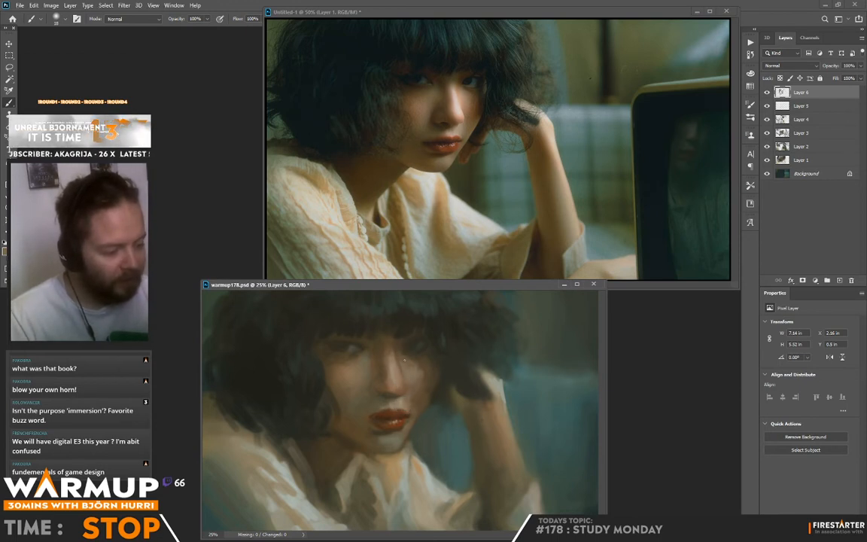
{"action": "left_click", "coordinate": [407, 358], "text": "alt"}
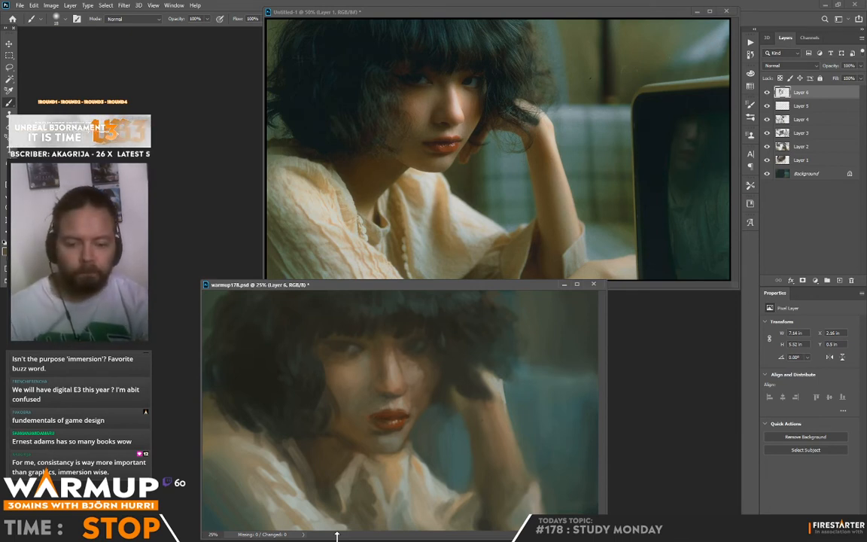
Brush over the background beside the raised arm, then enlarge the brush to 61 px and blend the hair shadow into the lit-side face.
{"action": "left_click_drag", "start_coordinate": [529, 401], "coordinate": [572, 381]}
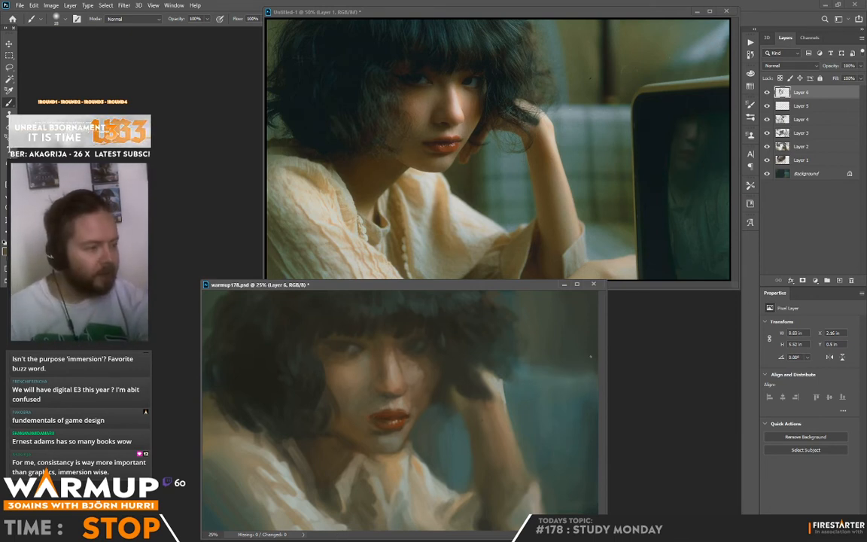
{"action": "right_click", "coordinate": [460, 413]}
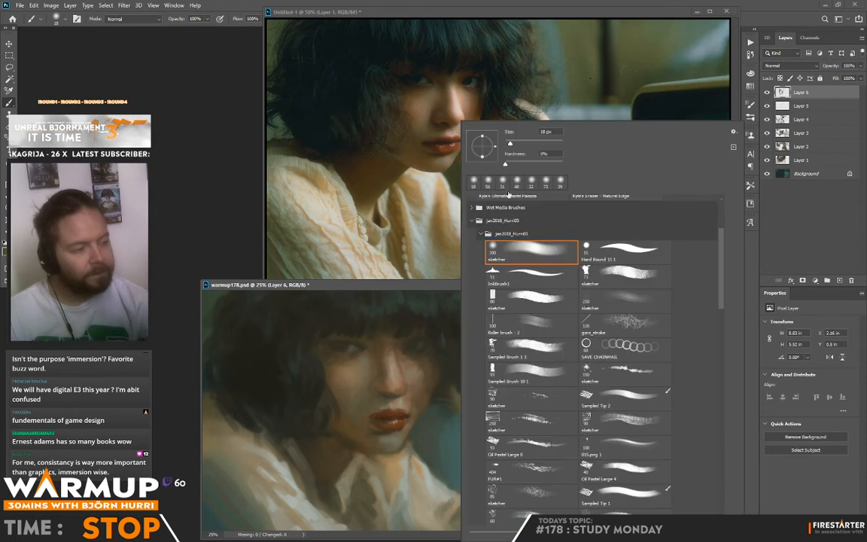
{"action": "left_click", "coordinate": [524, 144]}
{"action": "left_click", "coordinate": [429, 323], "text": "alt"}
{"action": "left_click", "coordinate": [427, 358], "text": "alt"}
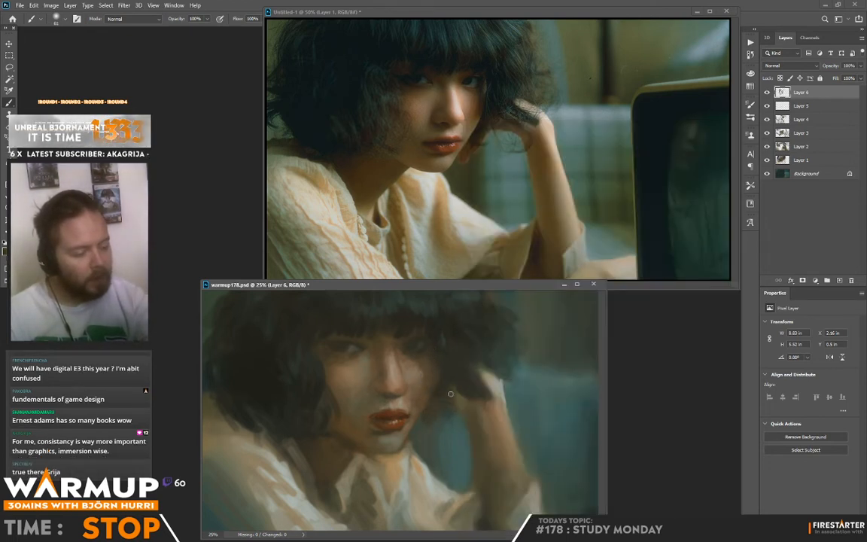
{"action": "left_click", "coordinate": [391, 370], "text": "alt"}
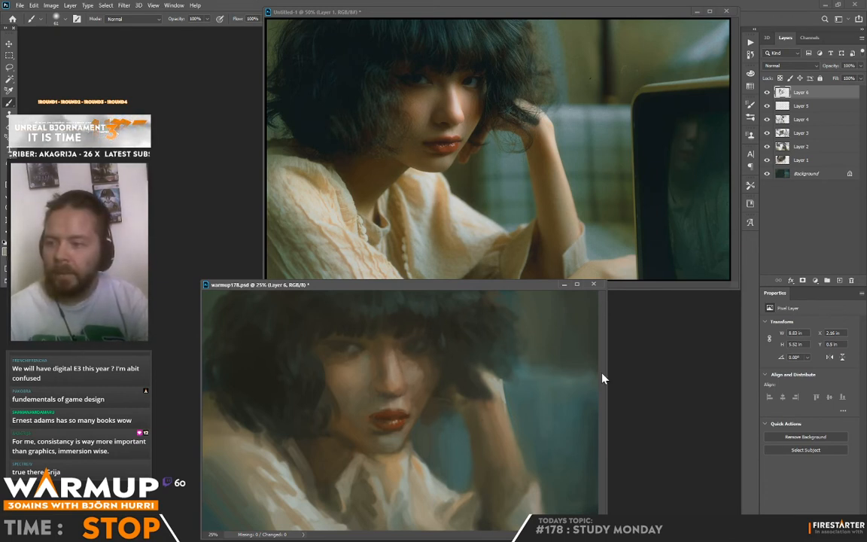
Sample tones around the shirt and repaint the collar and shoulder edge just below the chin.
{"action": "left_click", "coordinate": [383, 416], "text": "alt"}
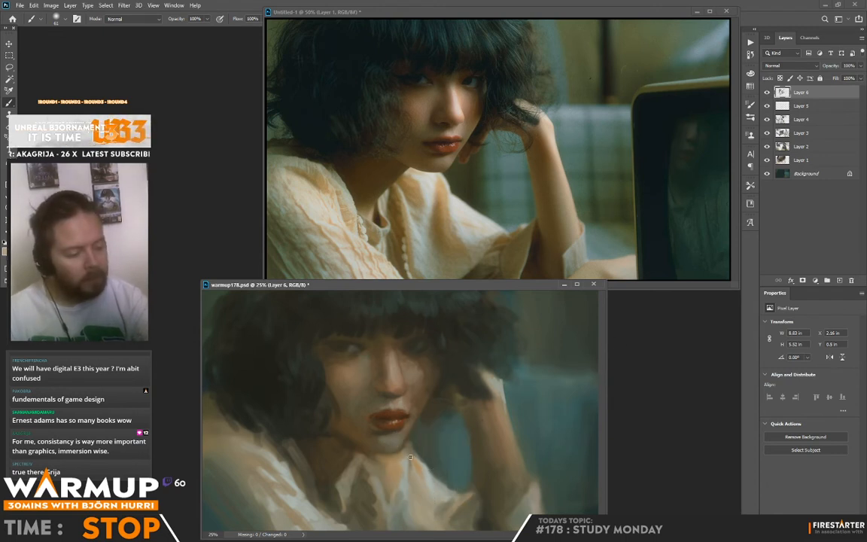
{"action": "left_click", "coordinate": [428, 474], "text": "alt"}
{"action": "left_click_drag", "start_coordinate": [409, 444], "coordinate": [429, 477]}
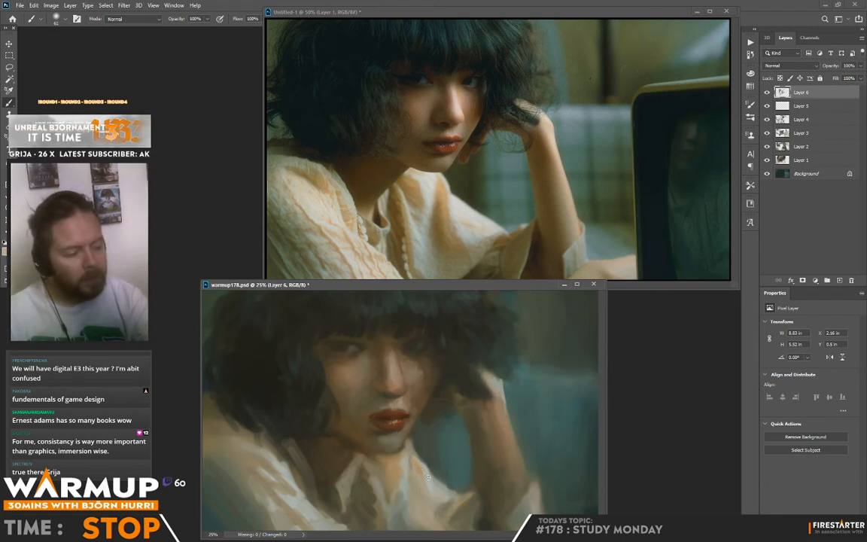
{"action": "left_click", "coordinate": [418, 445], "text": "alt"}
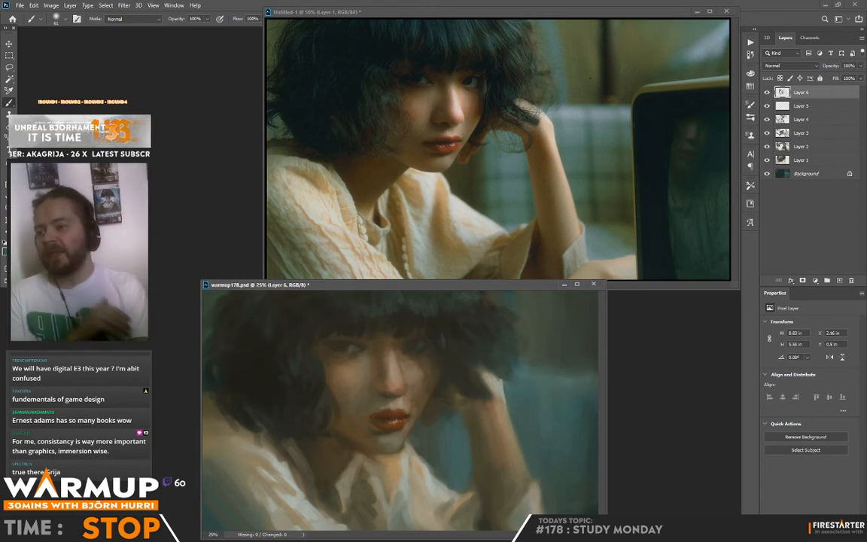
Blend sampled tones on the shadow side of the face and darken the hair's outer masses above the shoulder and raised hand.
{"action": "key", "text": "alt"}
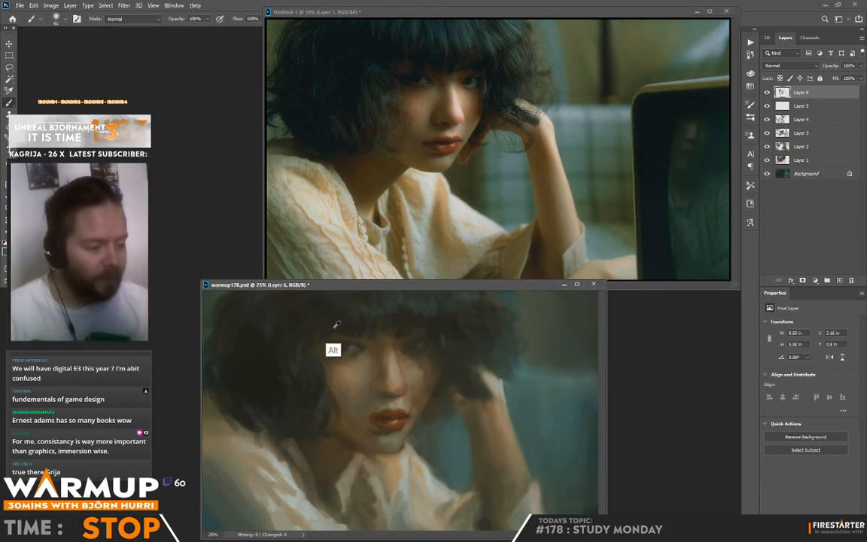
{"action": "left_click", "coordinate": [345, 370], "text": "alt"}
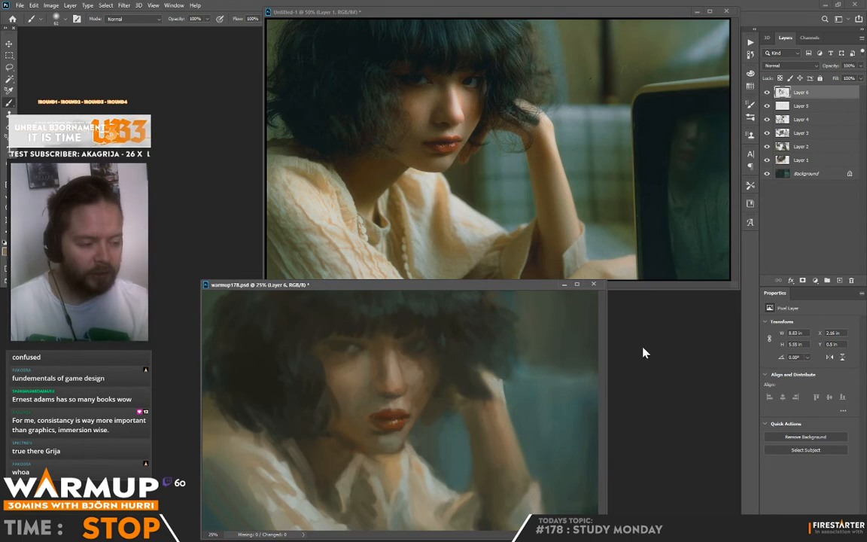
{"action": "left_click", "coordinate": [326, 342], "text": "alt"}
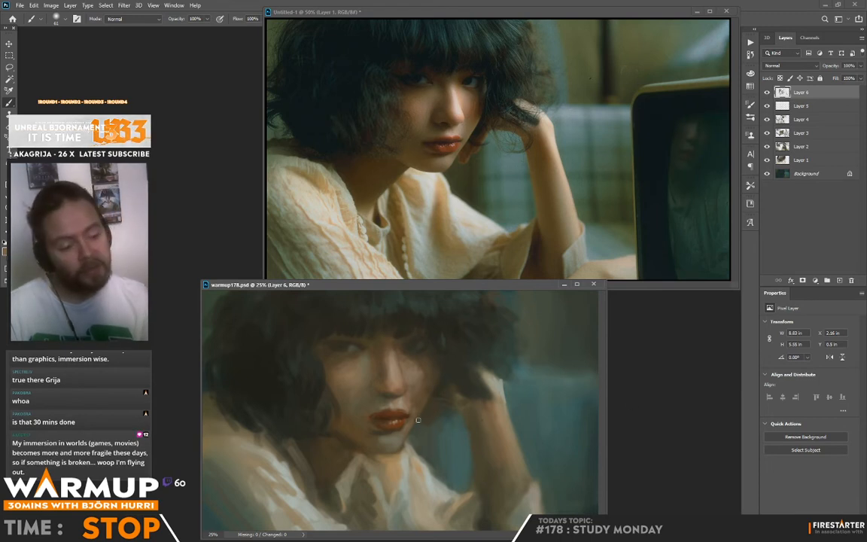
{"action": "mouse_move", "coordinate": [250, 431]}
{"action": "left_mouse_down"}
{"action": "mouse_move", "coordinate": [276, 454]}
{"action": "mouse_move", "coordinate": [208, 400]}
{"action": "left_mouse_up"}
{"action": "left_click", "coordinate": [237, 411], "text": "alt"}
{"action": "left_click", "coordinate": [499, 312], "text": "alt"}
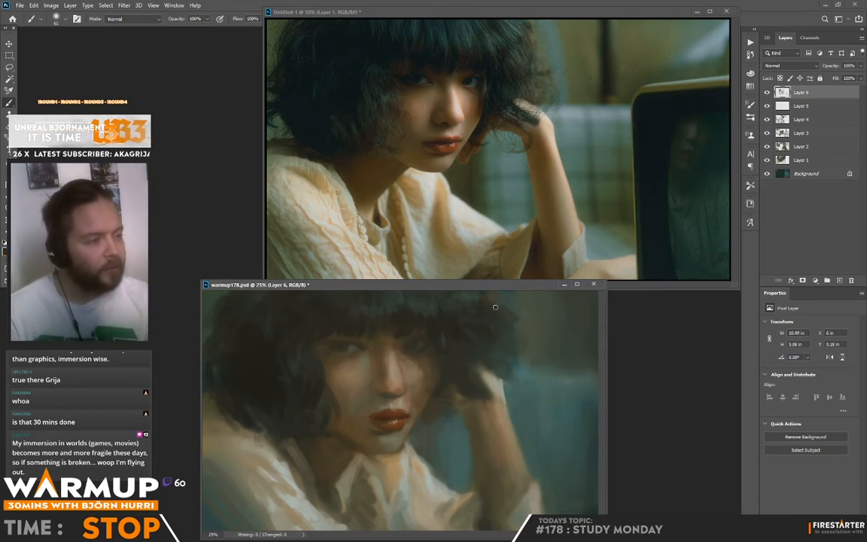
Reduce the brush size and paint thin dark strands through the fringe, crown and hair falling over the raised hand.
{"action": "right_click", "coordinate": [511, 307]}
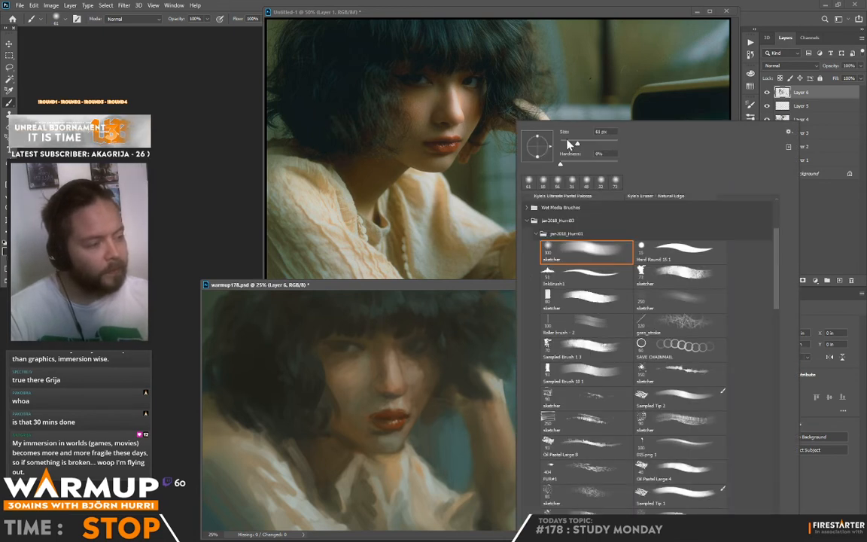
{"action": "left_click", "coordinate": [565, 143]}
{"action": "left_click", "coordinate": [402, 302], "text": "alt"}
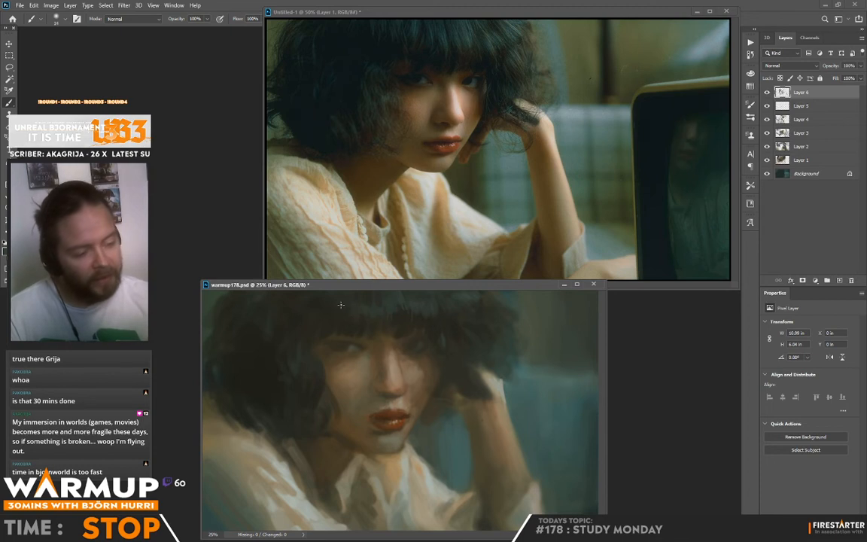
{"action": "left_click", "coordinate": [301, 297], "text": "alt"}
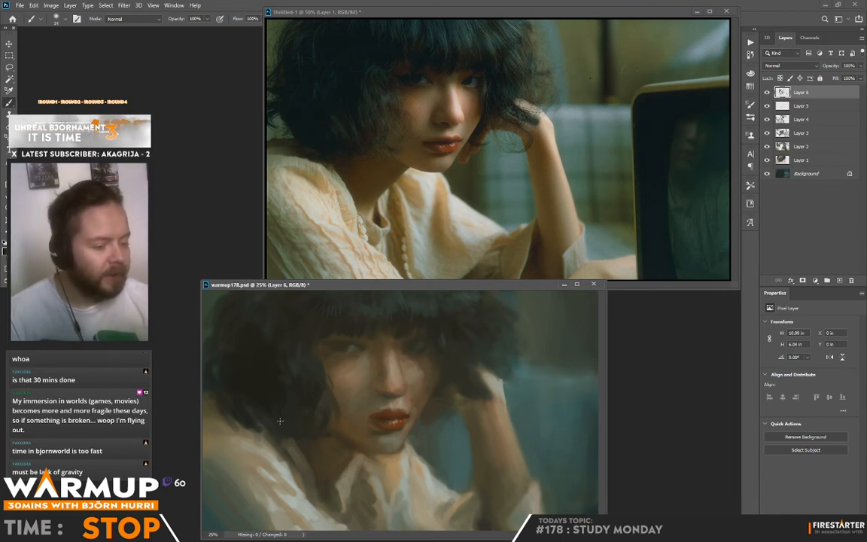
{"action": "left_click", "coordinate": [466, 380], "text": "alt"}
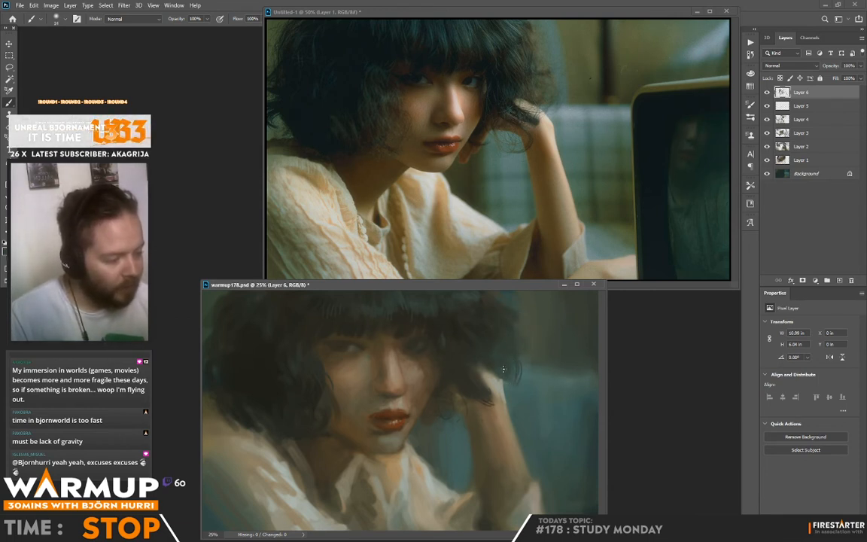
Adjust the brush size and add loose strands along the outer hair edge above the raised hand.
{"action": "right_click", "coordinate": [517, 329]}
{"action": "left_click", "coordinate": [570, 144]}
{"action": "left_click", "coordinate": [509, 330]}
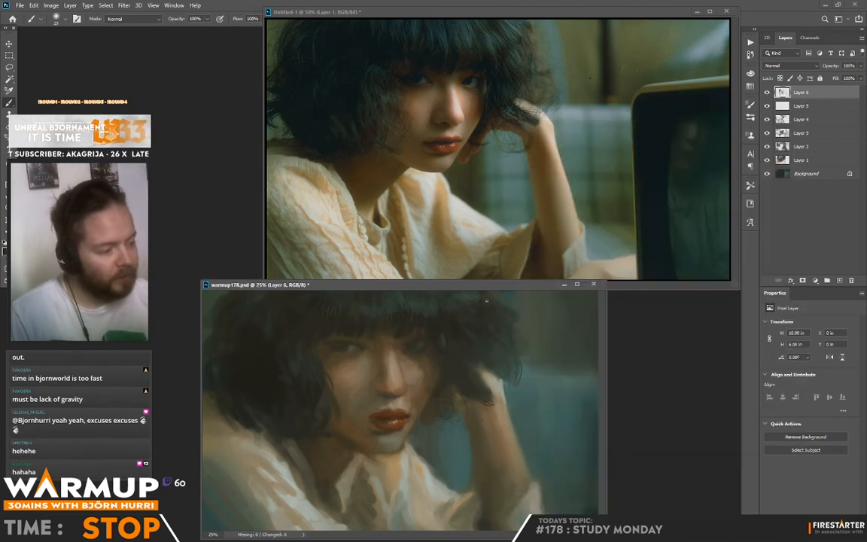
{"action": "left_click", "coordinate": [476, 297], "text": "alt"}
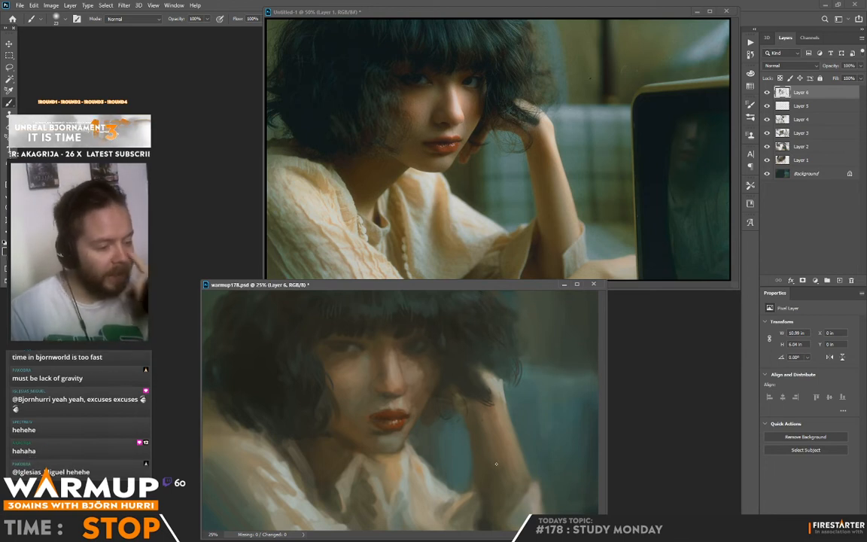
Sharpen both eyes with small dark accents along the lids and irises.
{"action": "left_click", "coordinate": [348, 343], "text": "alt"}
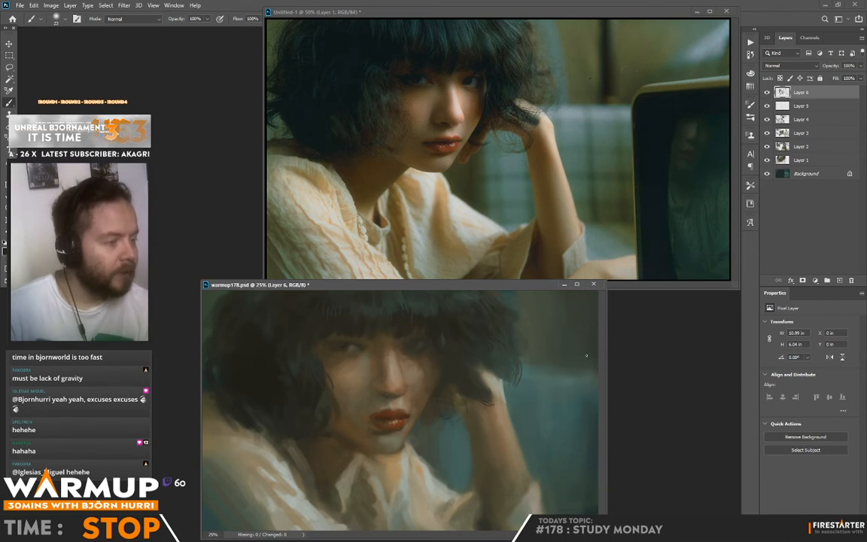
{"action": "left_click", "coordinate": [406, 345], "text": "alt"}
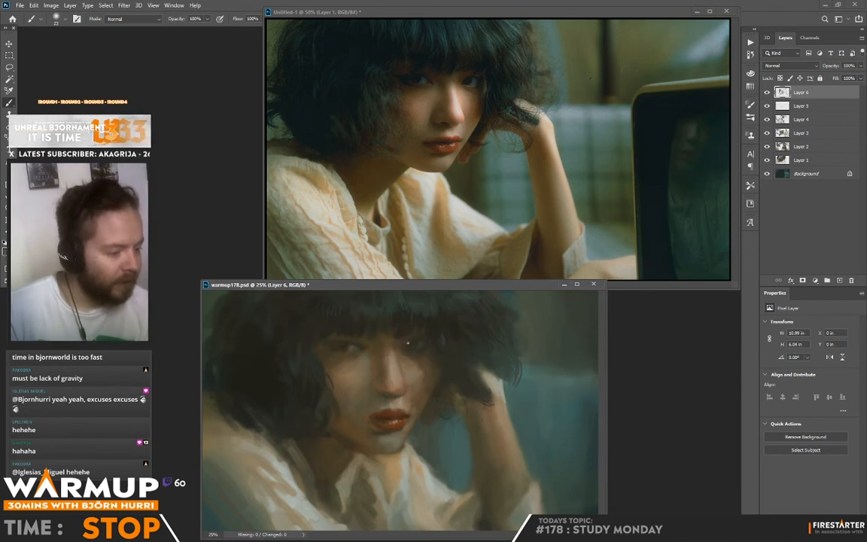
{"action": "left_click", "coordinate": [410, 343], "text": "alt"}
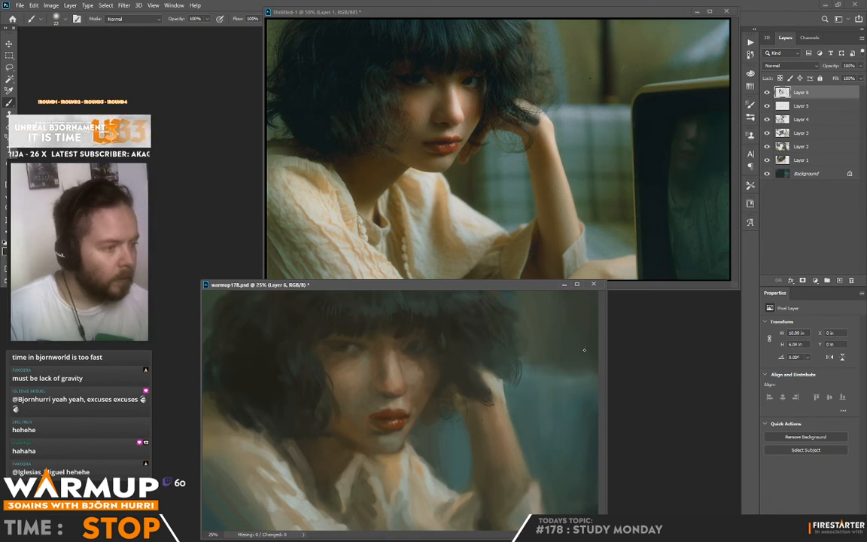
Sample a brown tone above the lips and change the foreground colour to the warmer brown #713e23.
{"action": "left_click", "coordinate": [389, 408], "text": "alt"}
{"action": "left_click", "coordinate": [5, 250]}
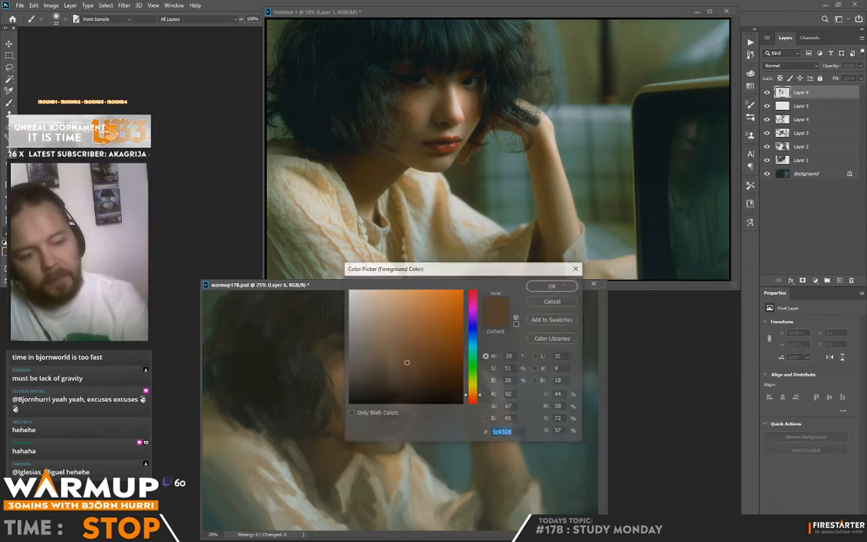
{"action": "left_click", "coordinate": [429, 354]}
{"action": "left_click_drag", "start_coordinate": [484, 273], "coordinate": [525, 245]}
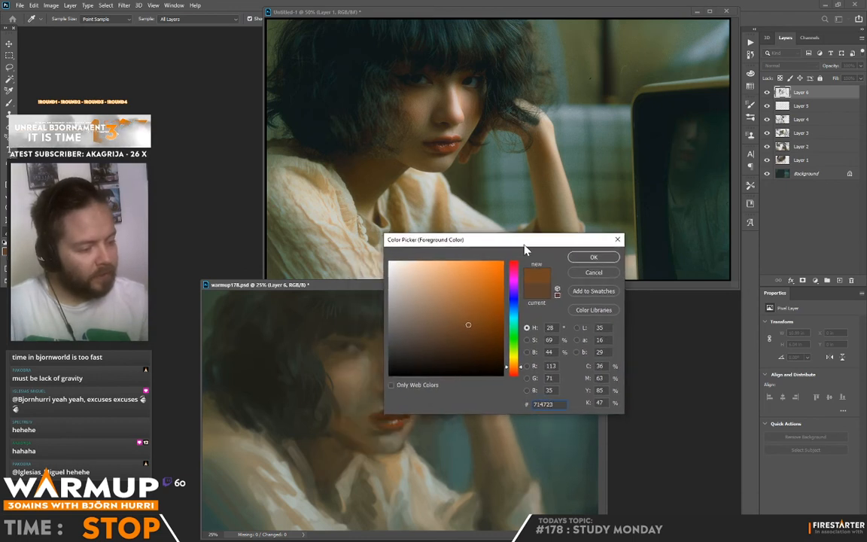
{"action": "left_click", "coordinate": [516, 369]}
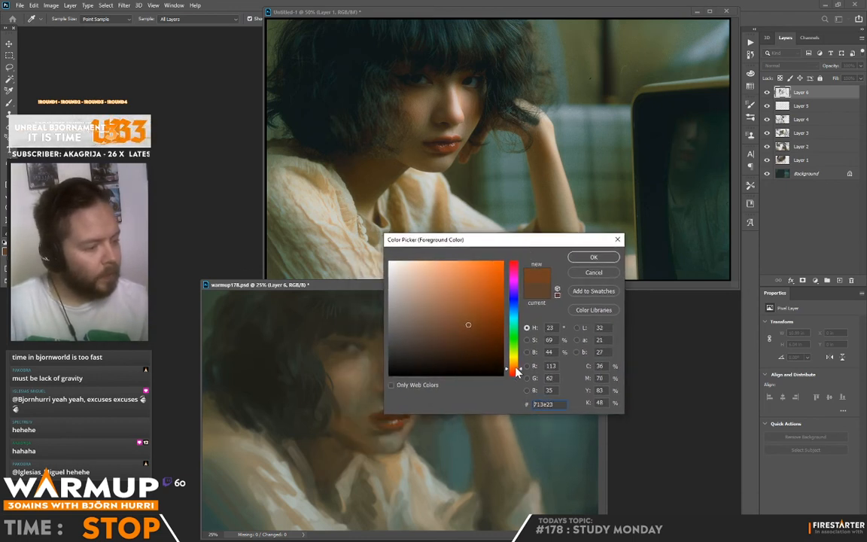
{"action": "left_click", "coordinate": [591, 257]}
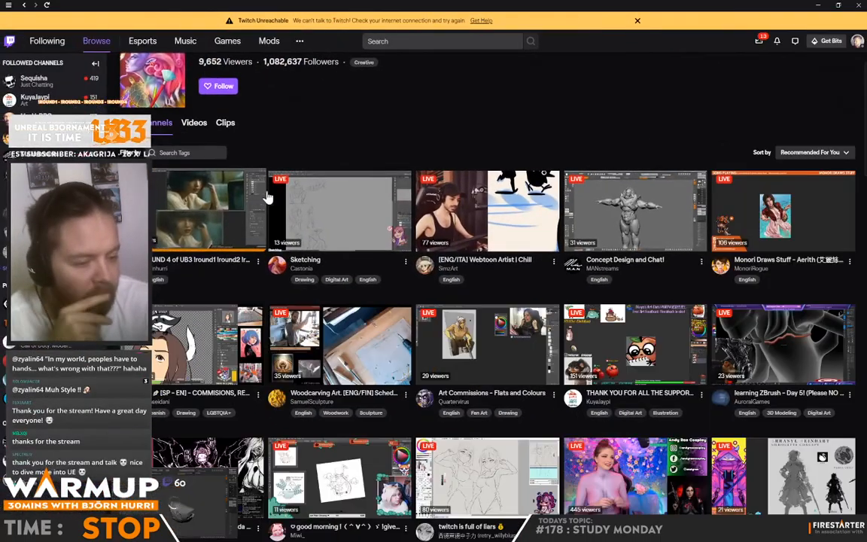
Browse the live art channels on Twitch and open the commission work character sheet stream.
{"action": "scroll", "coordinate": [284, 187], "scroll_direction": "down", "scroll_amount": 3}
{"action": "scroll", "coordinate": [284, 186], "scroll_direction": "down", "scroll_amount": 2}
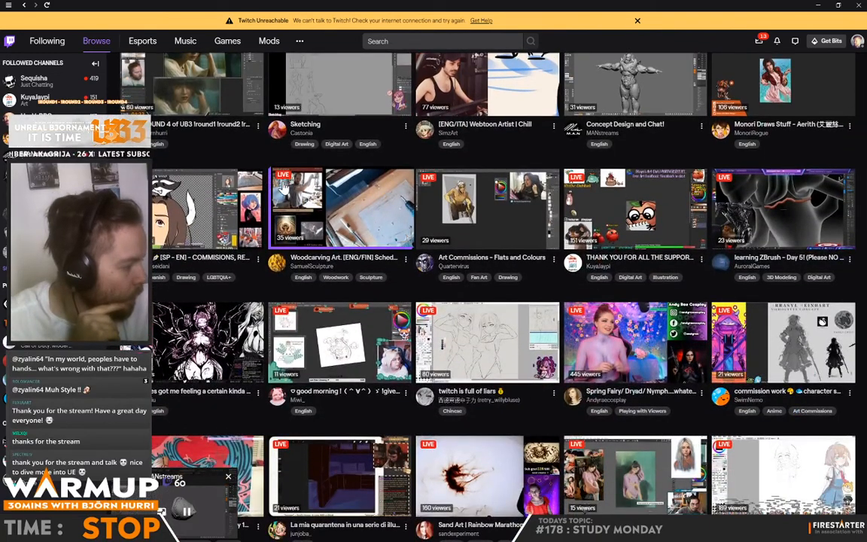
{"action": "scroll", "coordinate": [284, 187], "scroll_direction": "down", "scroll_amount": 1}
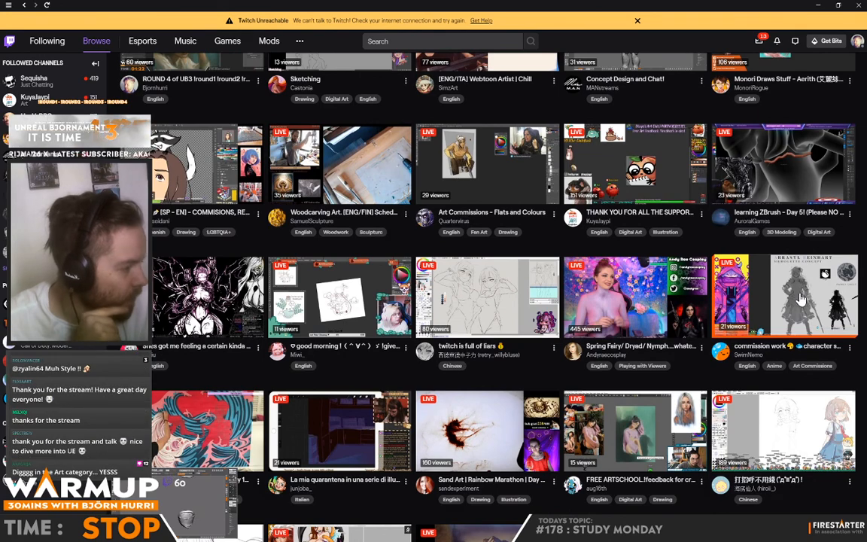
{"action": "left_click", "coordinate": [800, 299]}
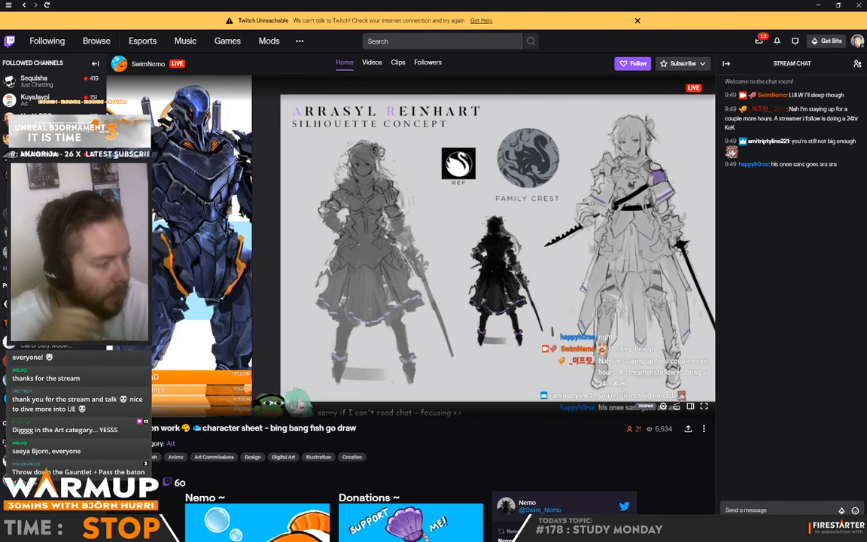
View the streamer's channel banner and live player, then minimise Twitch to return to the painting in Photoshop.
{"action": "left_click", "coordinate": [163, 68]}
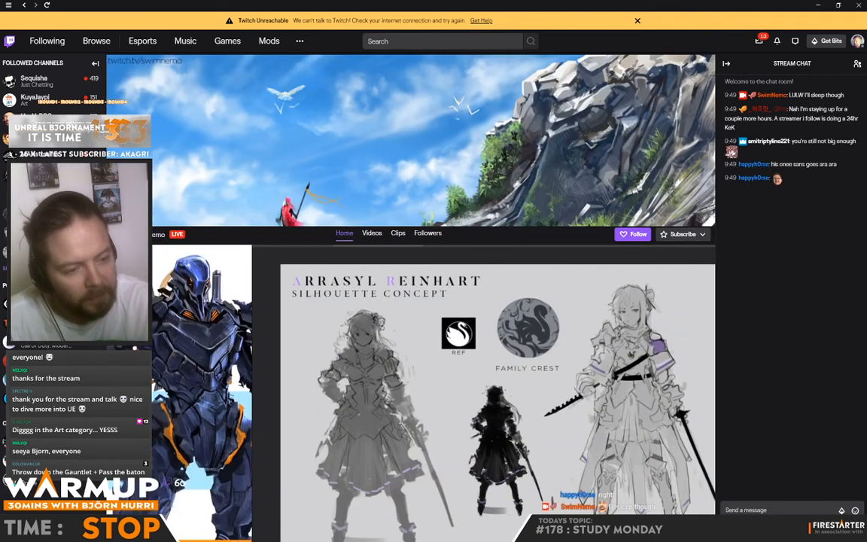
{"action": "left_click", "coordinate": [150, 234]}
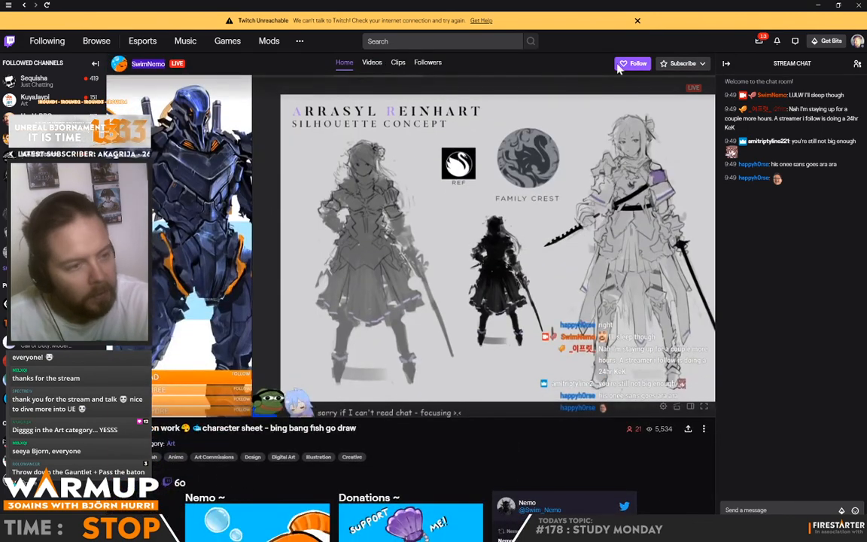
{"action": "left_click", "coordinate": [819, 6]}
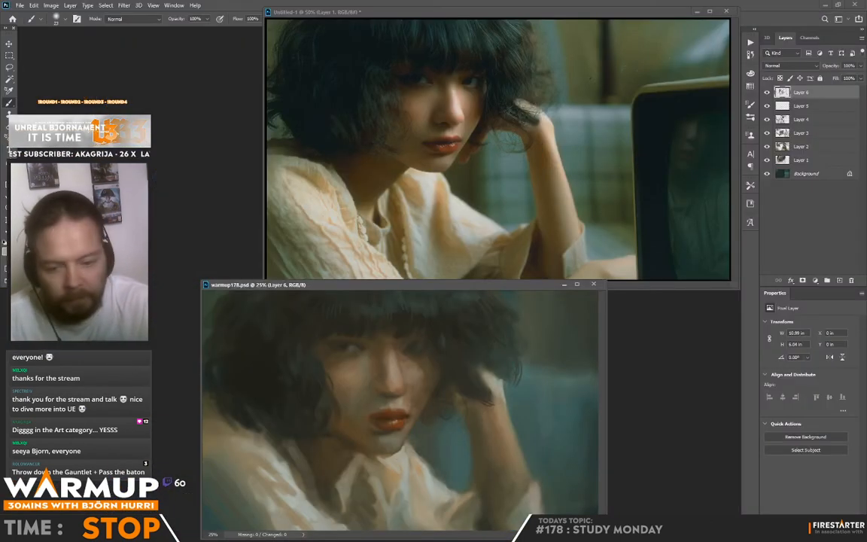